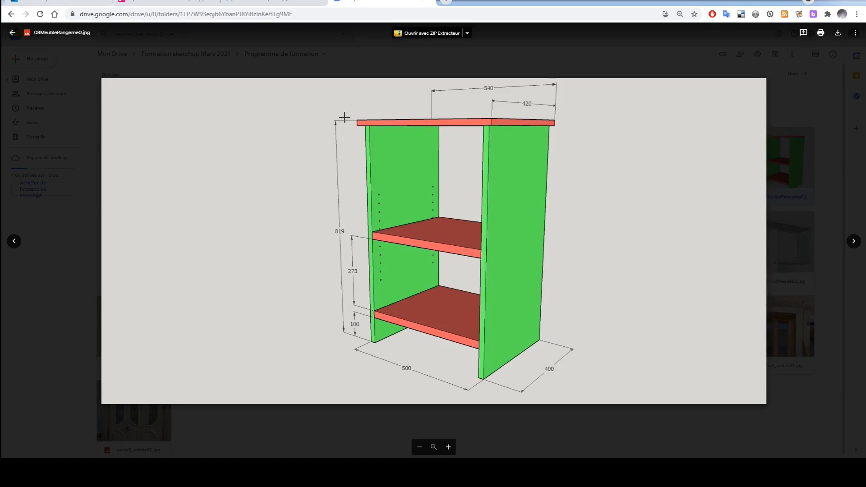
Switch to SketchUp and draw a 19 × 400 mm rectangle on the ground starting at the origin.
key("alt+Tab")
key("r")
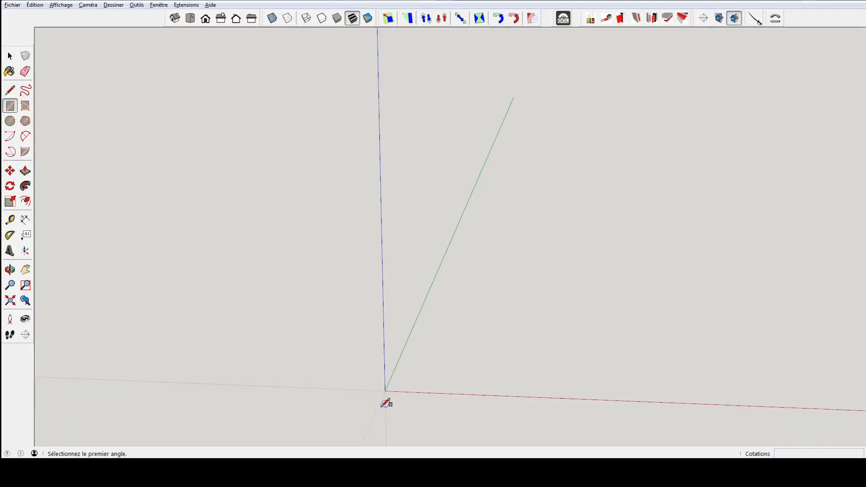
left_click(385, 391)
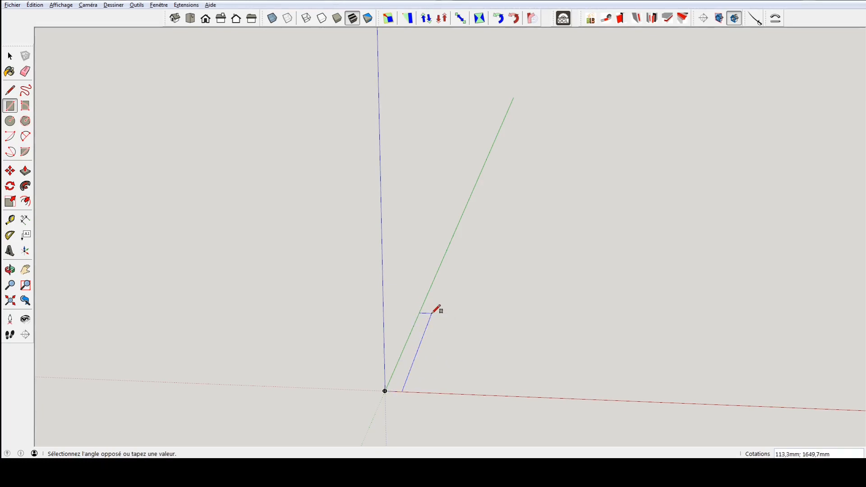
left_click(432, 313)
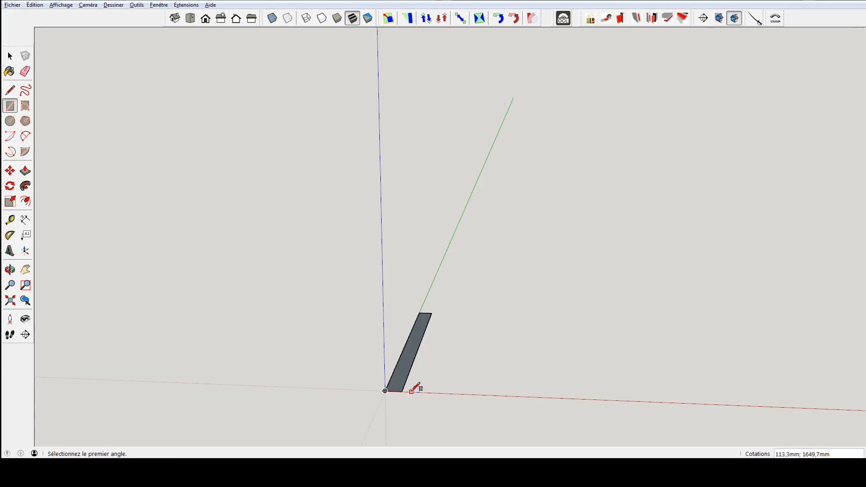
type("19;400")
key("Return")
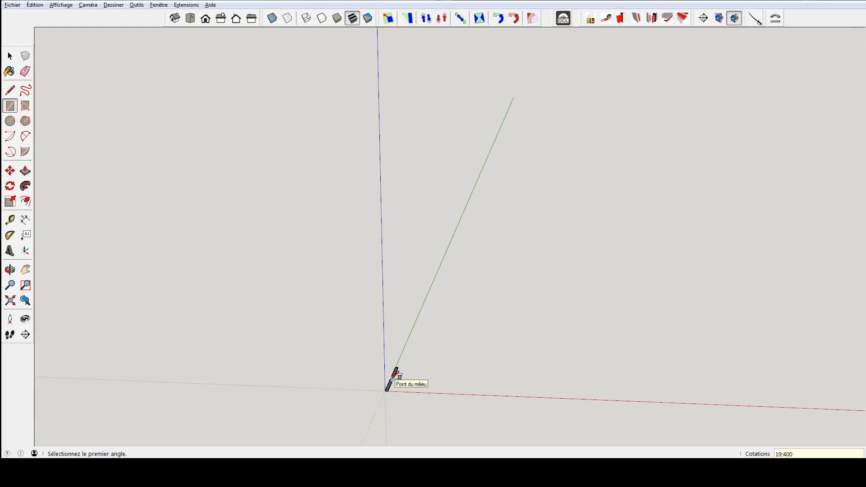
Push/pull the narrow rectangle up 800 mm to form the first upright panel.
scroll(395, 377, "up", 4)
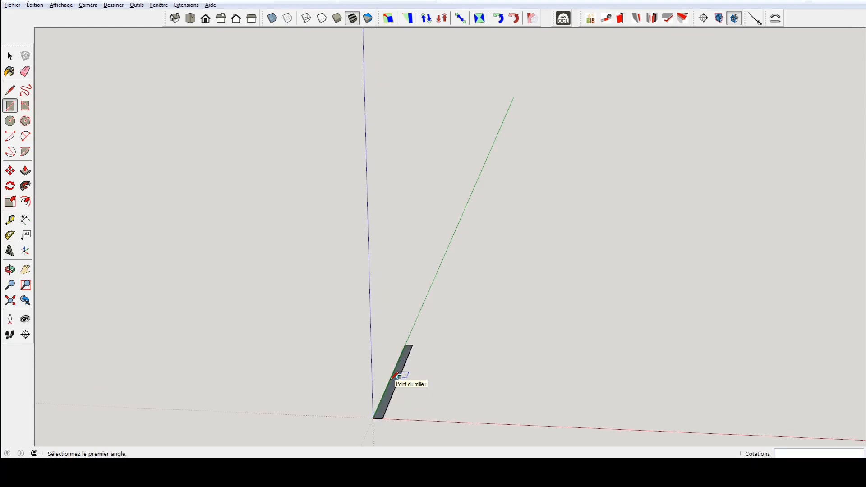
scroll(399, 377, "up", 1)
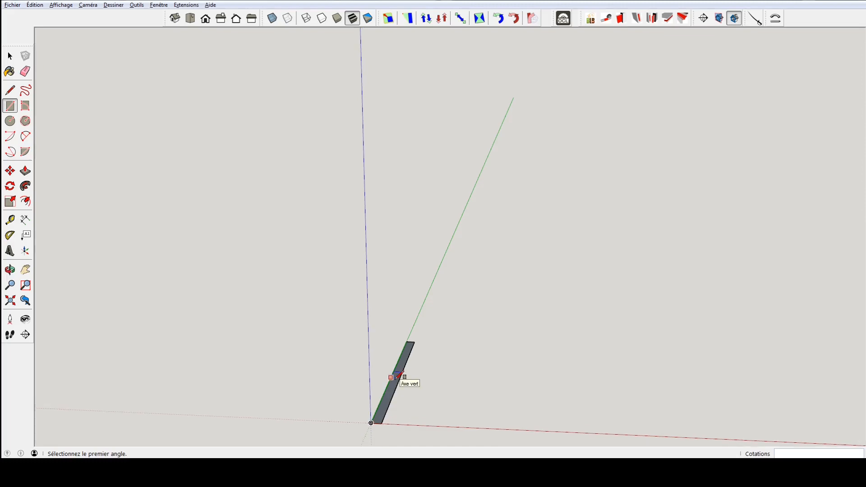
key("p")
left_click_drag(400, 363, 401, 279)
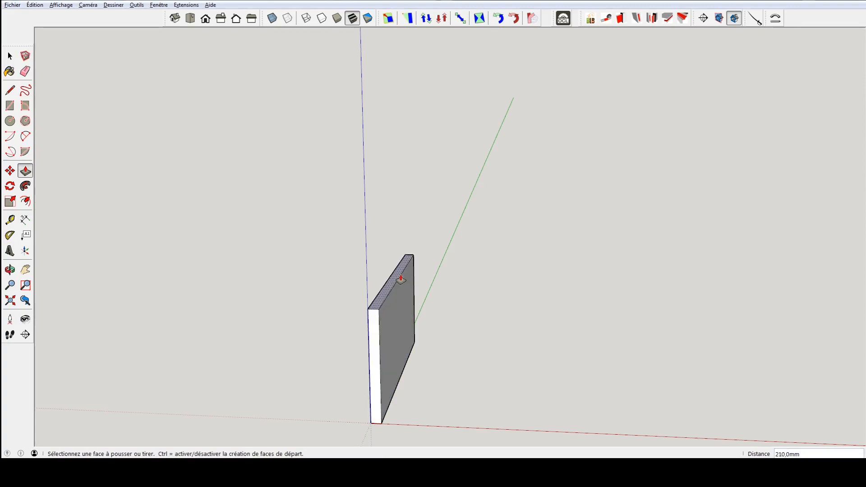
type("800")
key("Return")
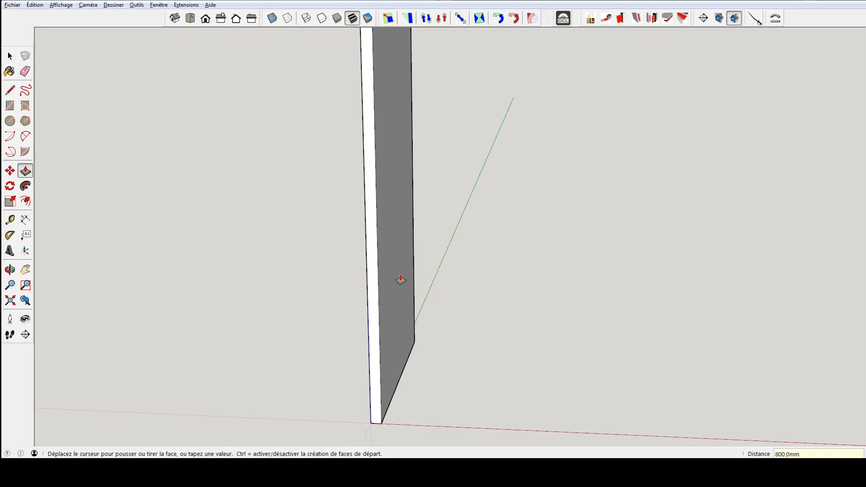
Select the whole upright panel and make it a component named "Montant".
scroll(399, 276, "down", 3)
scroll(393, 158, "up", 3)
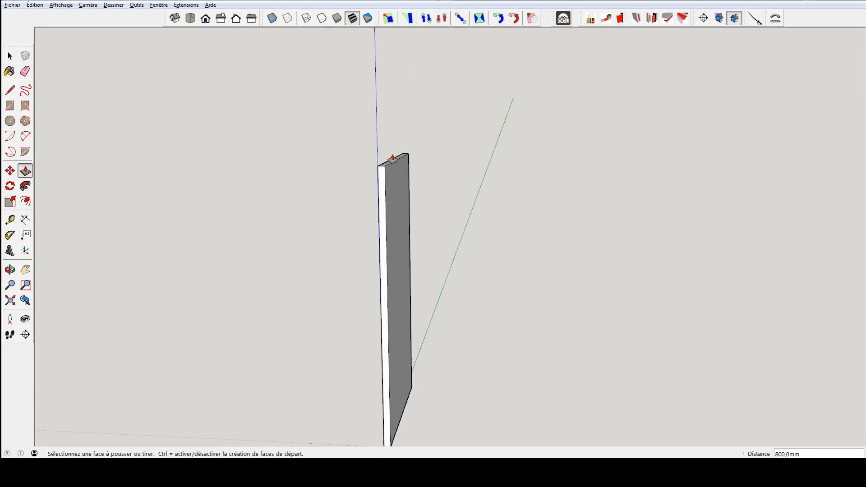
scroll(393, 158, "down", 2)
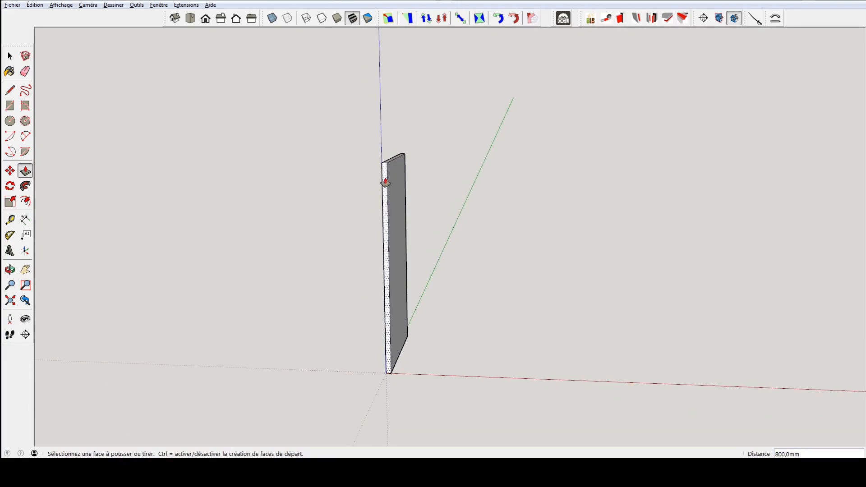
key("space")
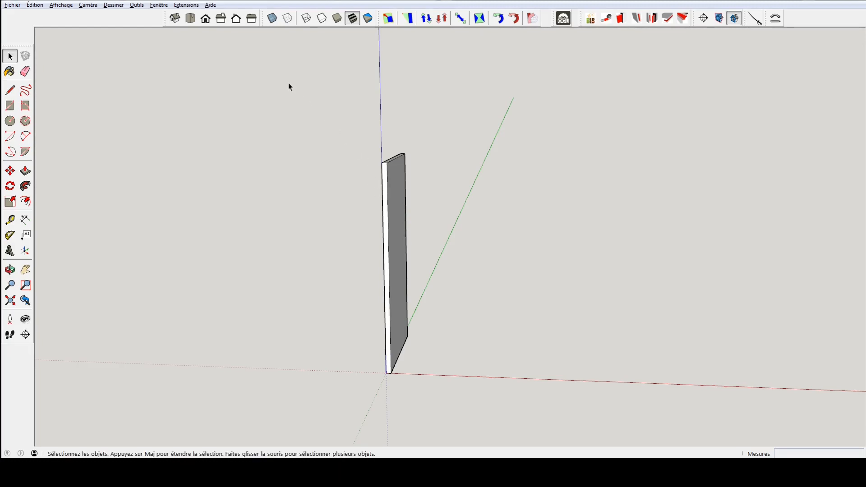
left_click_drag(289, 97, 478, 431)
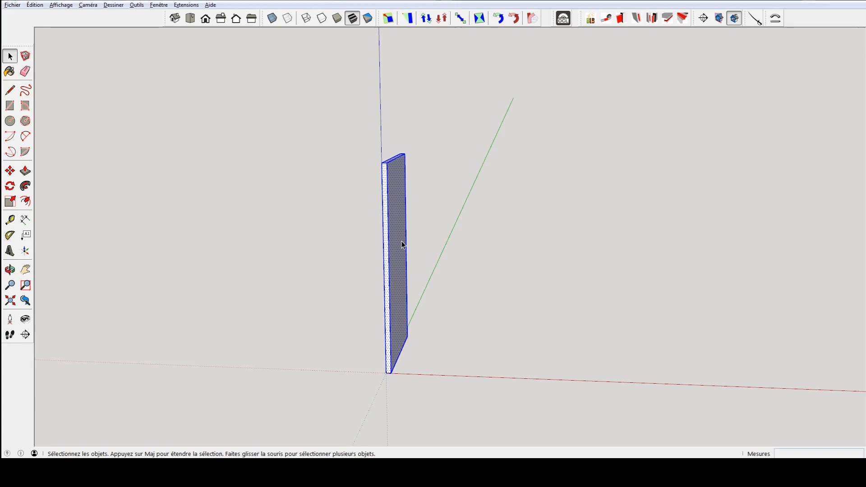
key("g")
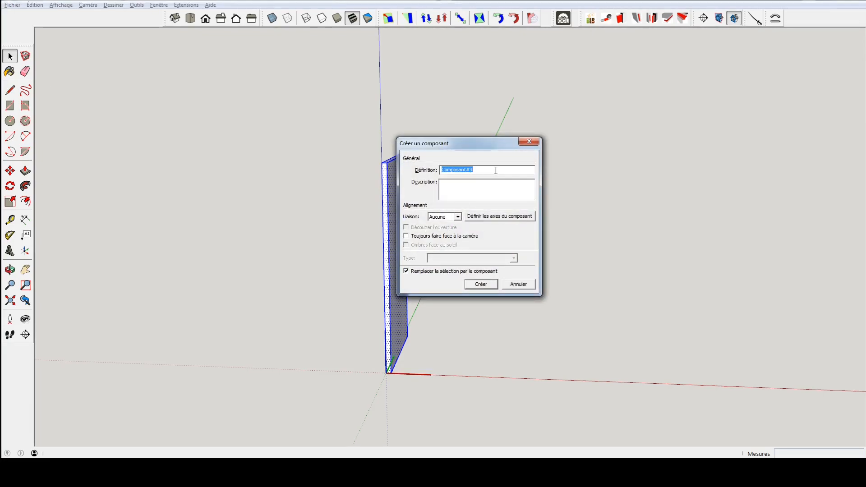
type("Montant")
left_click(473, 286)
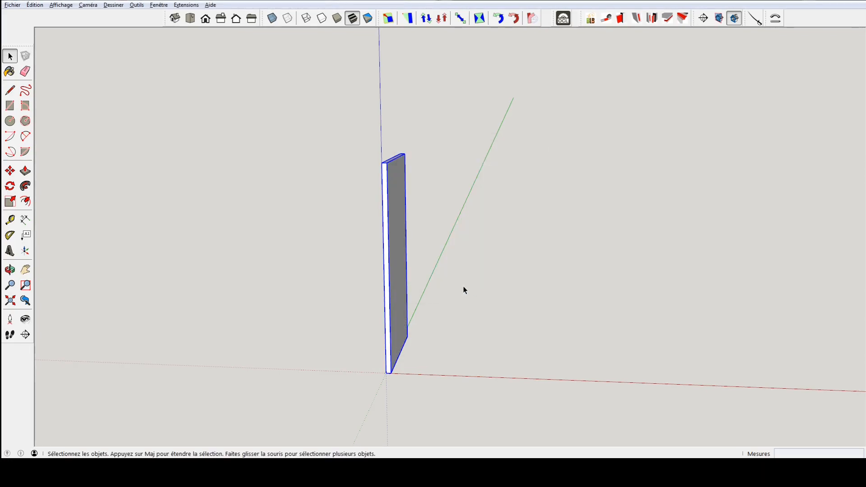
Place a vertical guide 500 mm along the red axis from the upright's outer front edge with the Tape Measure.
mouse_move(445, 359)
middle_mouse_down()
mouse_move(580, 389)
mouse_move(450, 375)
middle_mouse_up()
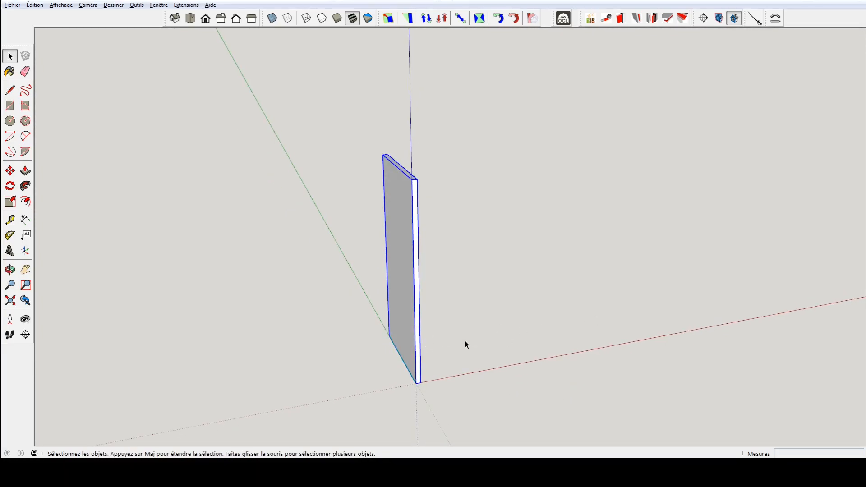
key("t")
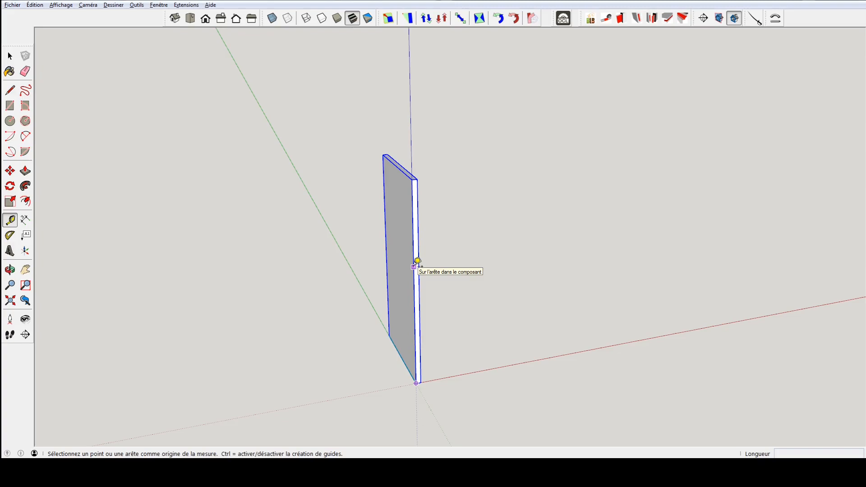
left_click(414, 267)
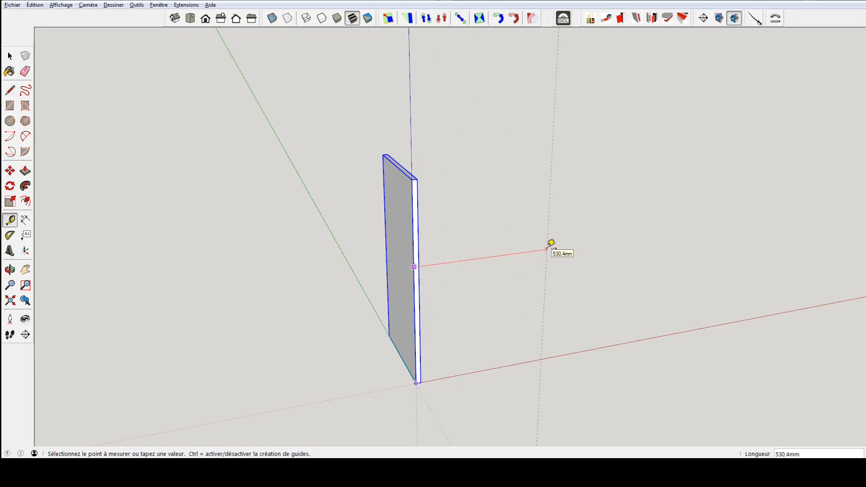
type("500")
key("Return")
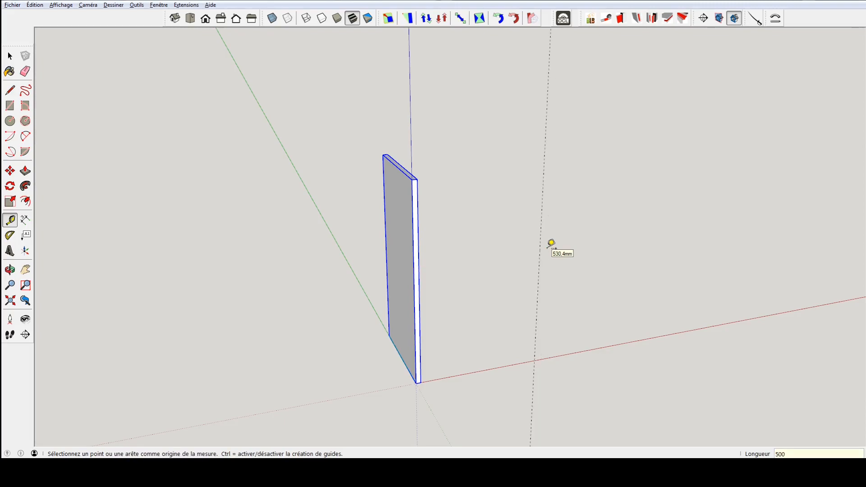
key("space")
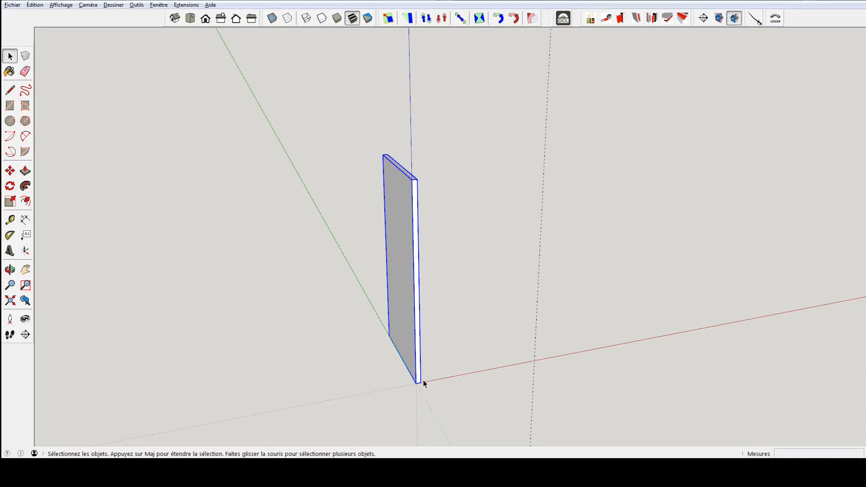
Copy the upright 481 mm along the red axis, from its inner bottom front corner to the guide.
key("m")
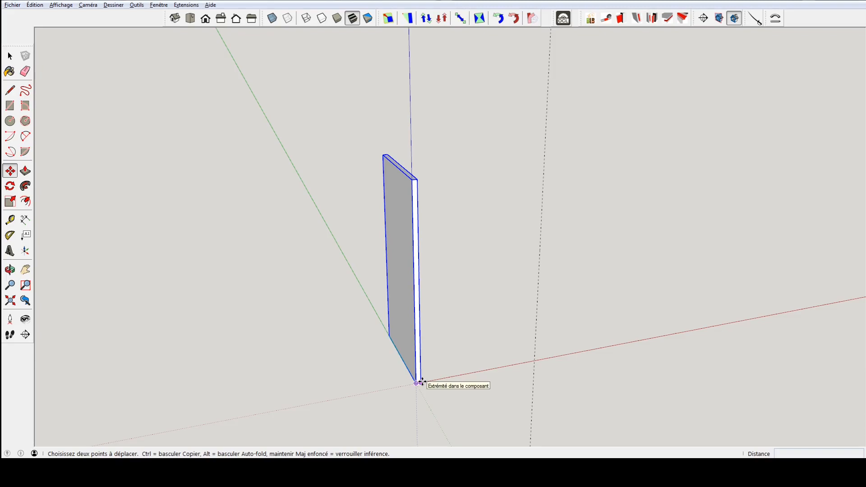
left_click(421, 382)
key("ctrl")
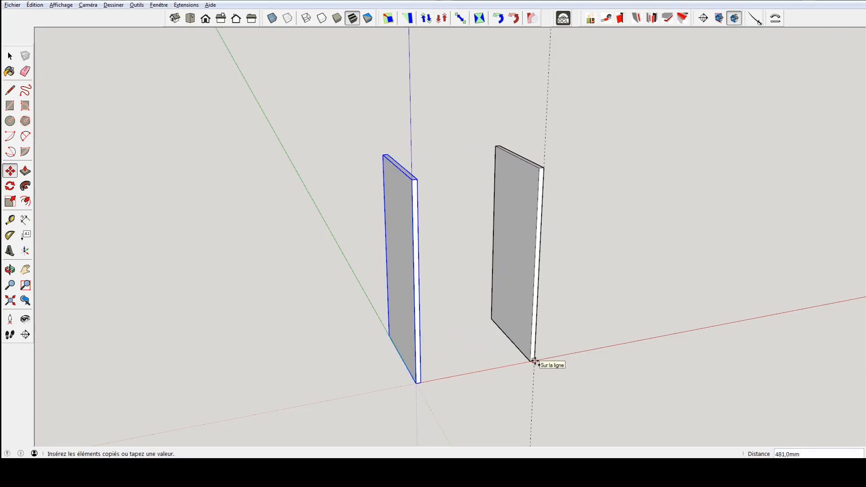
left_click(535, 361)
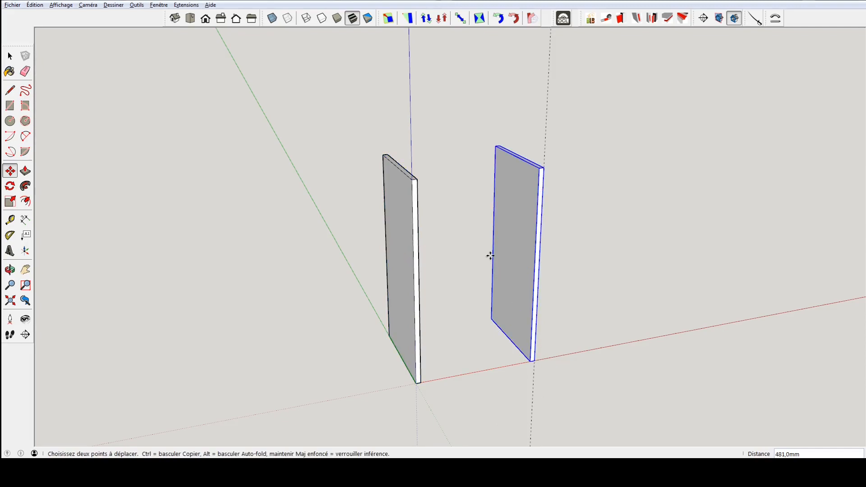
Deselect the copied upright and delete the construction guide.
middle_click_drag(470, 235, 494, 168)
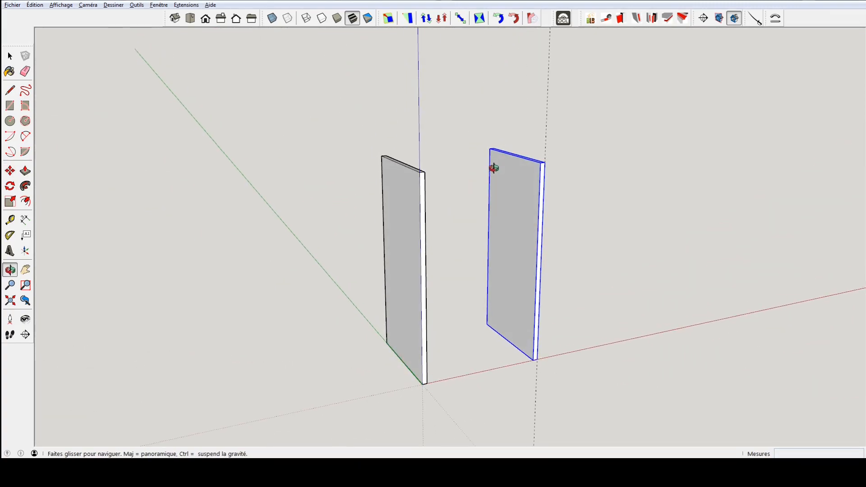
scroll(494, 169, "up", 4)
scroll(494, 168, "down", 4)
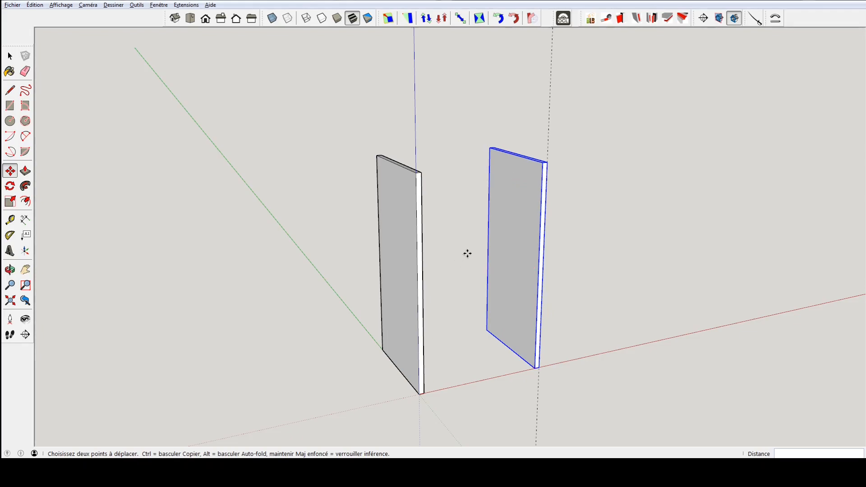
key("space")
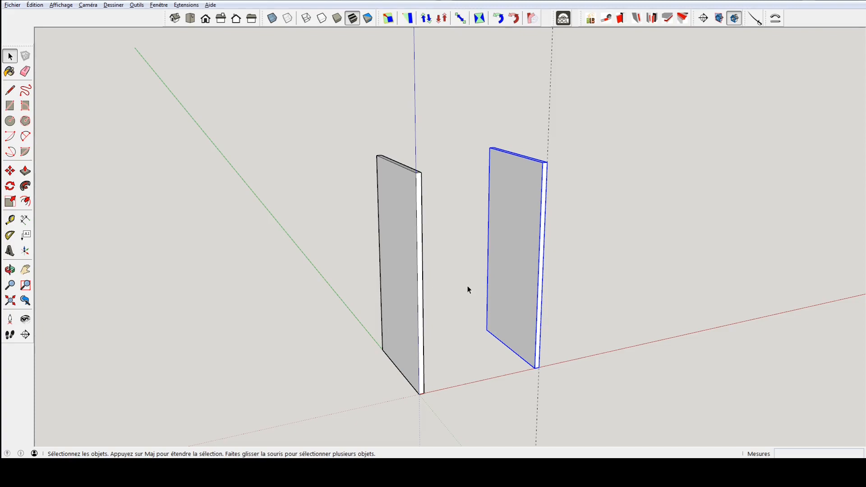
left_click(36, 5)
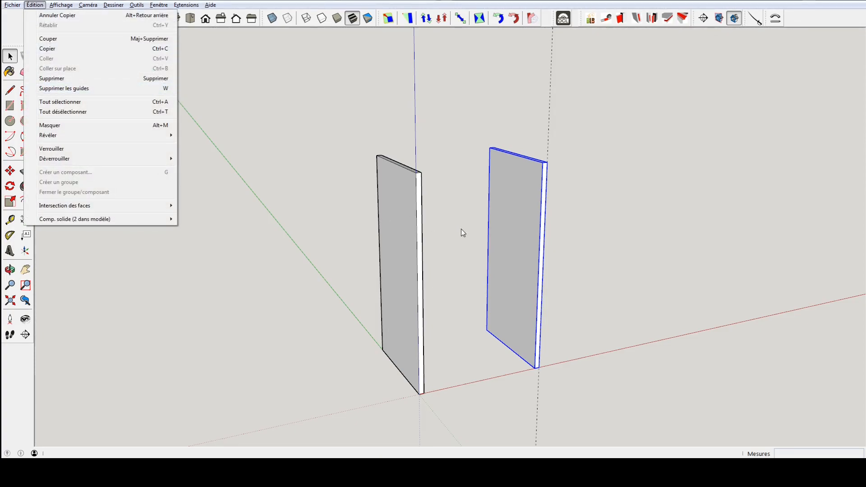
left_click(462, 178)
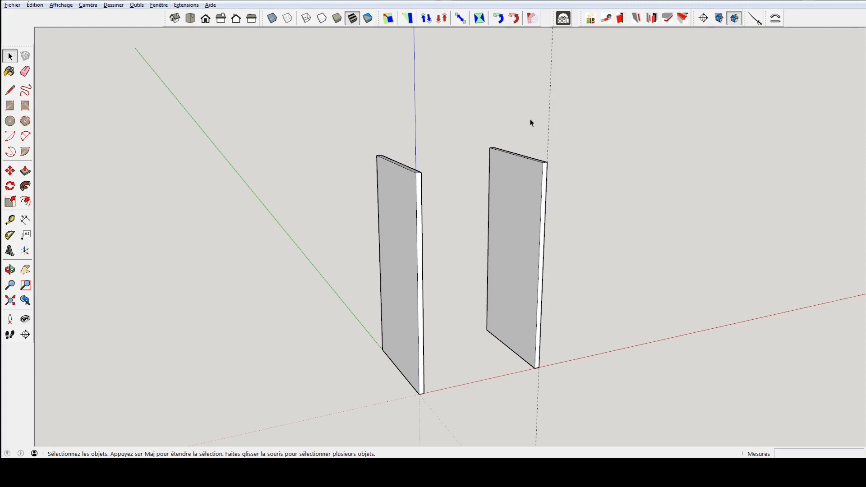
middle_click_drag(562, 192, 557, 247)
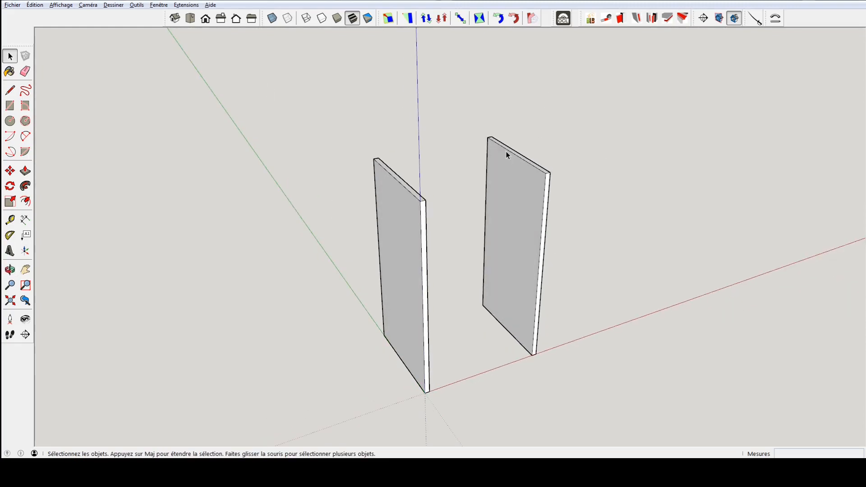
Draw a 500 × 400 mm rectangle across the tops of both uprights between opposite outer corners.
key("r")
left_click(492, 136)
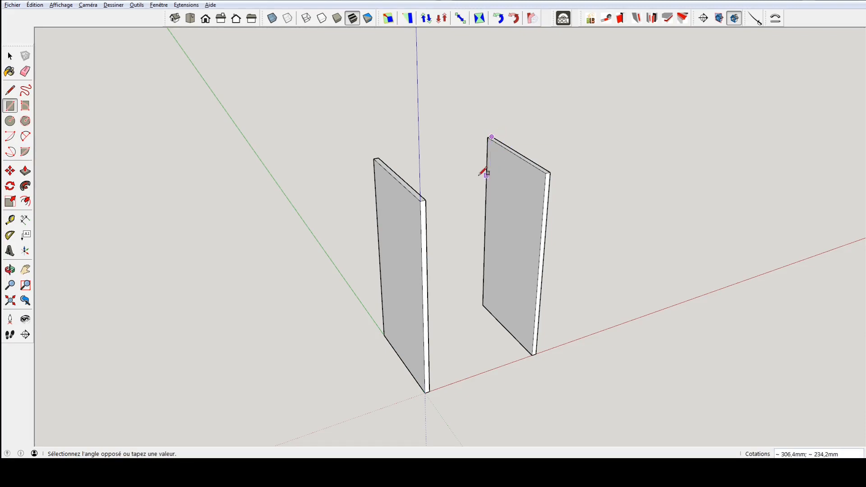
left_click(420, 201)
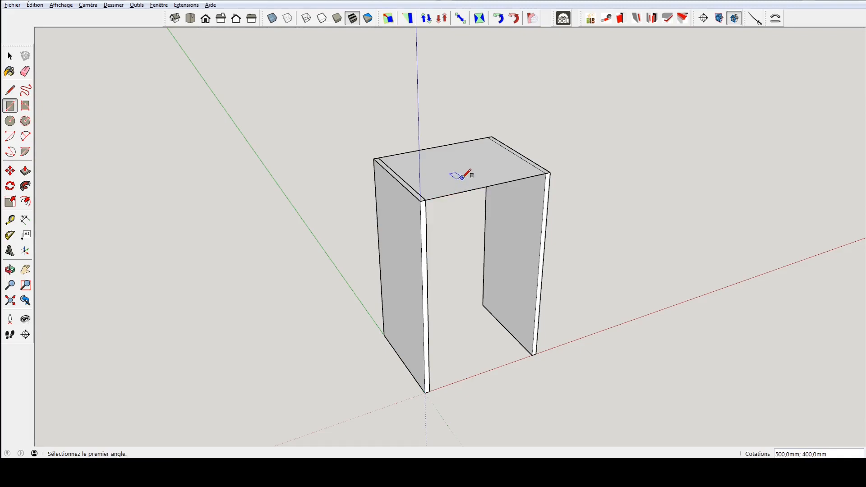
Push/pull the rectangle over the uprights up 19 mm to form the top panel.
key("p")
left_click(463, 182)
left_click(465, 172)
type("2")
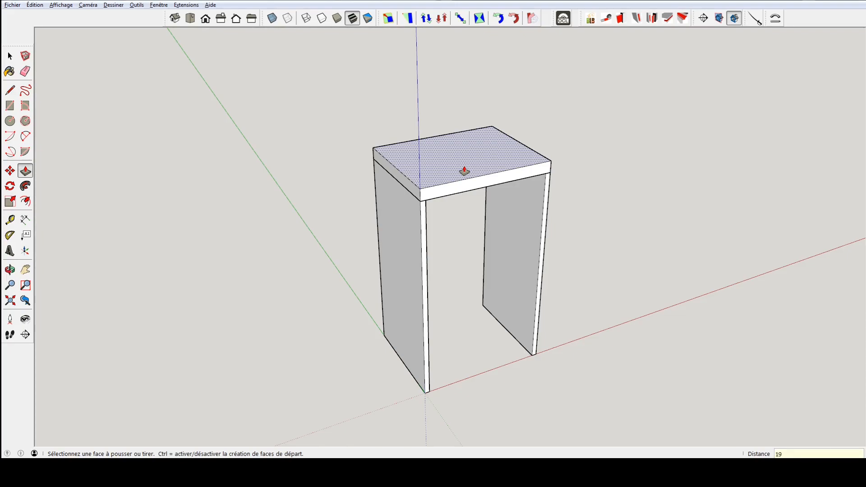
key("Return")
Push/pull the top panel's left edge face outward 20 mm to overhang the left upright.
left_click(405, 190)
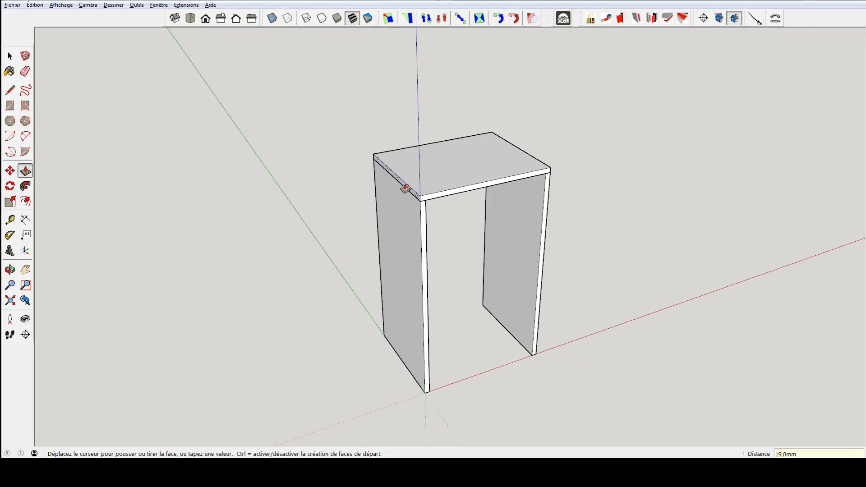
left_click(388, 189)
type("20")
key("Return")
left_click(388, 190)
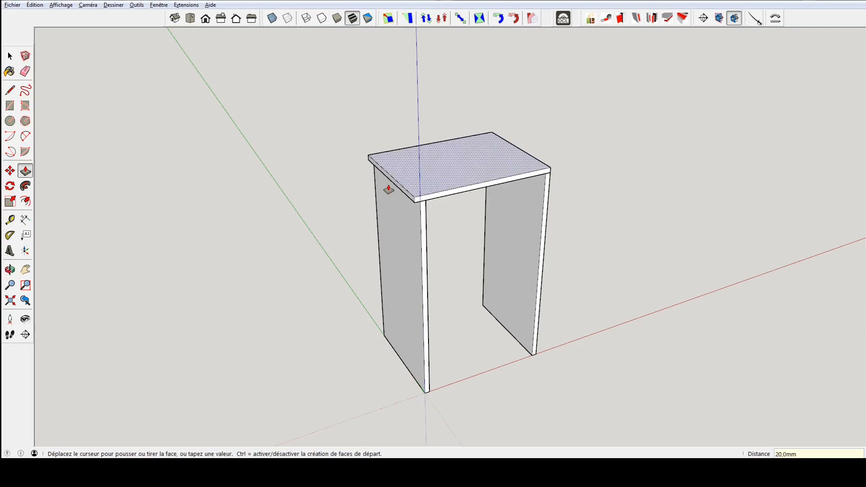
Extend the top panel's front and right edge faces outward by the same 20 mm.
double_click(438, 197)
middle_click_drag(492, 192, 239, 192)
scroll(514, 201, "up", 4)
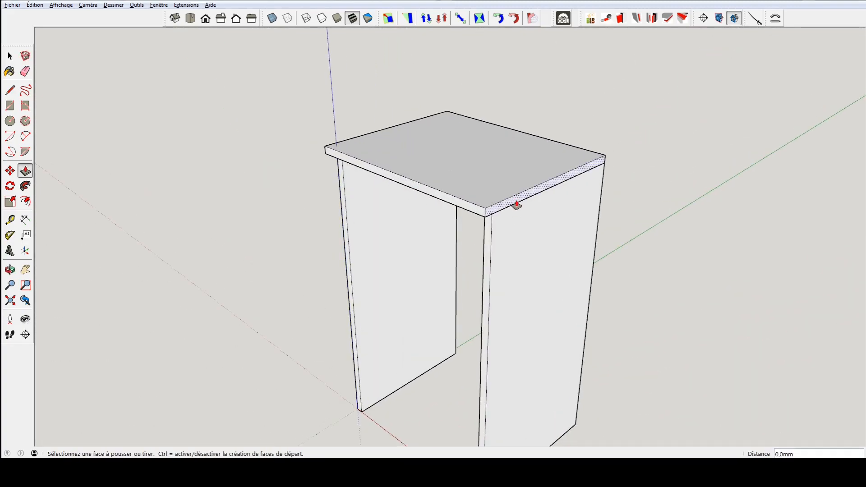
double_click(517, 205)
key("space")
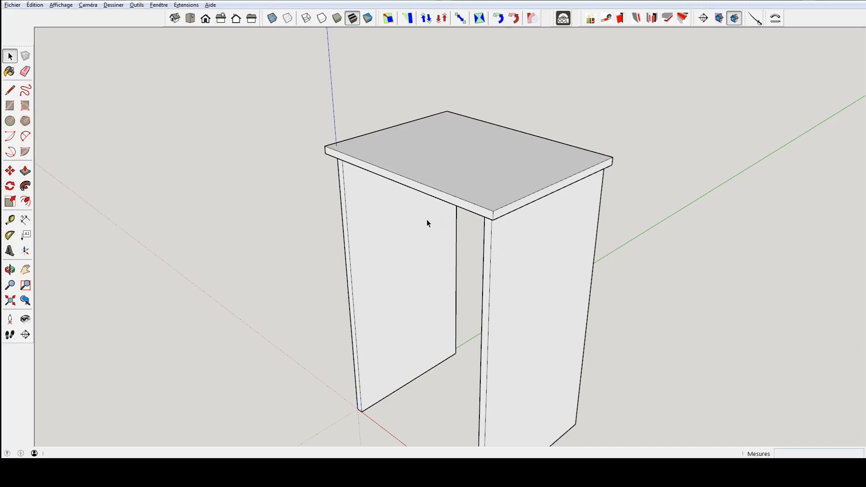
Turn the whole top panel into a component named "Dessus".
left_click_drag(233, 64, 670, 261)
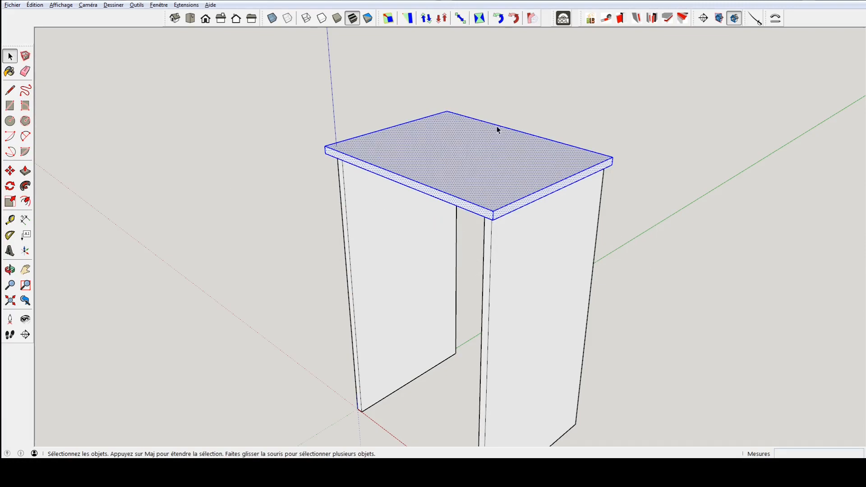
key("g")
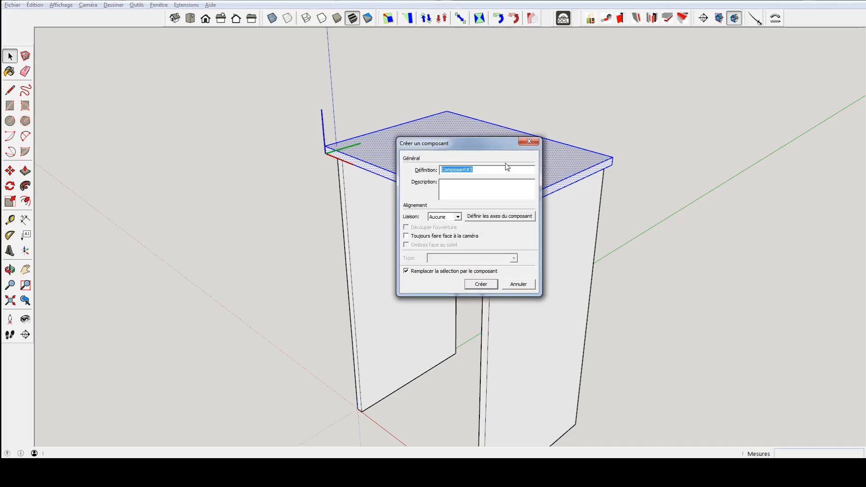
type("Dessus")
key("Return")
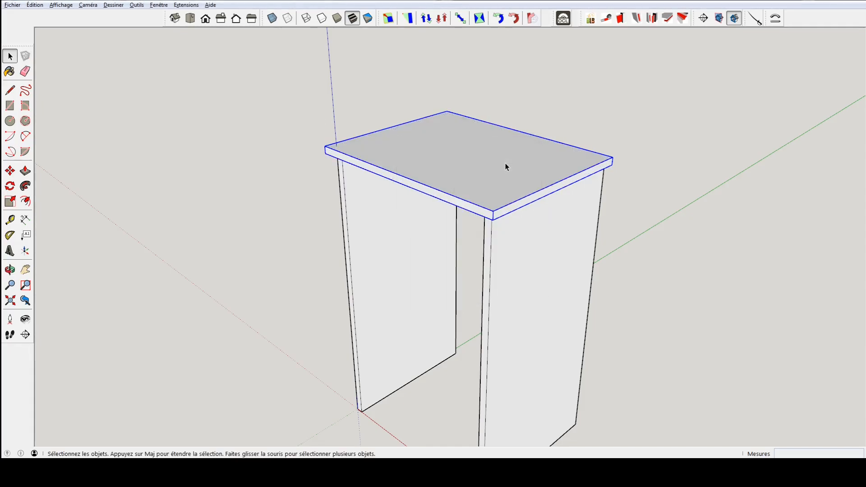
Check the lower shelf height in the reference image and place a guide 100 mm above the left upright's inner bottom edge.
scroll(456, 225, "down", 3)
middle_click_drag(449, 251, 485, 129, "shift")
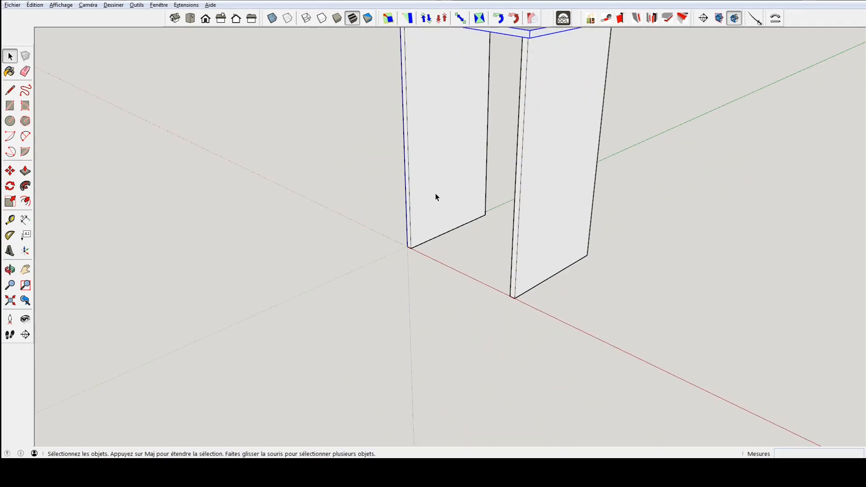
key("alt+Tab")
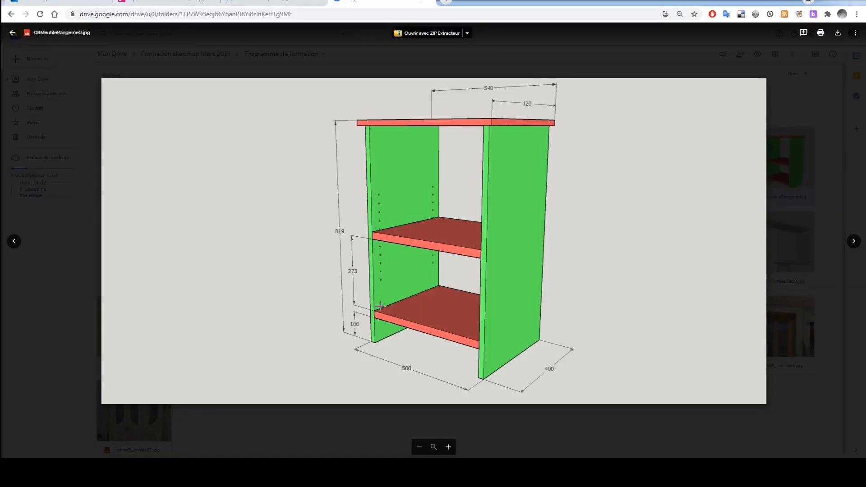
key("alt+Tab")
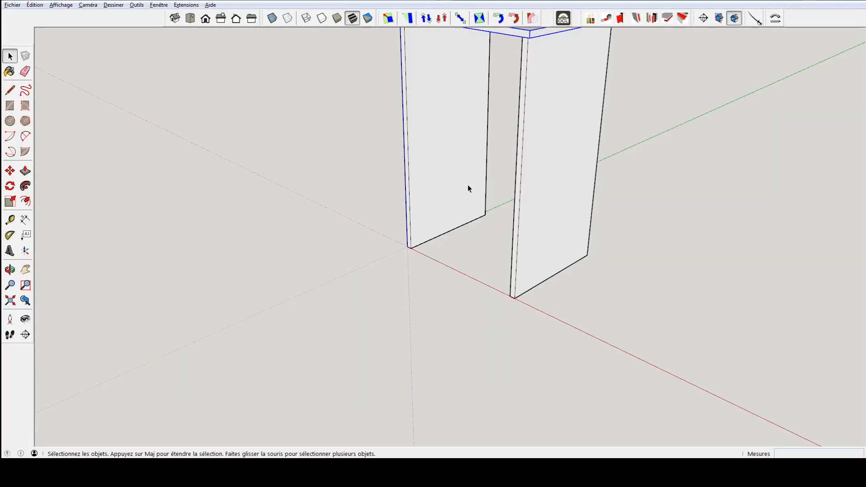
scroll(436, 240, "up", 1)
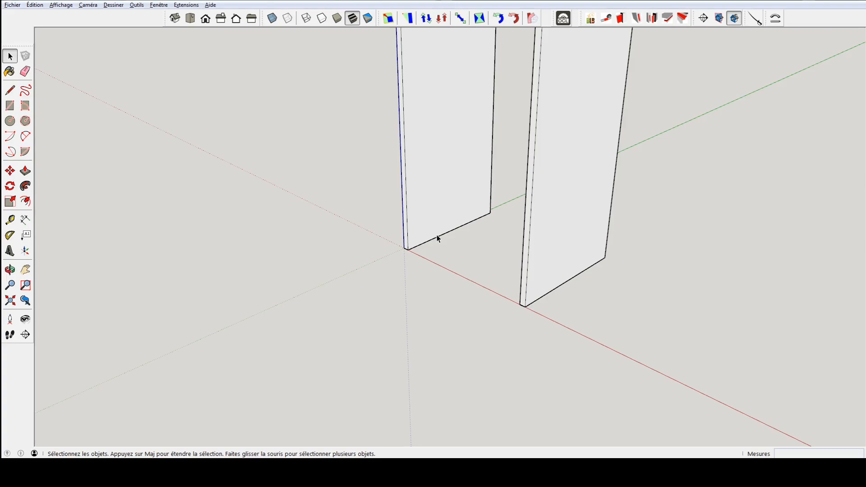
key("t")
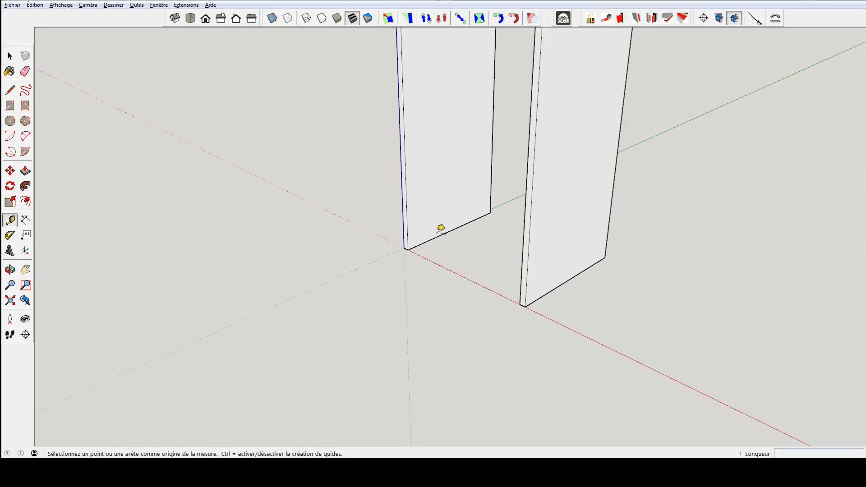
left_click(430, 240)
left_click(435, 175)
type("100")
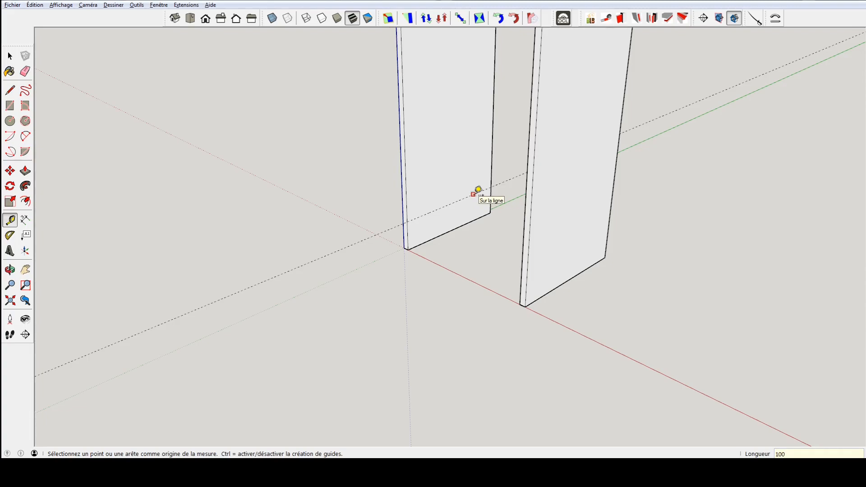
Draw a 19 × 400 mm rectangle on the left upright's inner face, starting at the guide and spanning its full depth.
key("r")
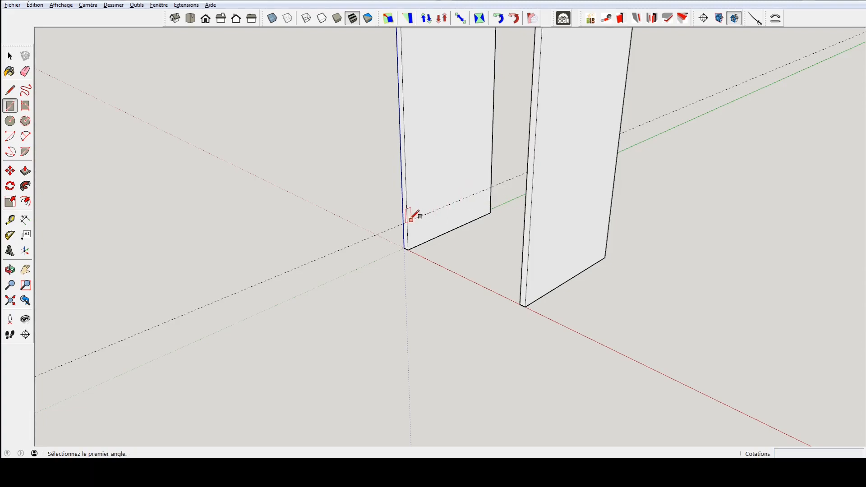
left_click(407, 222)
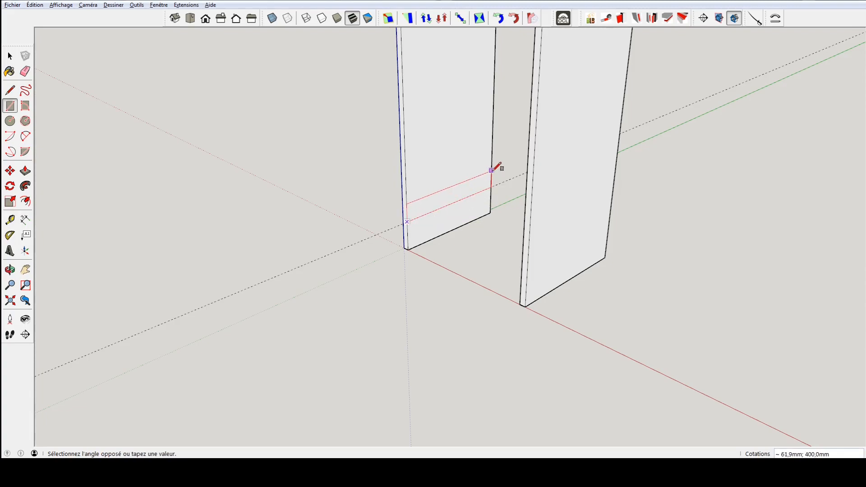
left_click(492, 172)
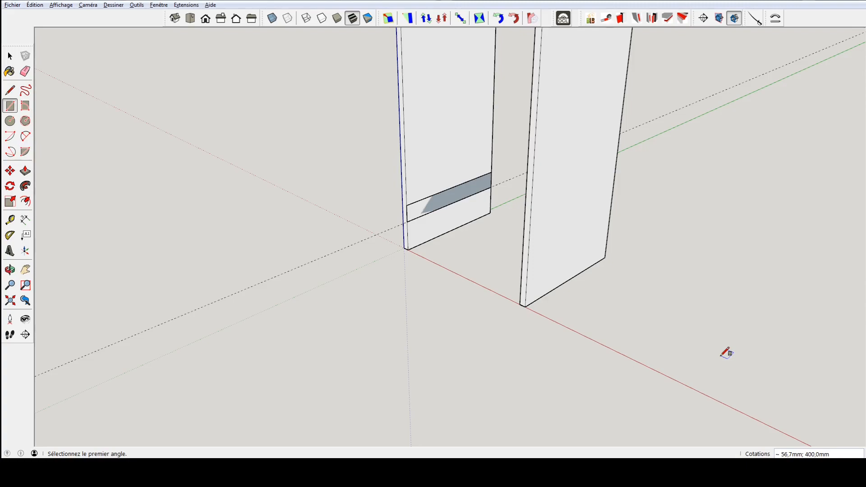
type("19")
key("Return")
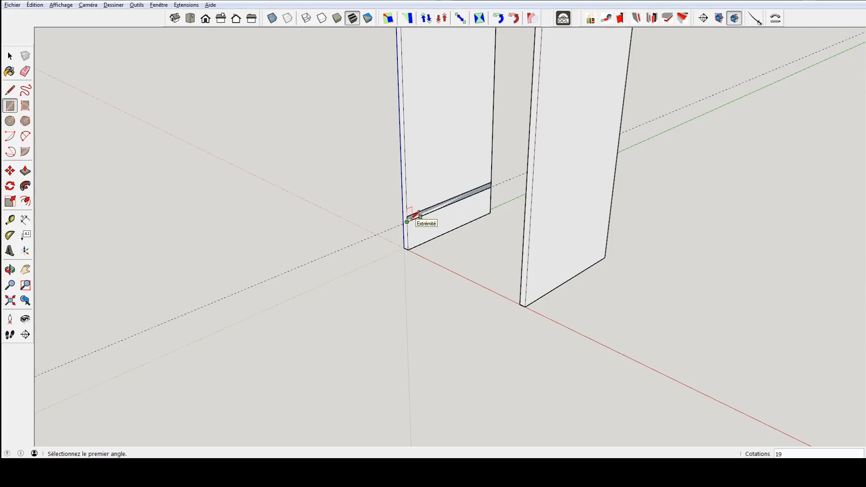
Push/pull the 19 mm strip across to the right upright to form the lower shelf.
key("p")
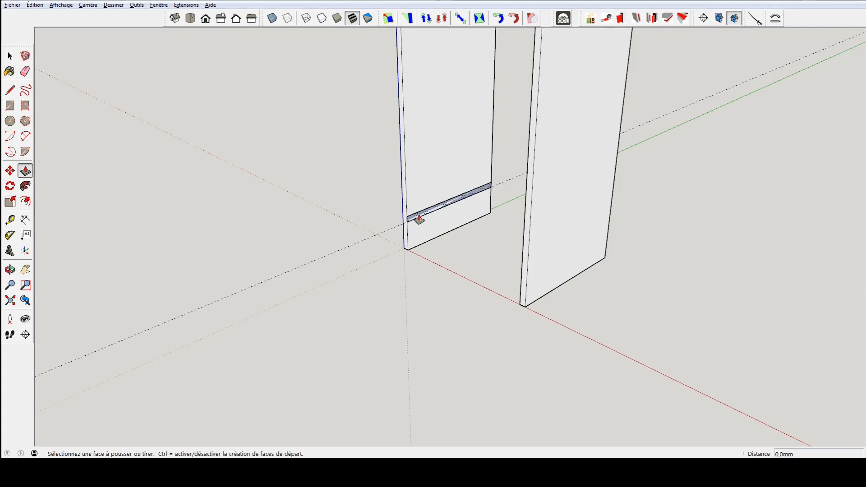
left_click(422, 214)
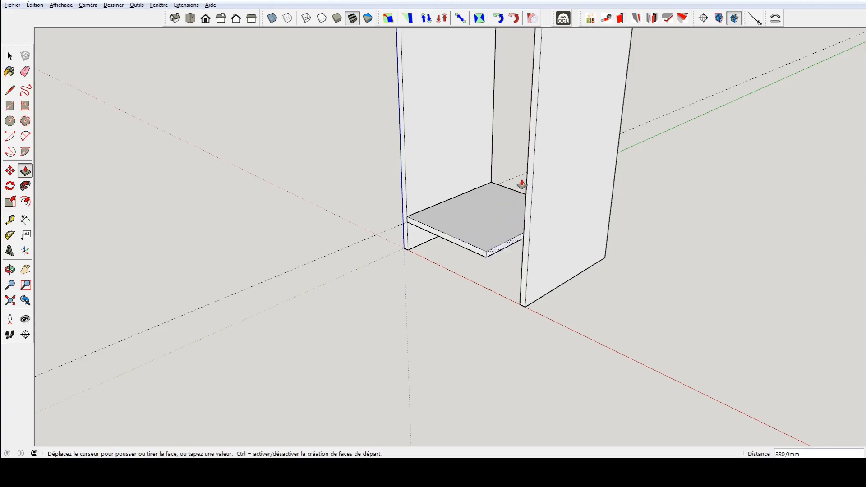
left_click(533, 92)
Remove the guide and turn the lower shelf into a component named "TabletteBasse".
middle_click_drag(489, 236, 526, 246)
key("space")
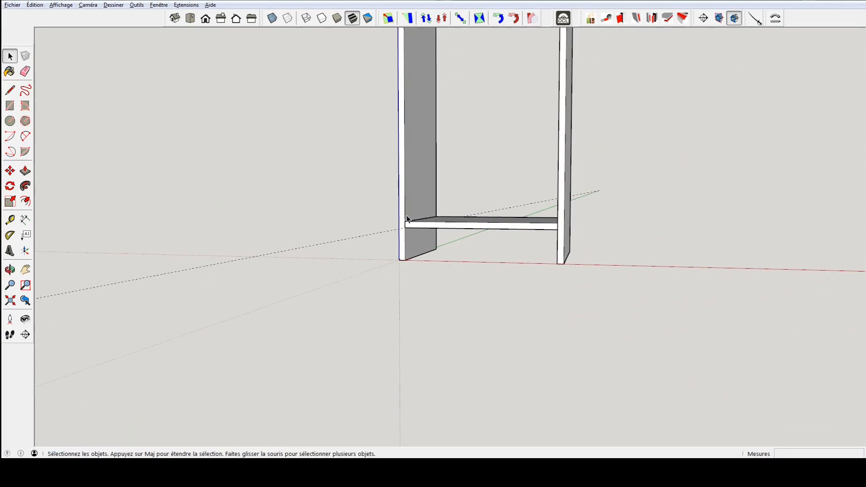
middle_click_drag(362, 201, 329, 246)
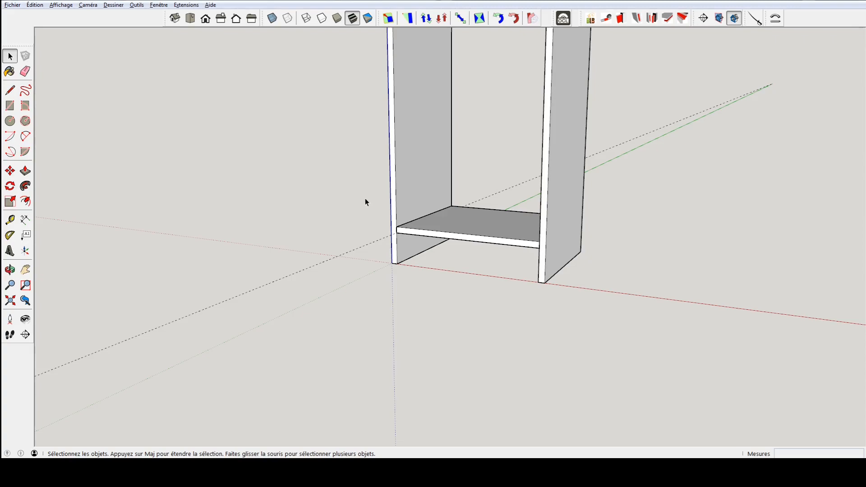
left_click_drag(342, 175, 622, 291)
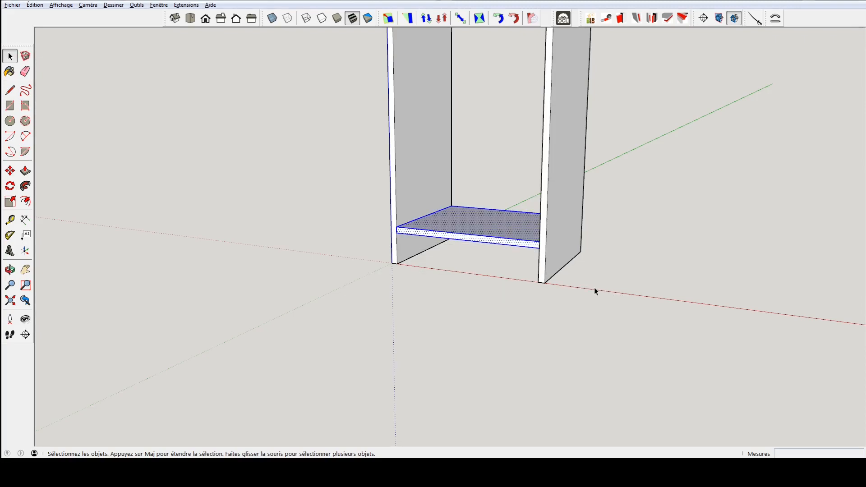
key("g")
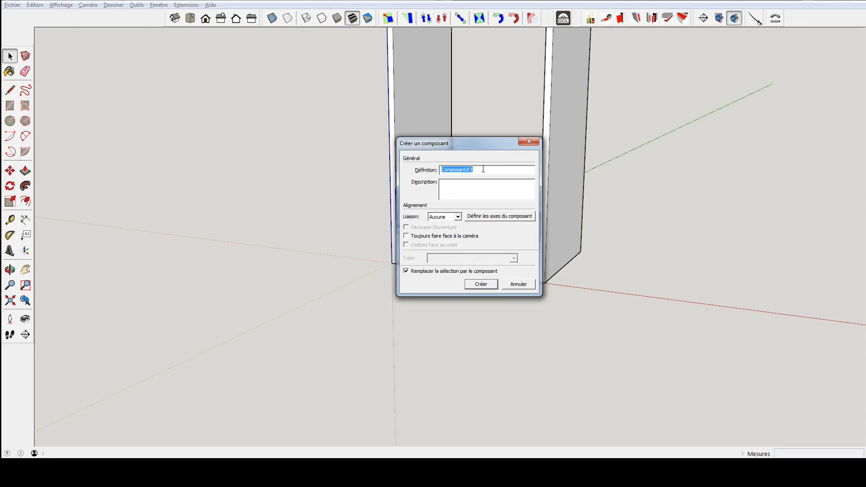
type("TabletteBasse")
key("Return")
Dismiss the Windows Update notification.
scroll(484, 173, "down", 5)
mouse_move(479, 172)
middle_mouse_down()
mouse_move(478, 216)
mouse_move(439, 248)
middle_mouse_up()
scroll(451, 245, "up", 5)
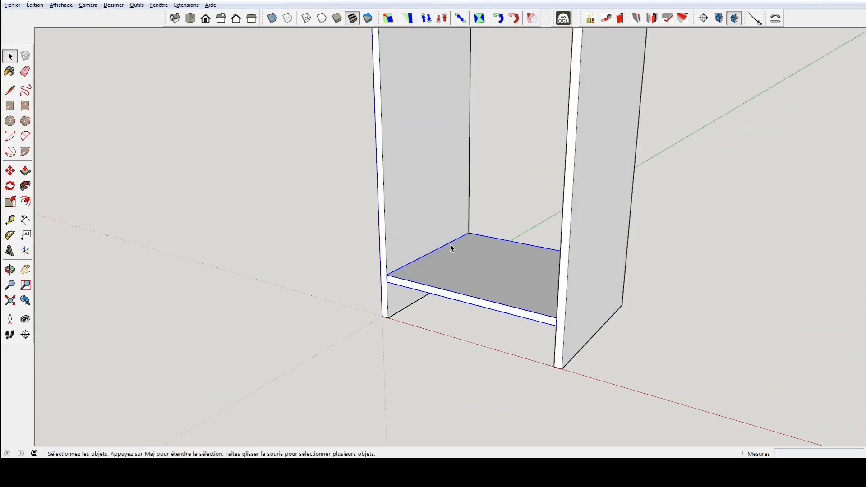
mouse_move(437, 197)
middle_mouse_down("shift")
mouse_move(519, 254)
mouse_move(469, 259)
middle_mouse_up("shift")
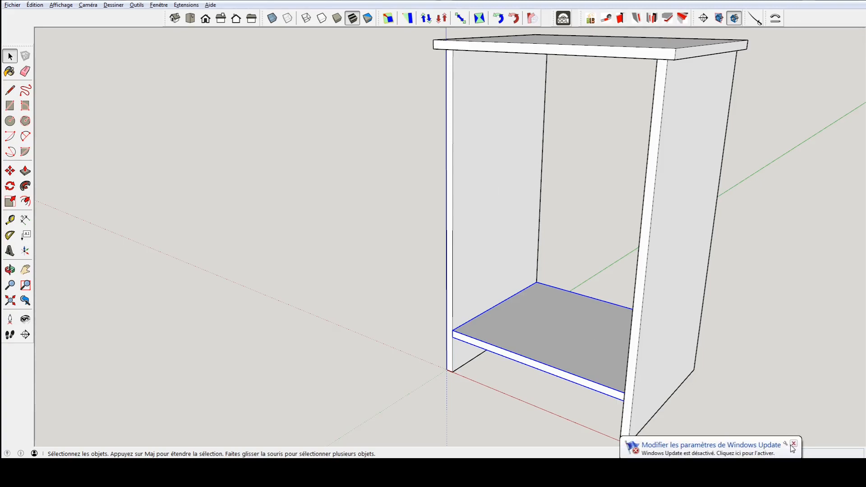
left_click(794, 445)
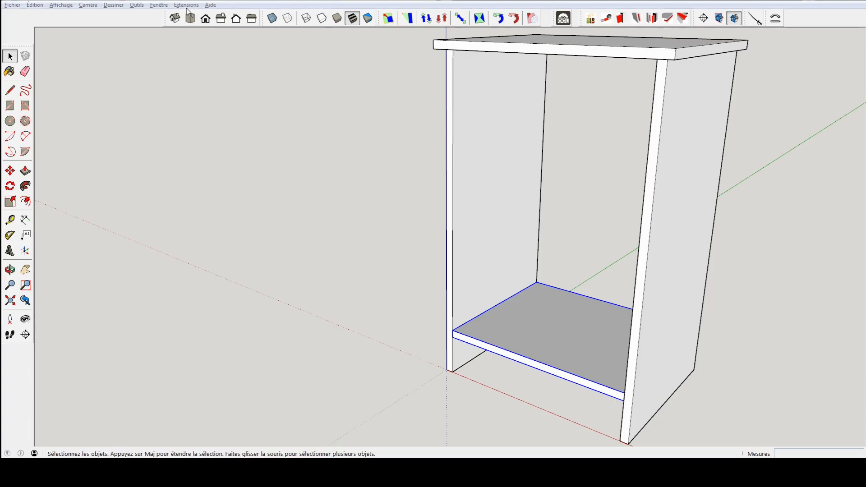
Install the extension file ladb_opencutlist-1.9.10.rbz from the downloads folder with the extension manager and close the manager.
left_click(160, 5)
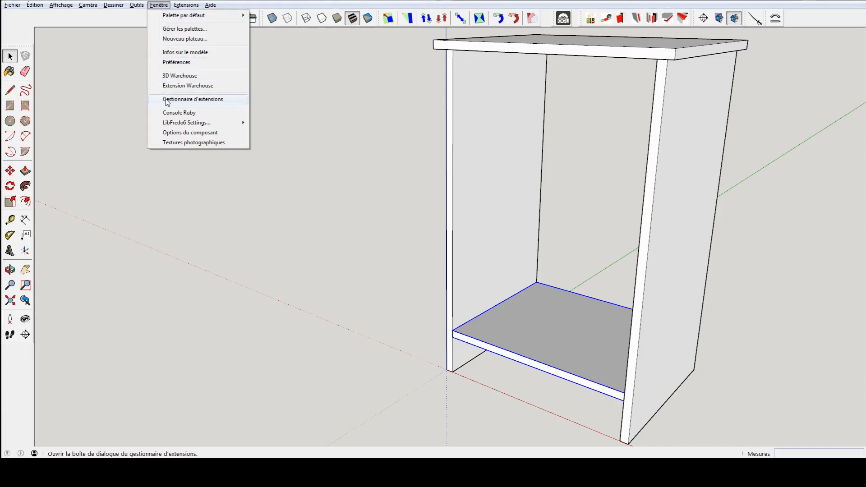
left_click(167, 100)
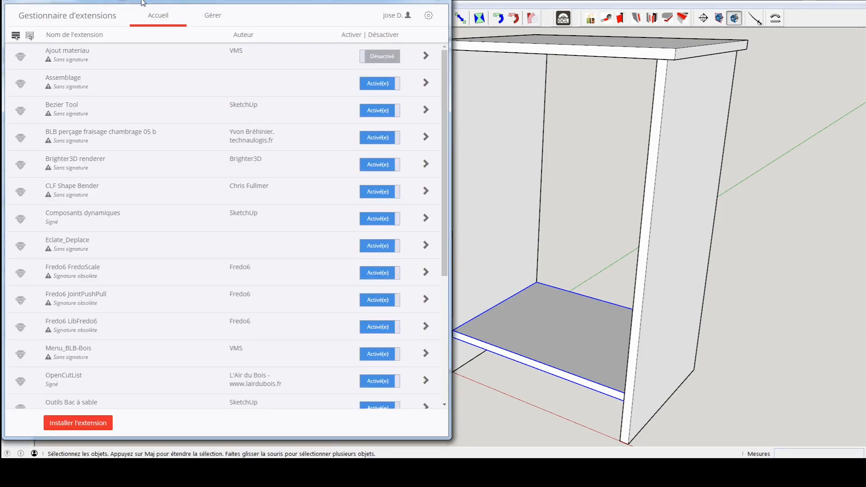
left_click_drag(142, 2, 251, 2)
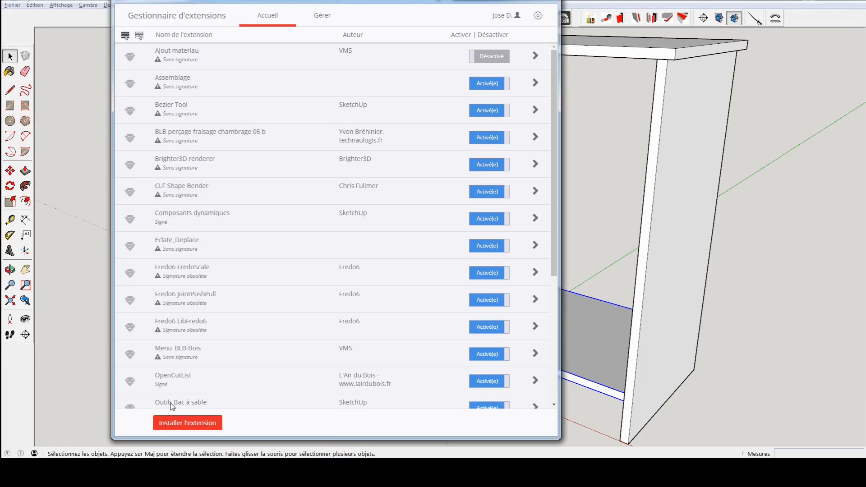
left_click(185, 424)
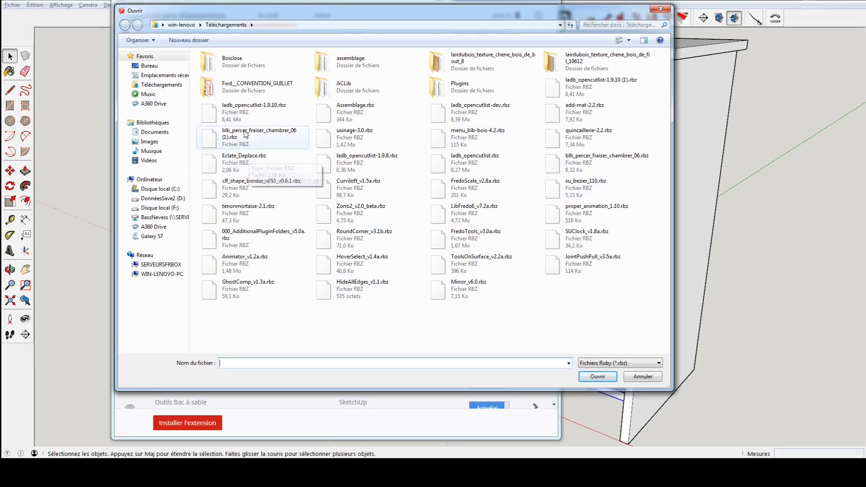
left_click(242, 113)
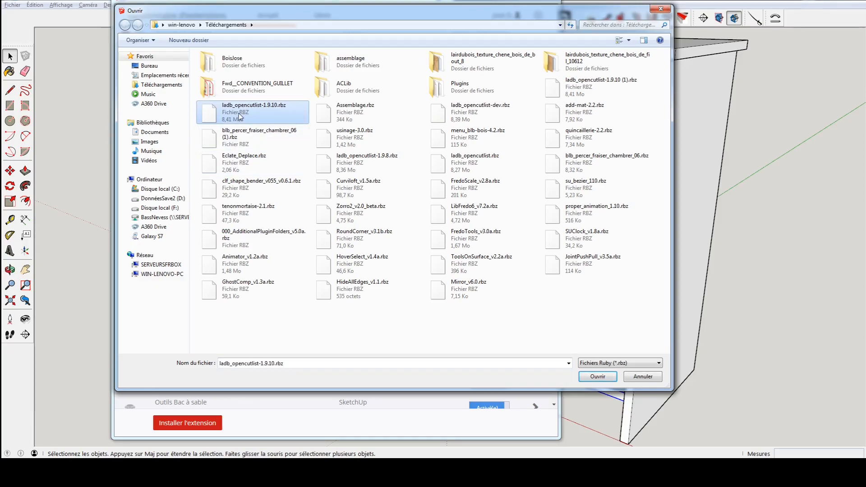
left_click(598, 377)
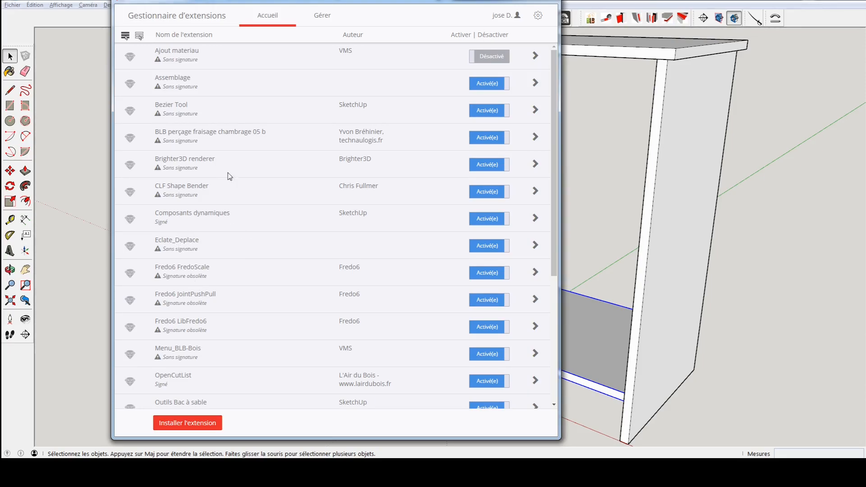
mouse_move(554, 161)
left_mouse_down()
mouse_move(557, 285)
mouse_move(556, 177)
left_mouse_up()
left_click(551, 1)
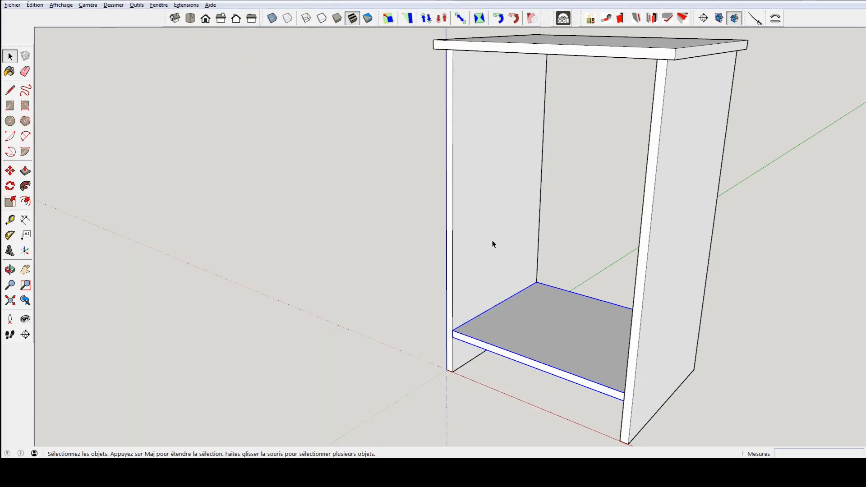
Check the shelf spacing in the reference image and place a guide 273 mm above the lower shelf's top edge along the left upright.
middle_click_drag(496, 236, 509, 214)
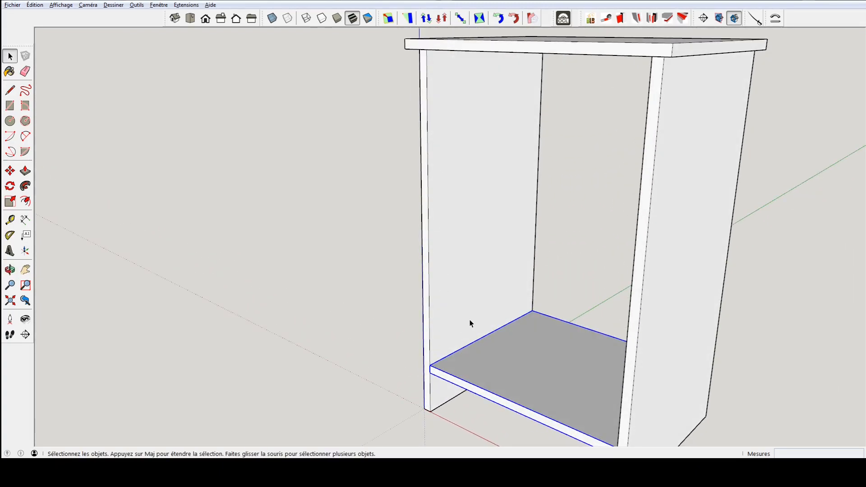
key("alt+Tab")
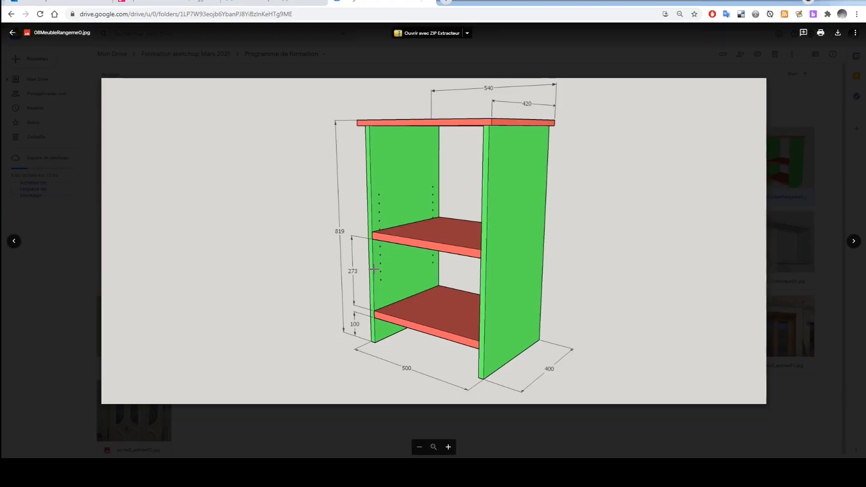
key("alt+Tab")
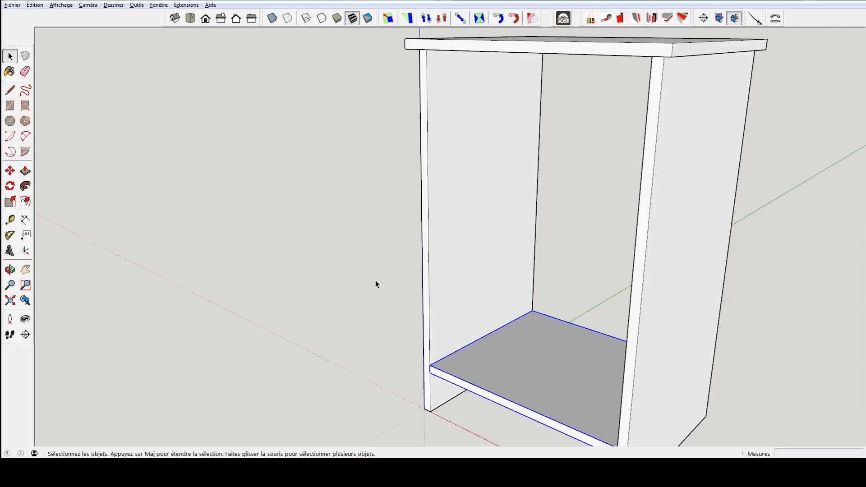
scroll(391, 274, "up", 5)
key("t")
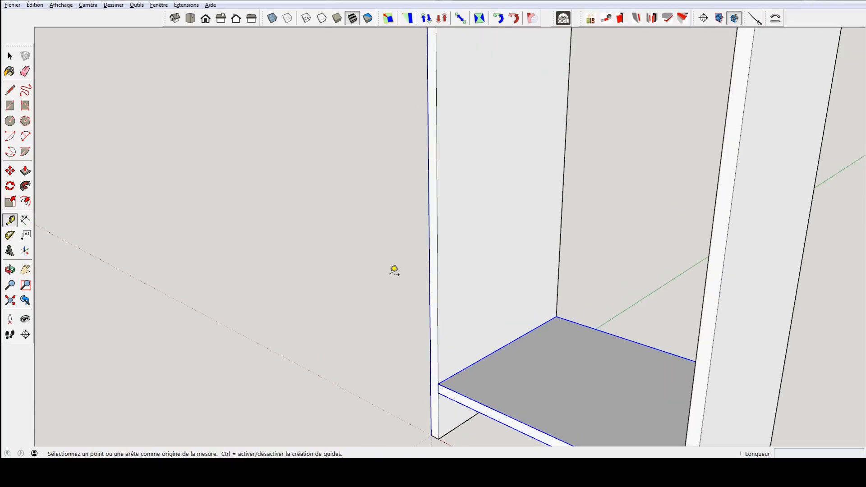
left_click(470, 366)
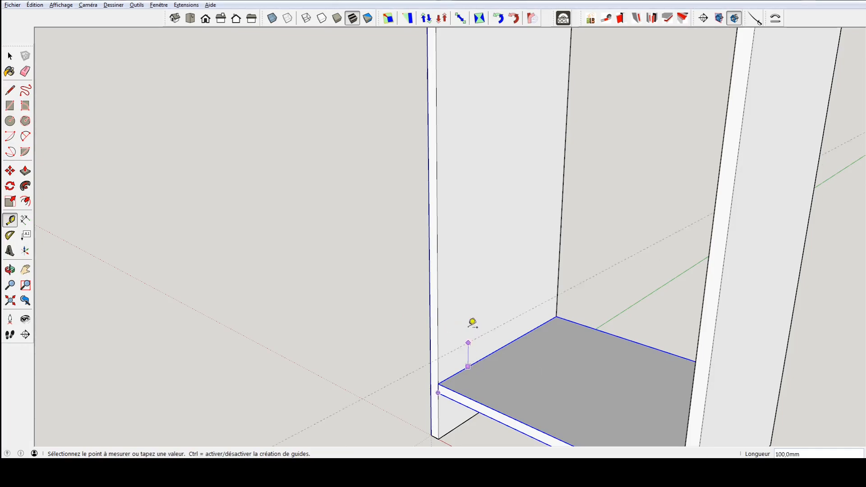
left_click(475, 264)
type("273")
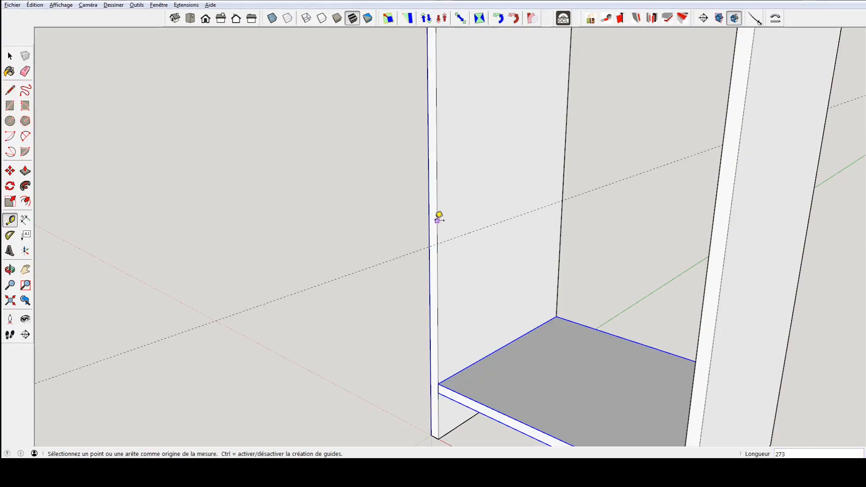
Place two vertical guides on the left upright's inner face, each 37 mm in from its front and rear edges.
mouse_move(491, 248)
middle_mouse_down()
mouse_move(491, 258)
mouse_move(479, 252)
middle_mouse_up()
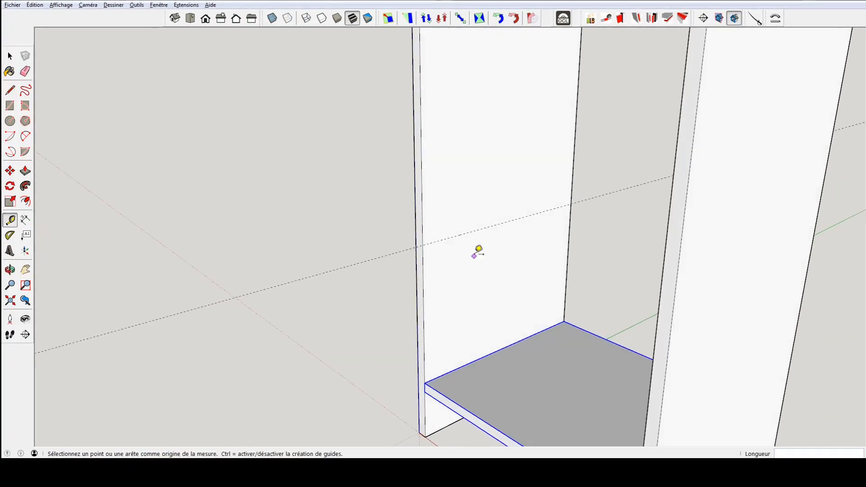
left_click(423, 227)
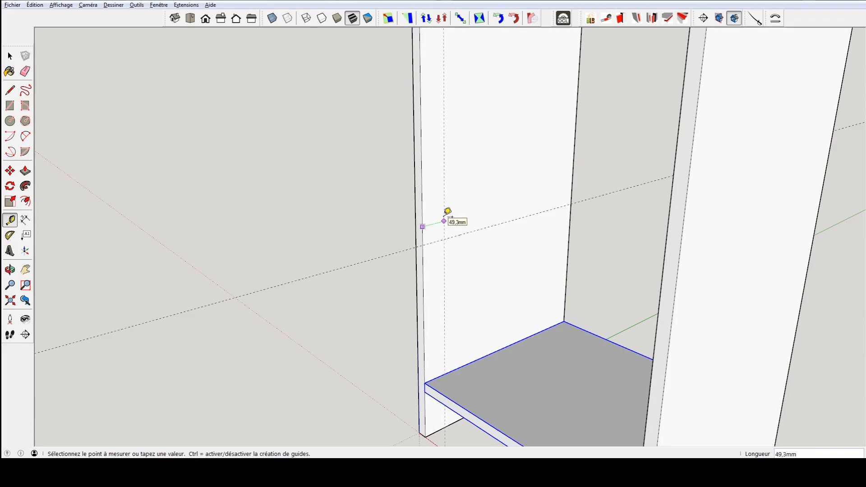
left_click(444, 221)
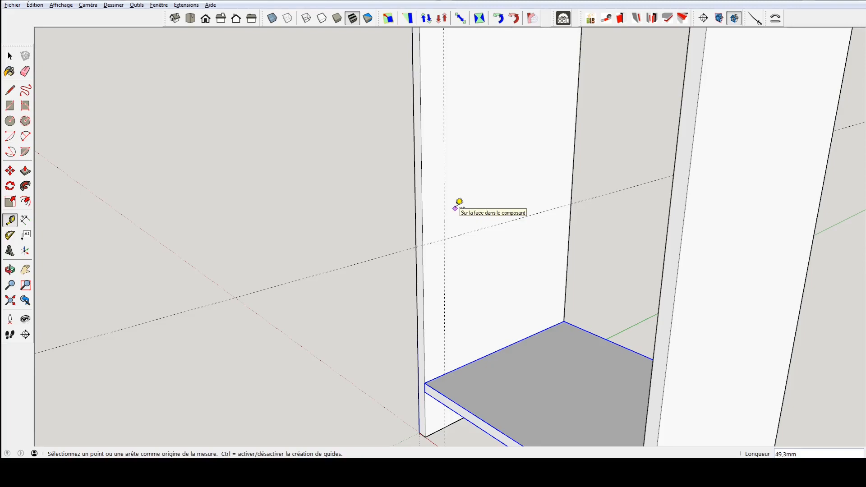
type("37")
left_click(572, 182)
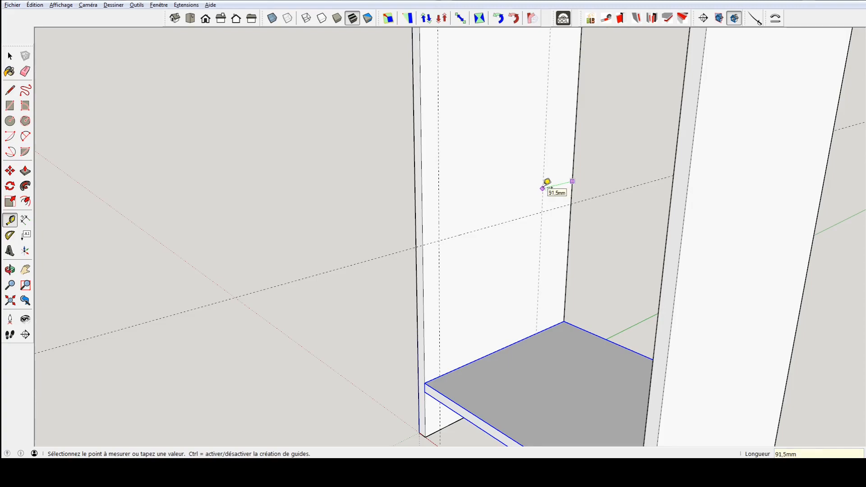
type("37")
key("Return")
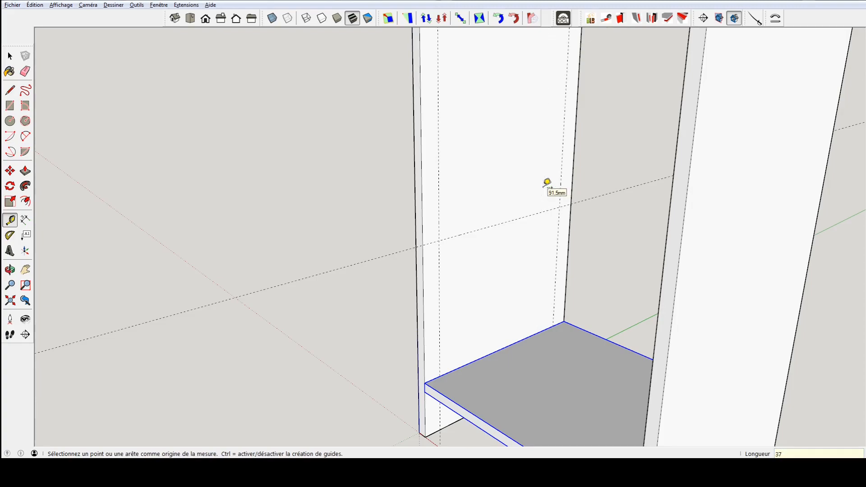
key("space")
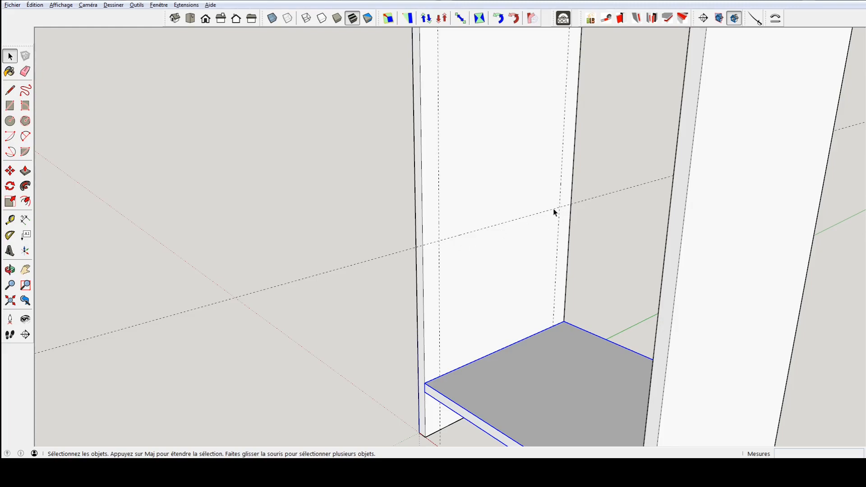
Check the hole spacing in the reference image and copy the horizontal guide downward five times at 32 mm spacing.
key("alt+Tab")
left_click_drag(301, 333, 301, 333)
key("m")
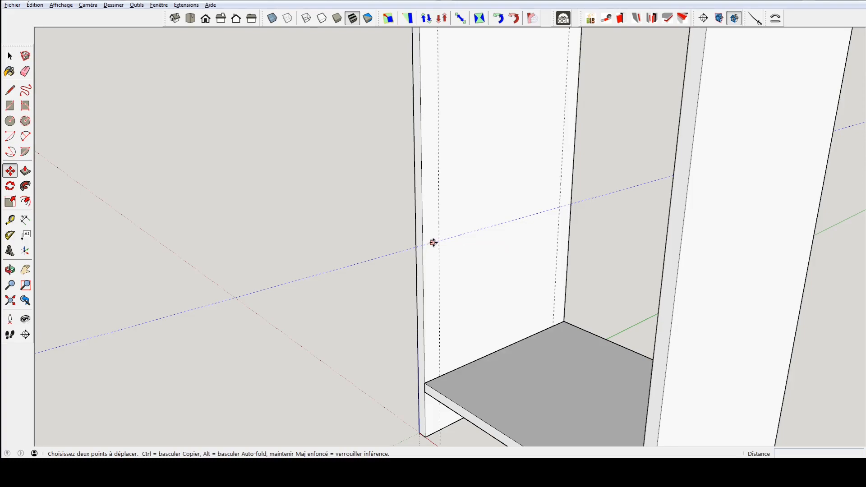
left_click(440, 241)
key("ctrl")
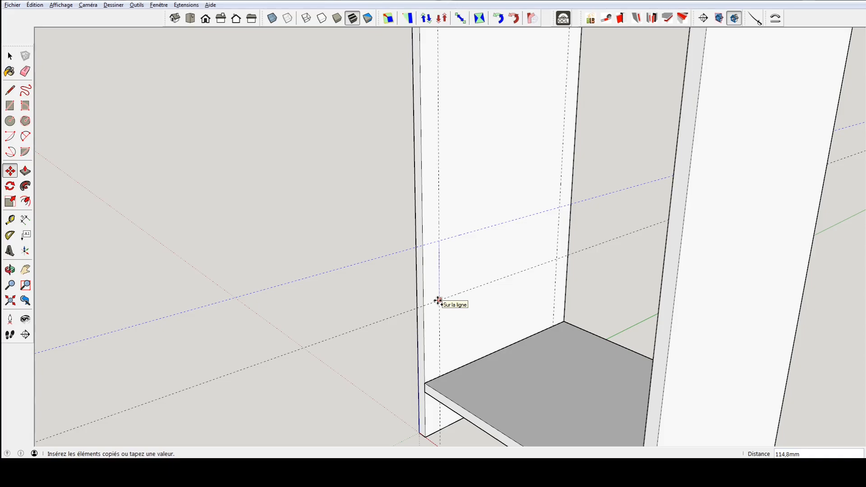
type("32")
key("Return")
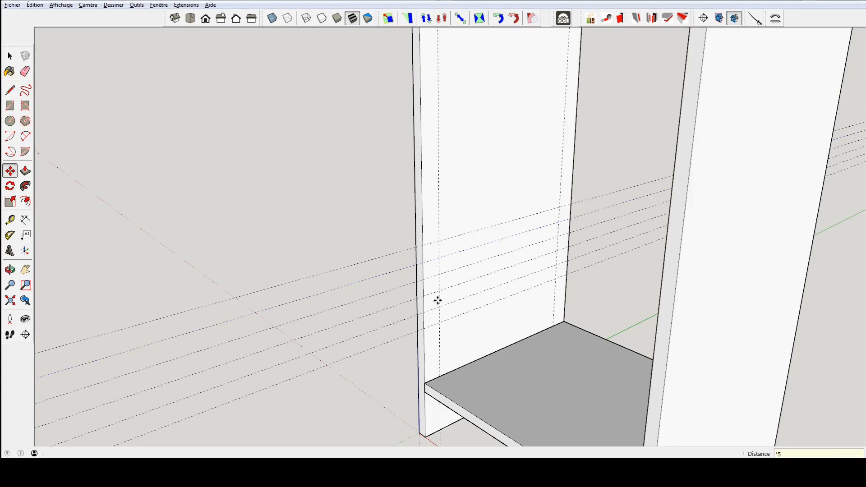
Copy the original horizontal guide upward along the front vertical guide five times at 32 mm spacing.
key("space")
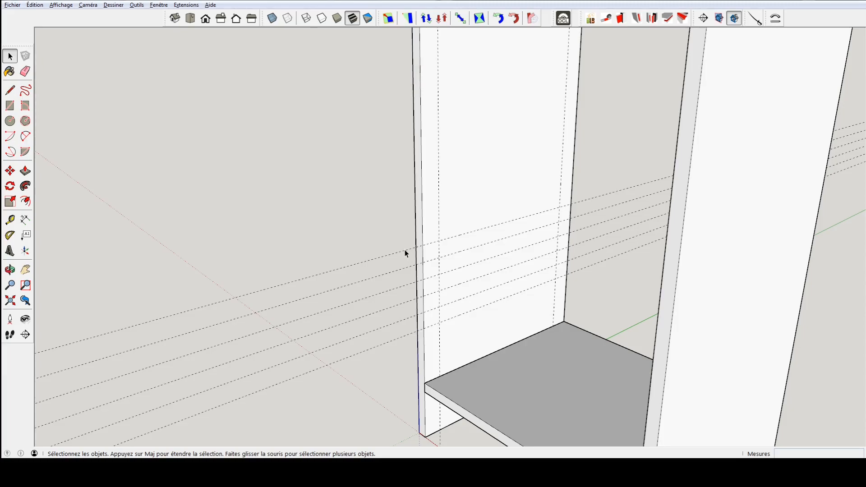
left_click(405, 250)
key("m")
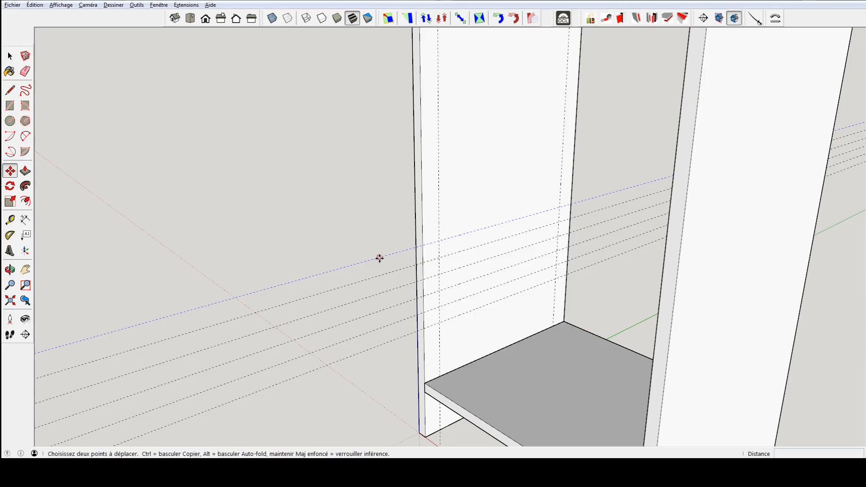
left_click(440, 241)
key("ctrl")
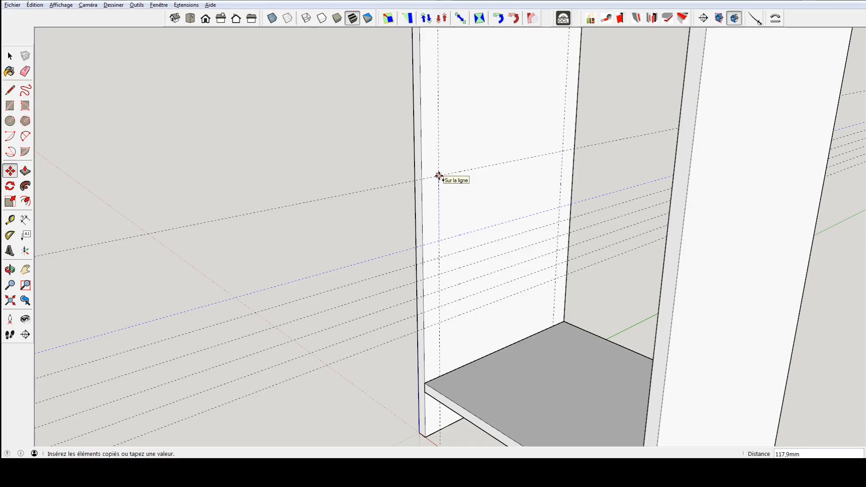
type("32")
key("Return")
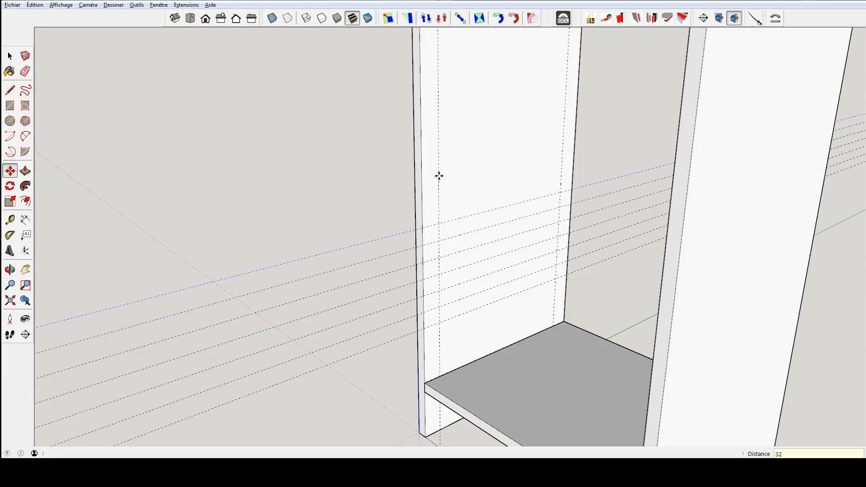
type("*5")
key("Return")
key("space")
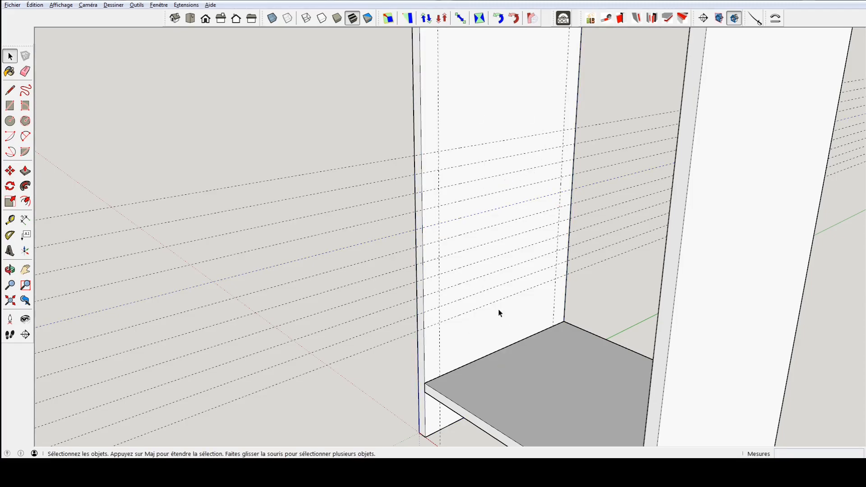
Open the left upright for editing, toggle the visibility of the rest of the model and close the component.
scroll(469, 269, "down", 5)
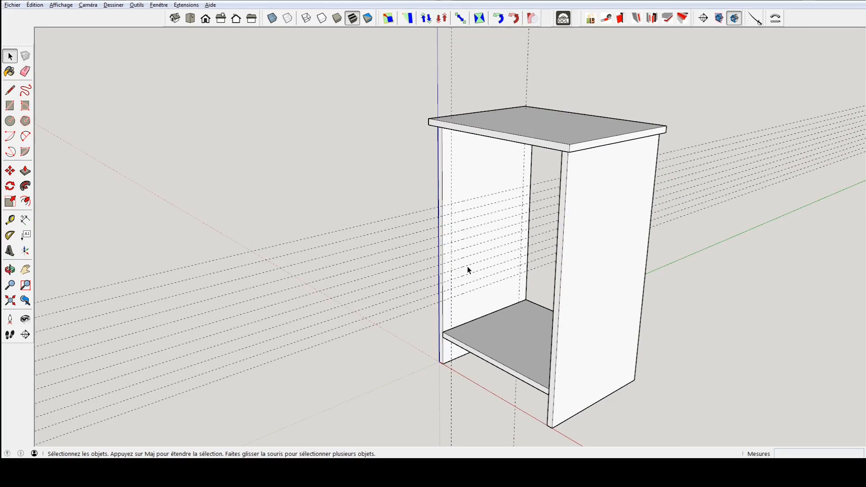
scroll(470, 268, "up", 3)
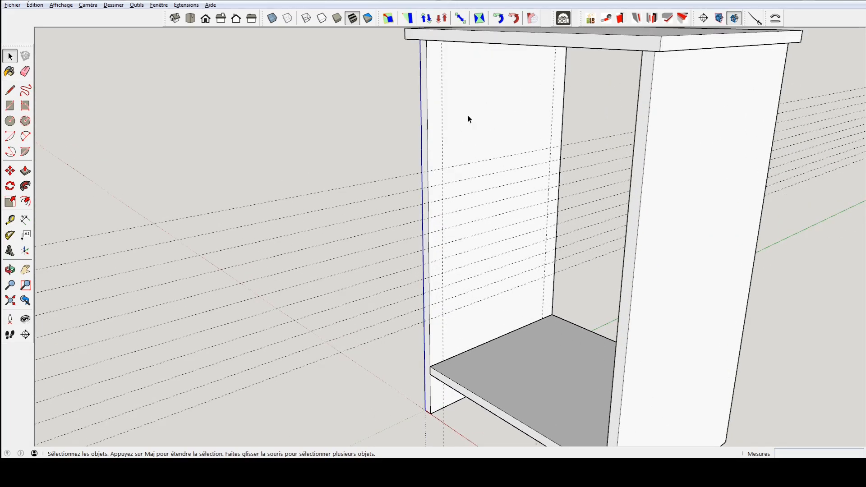
left_click(471, 132)
left_click(471, 135)
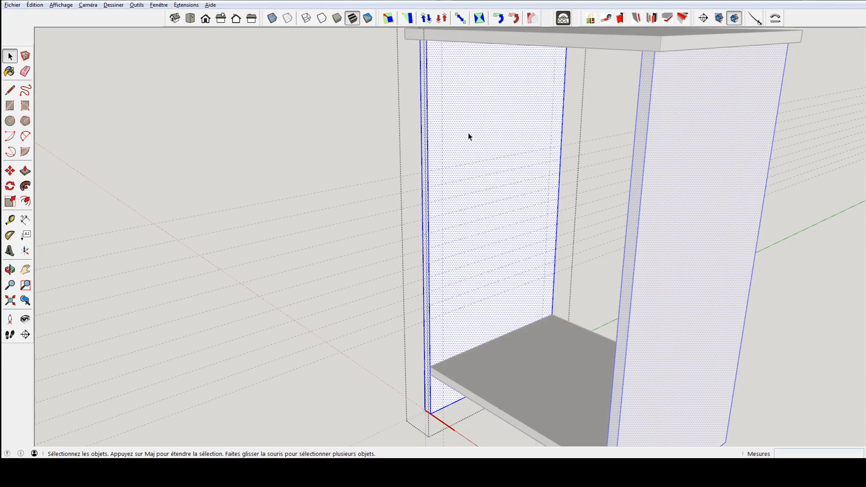
key("i")
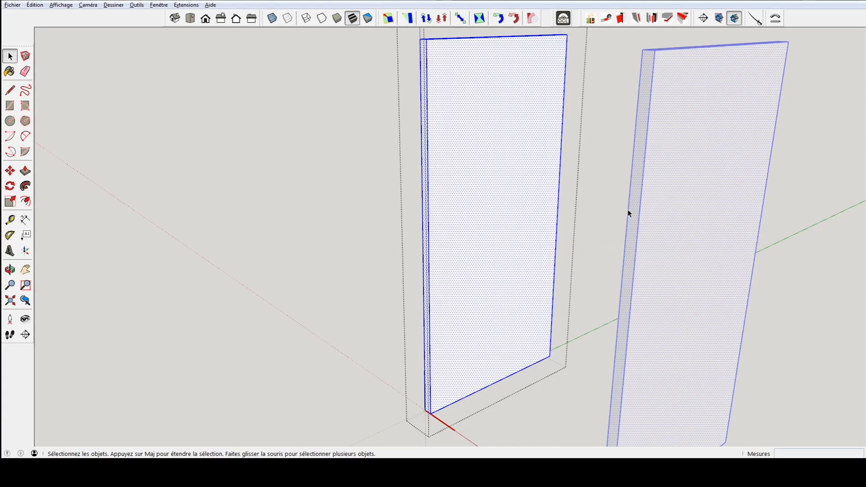
key("i")
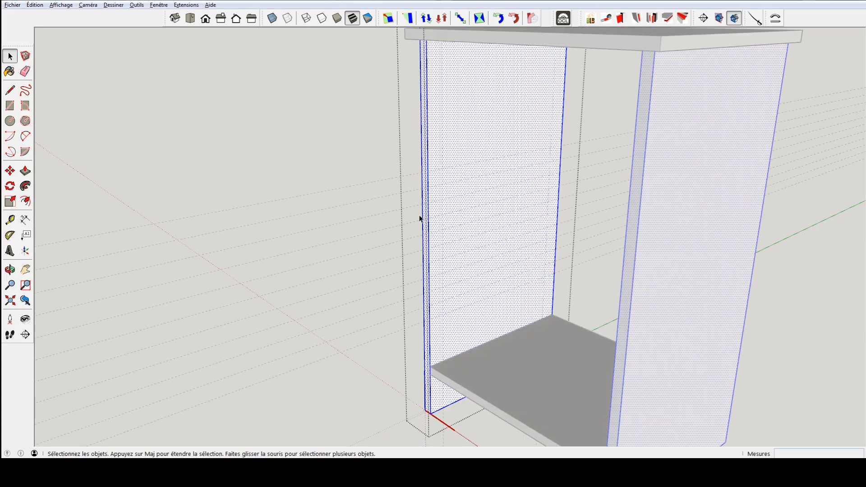
left_click(346, 119)
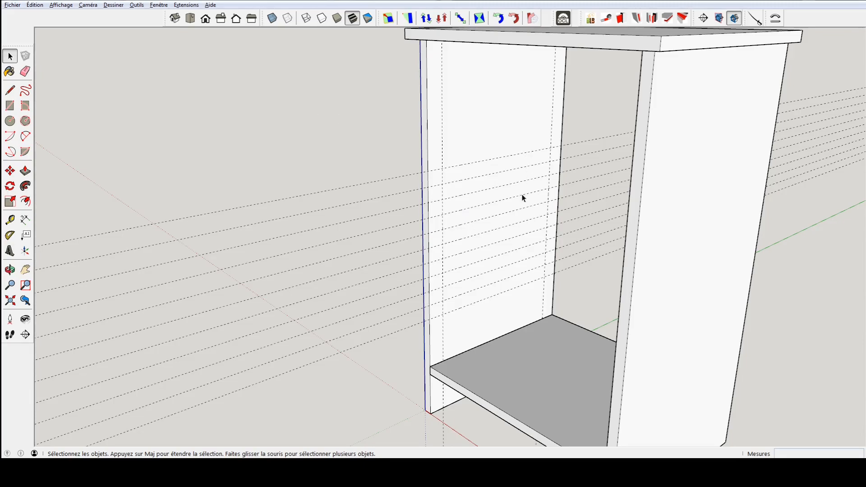
Try to run the percer_fraiser_chambrer drilling extension without a selected face.
left_click(181, 6)
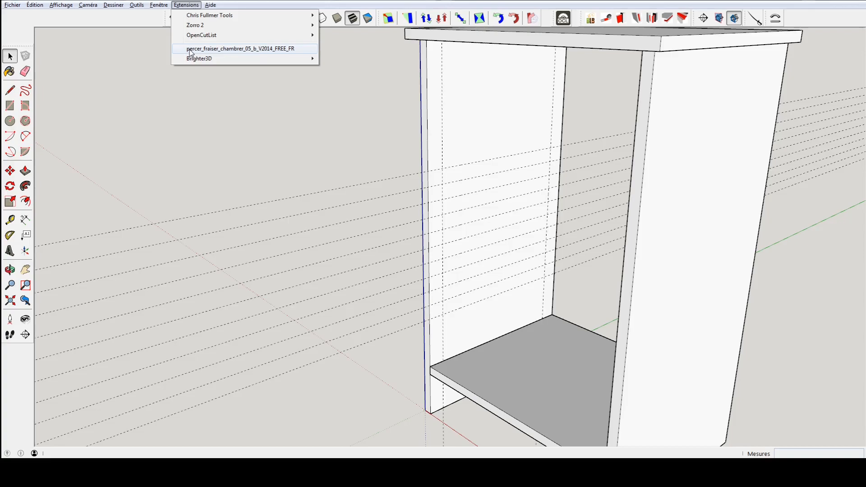
left_click(190, 52)
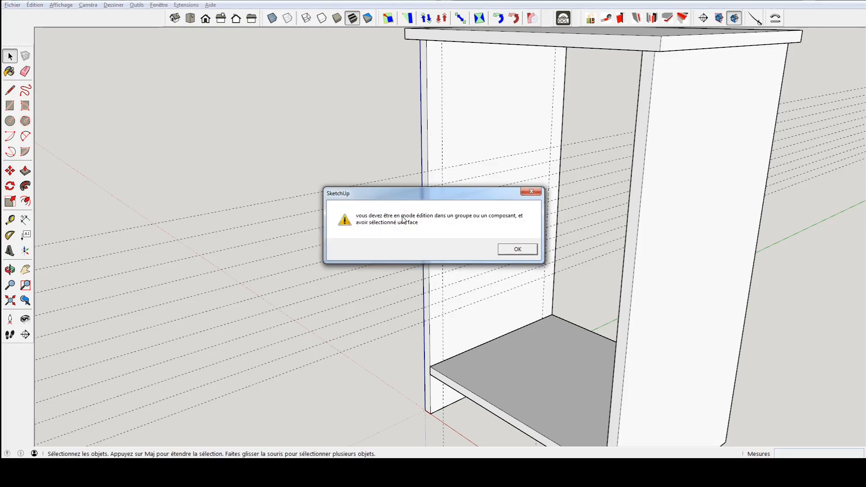
left_click(517, 249)
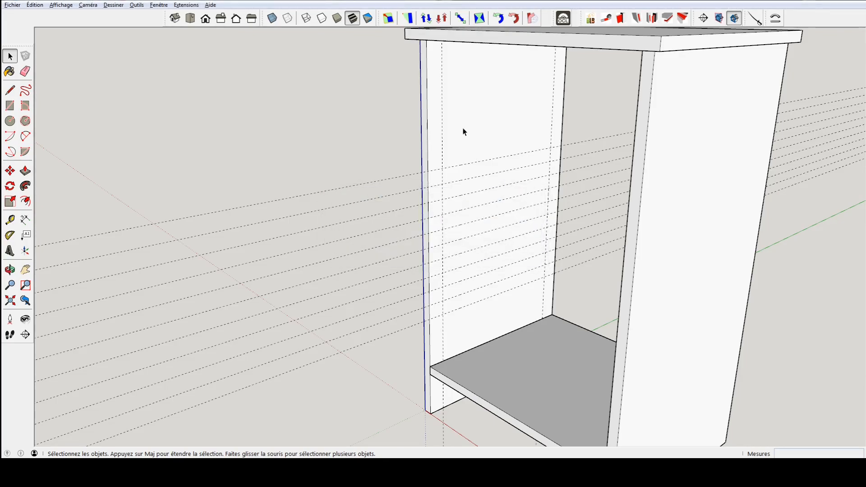
Open the left upright for editing, select its inner face and start the percer_fraiser_chambrer drilling extension.
double_click(464, 132)
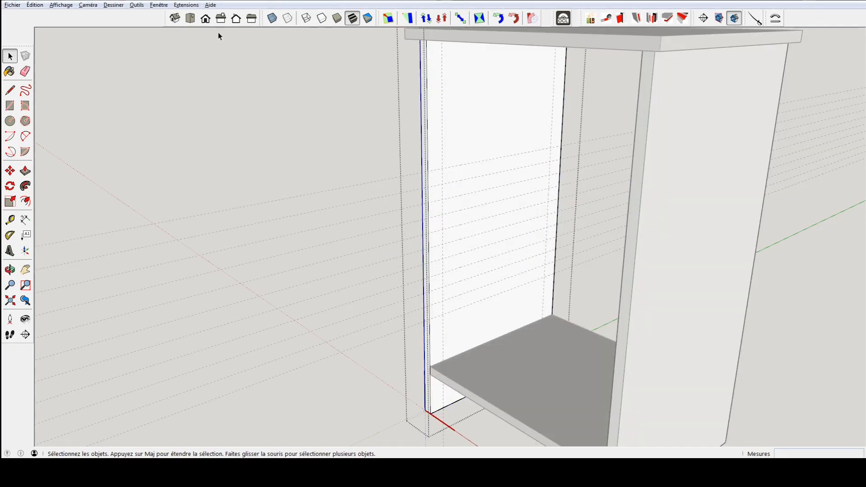
left_click(198, 6)
left_click(207, 50)
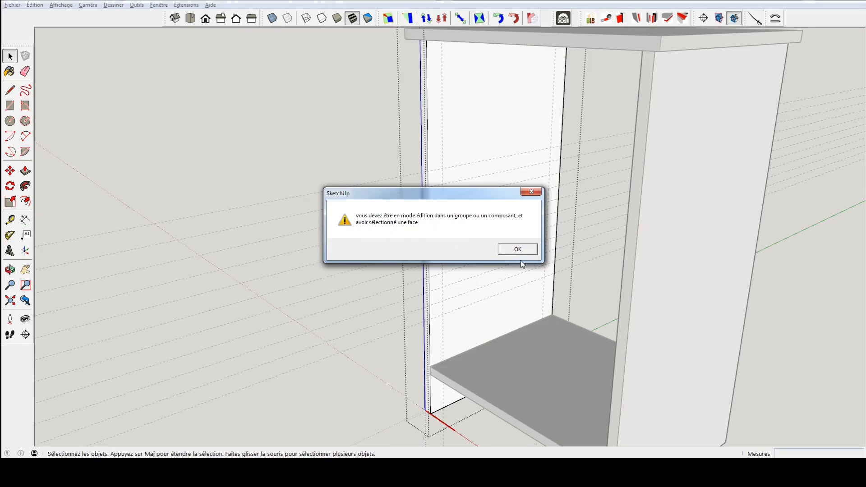
left_click(531, 252)
left_click(476, 135)
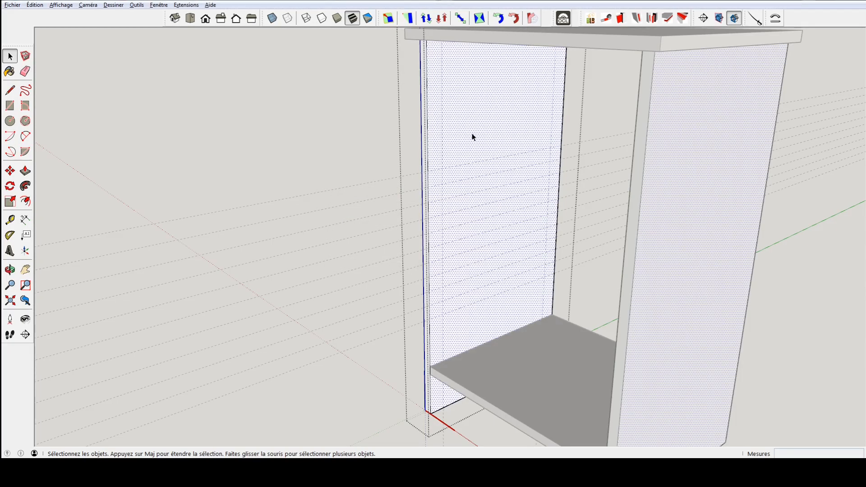
left_click(186, 5)
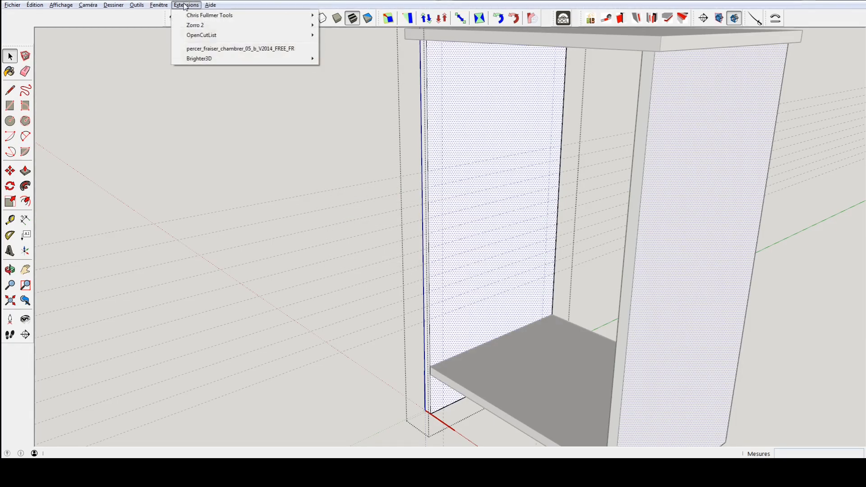
left_click(199, 49)
left_click_drag(460, 167, 324, 120)
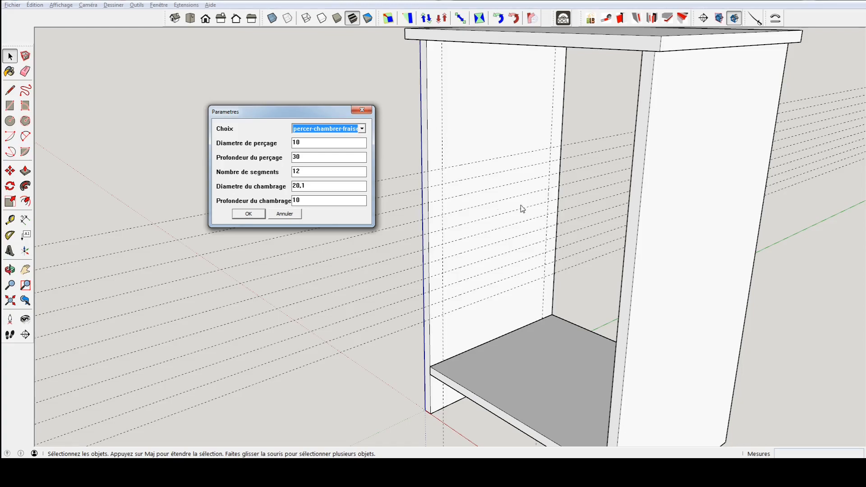
Choose "percer" with diameter 5, depth 15 and counterbore diameter 0, and drill holes at all guide intersections on the upright.
left_click(362, 130)
scroll(362, 132, "up", 1)
left_click(322, 138)
left_click(313, 145)
double_click(313, 144)
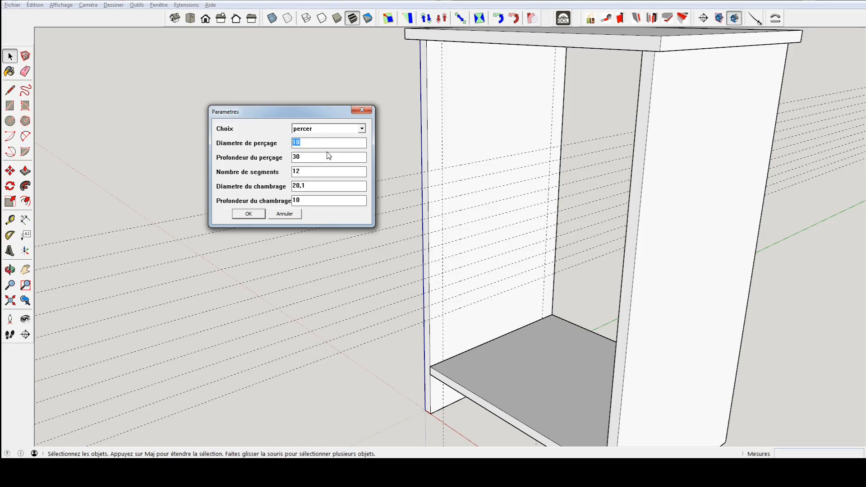
type("5")
key("Tab")
type("15")
key("Tab")
key("Tab")
type("0")
left_click(249, 214)
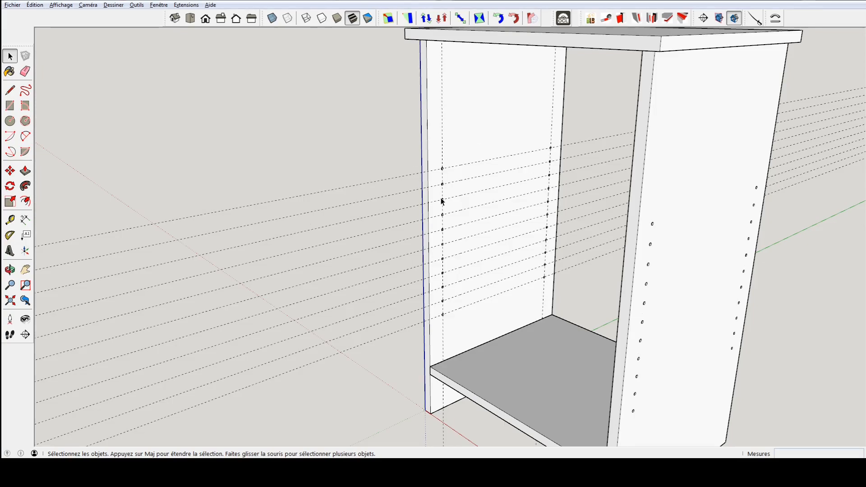
Delete all construction guides from the model.
scroll(543, 207, "down", 4)
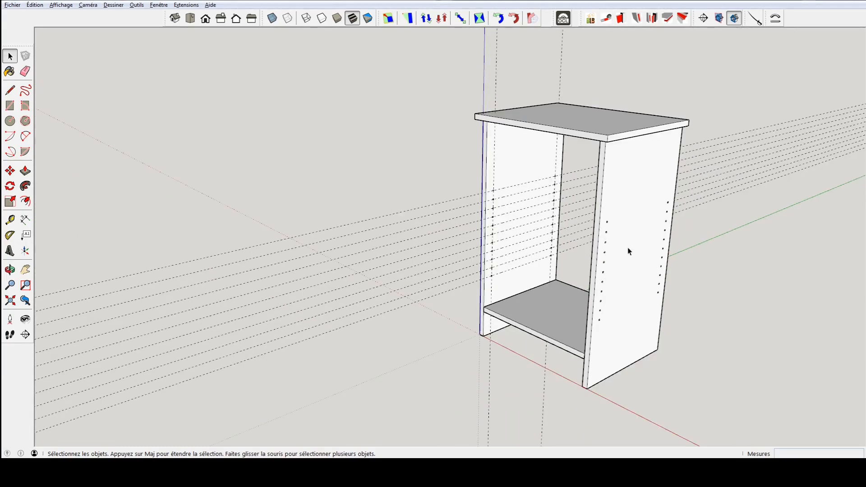
middle_click_drag(597, 264, 632, 234)
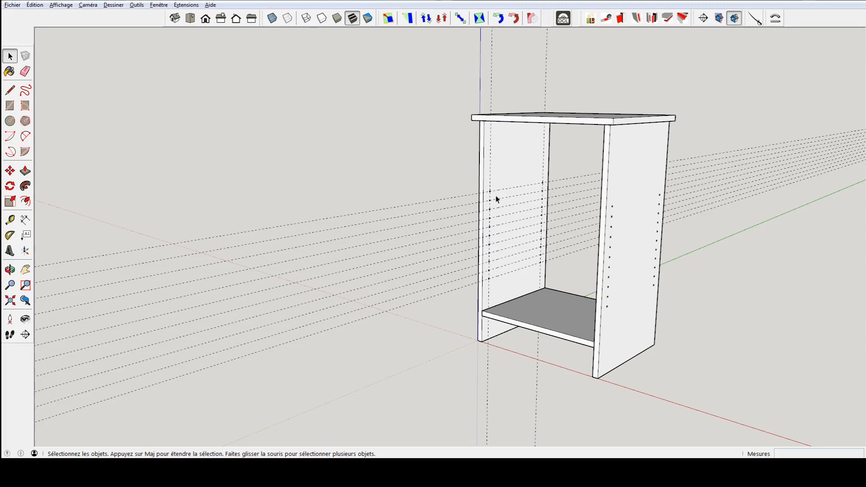
middle_click_drag(505, 239, 391, 202)
key("ctrl+q")
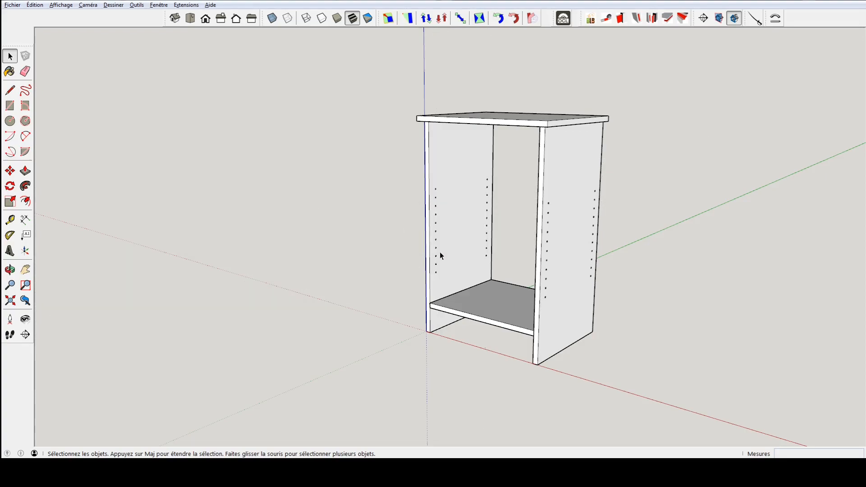
scroll(451, 255, "up", 3)
scroll(482, 237, "down", 3)
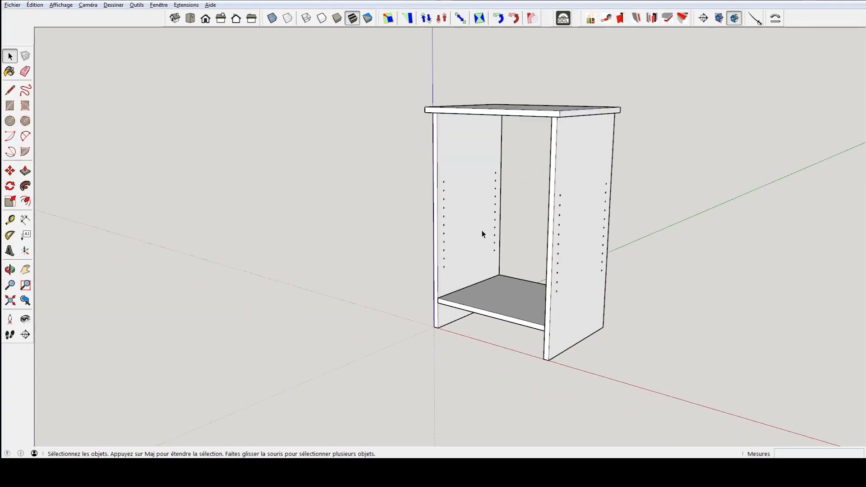
Mirror the right upright along the red axis by scaling it by -1 so its holes face inward.
left_click(576, 185)
key("s")
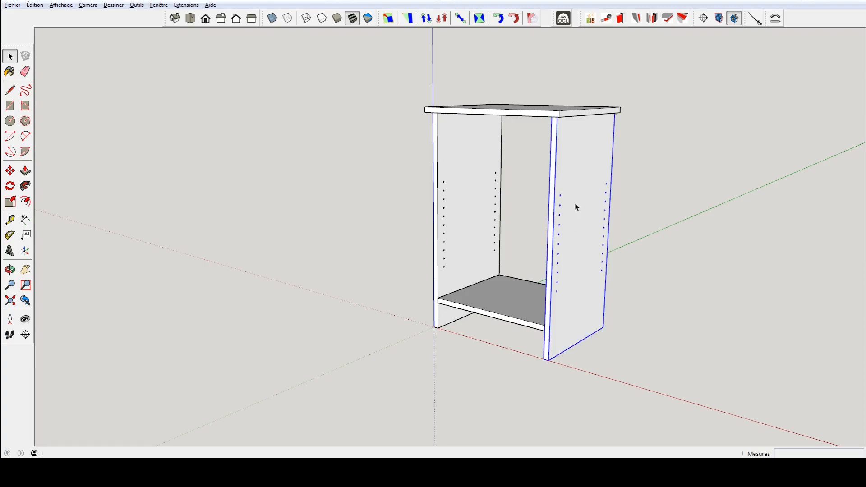
left_click_drag(581, 233, 541, 227)
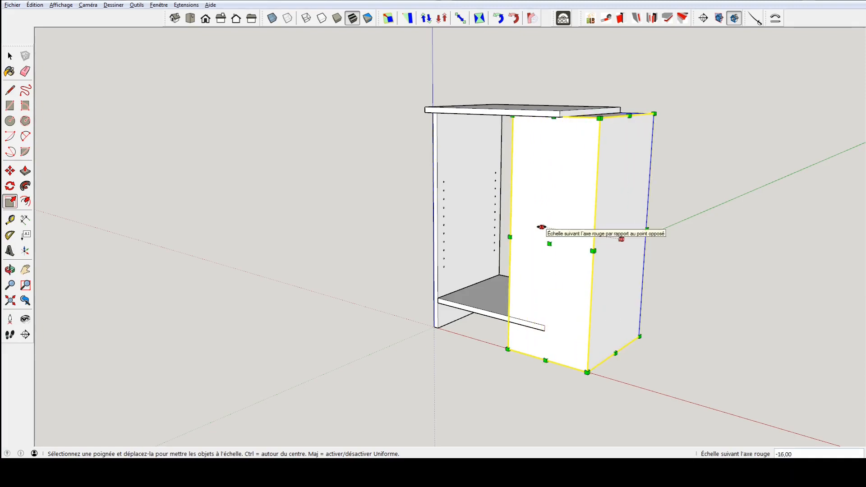
type("-1")
key("Return")
key("space")
Draw a rectangle covering the lower shelf's top surface between the uprights and extrude it upward 19 mm.
middle_click_drag(543, 227, 611, 297)
scroll(548, 290, "up", 5)
key("r")
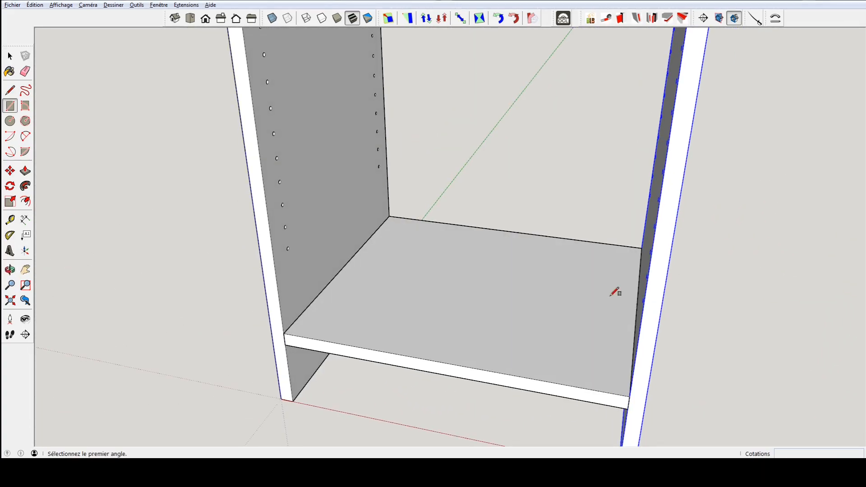
left_click(389, 216)
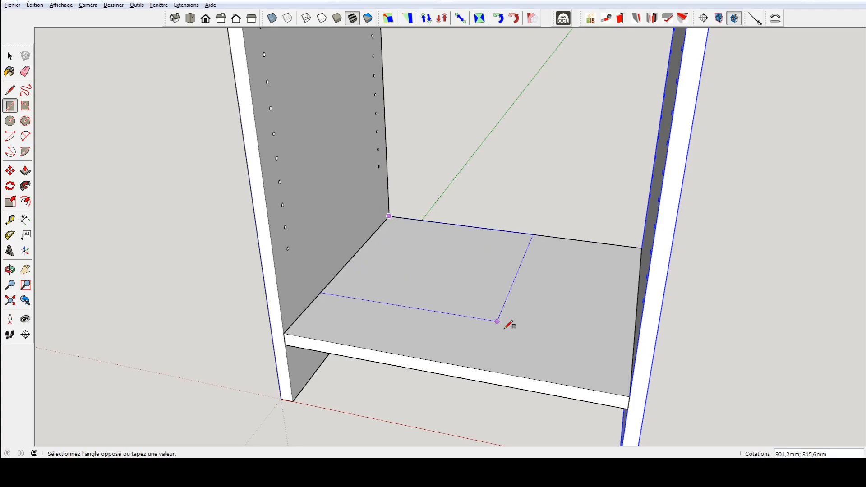
left_click(631, 395)
key("p")
left_click_drag(543, 333, 544, 309)
type("19")
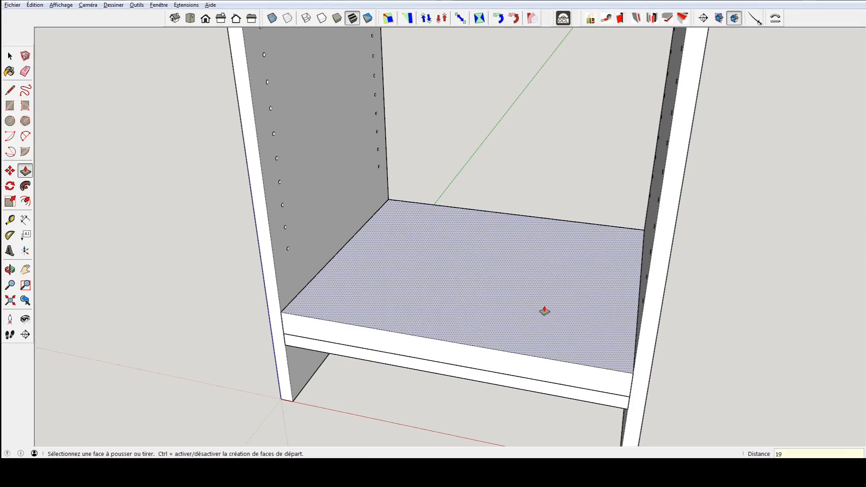
key("Return")
key("space")
Select the whole new shelf geometry and make it a component named "Eta".
left_click(543, 304)
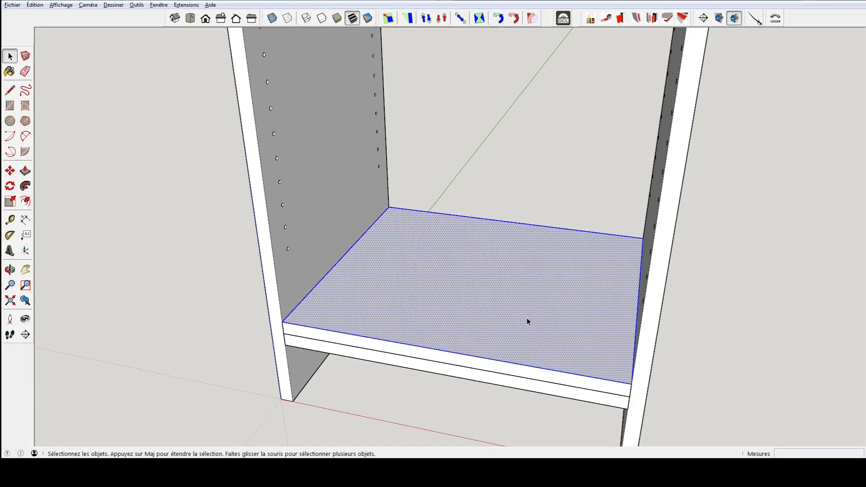
left_click_drag(173, 158, 728, 432)
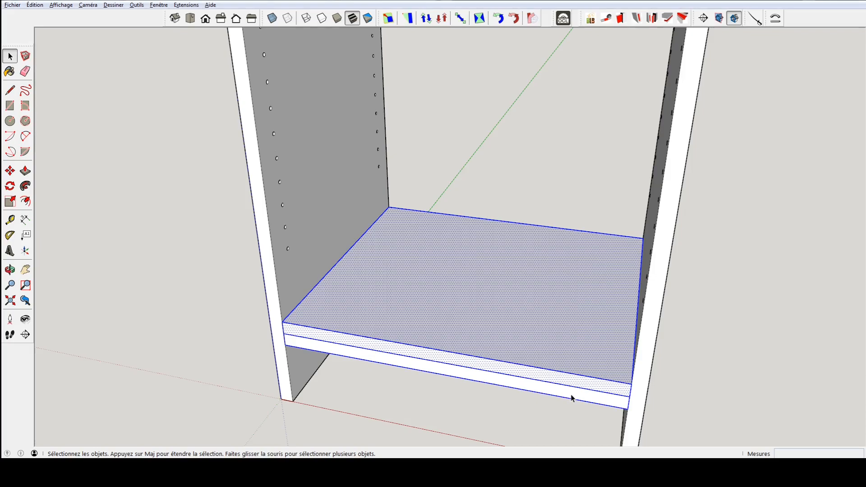
triple_click(473, 307)
key("g")
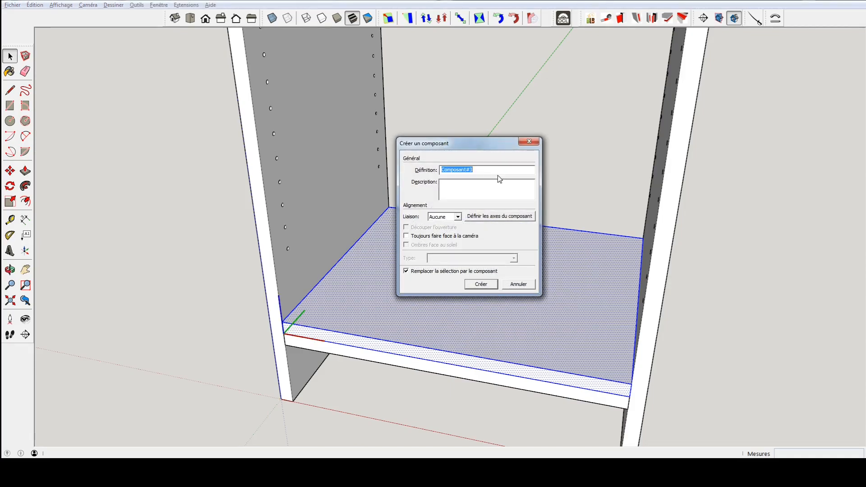
type("Eta")
left_click(482, 287)
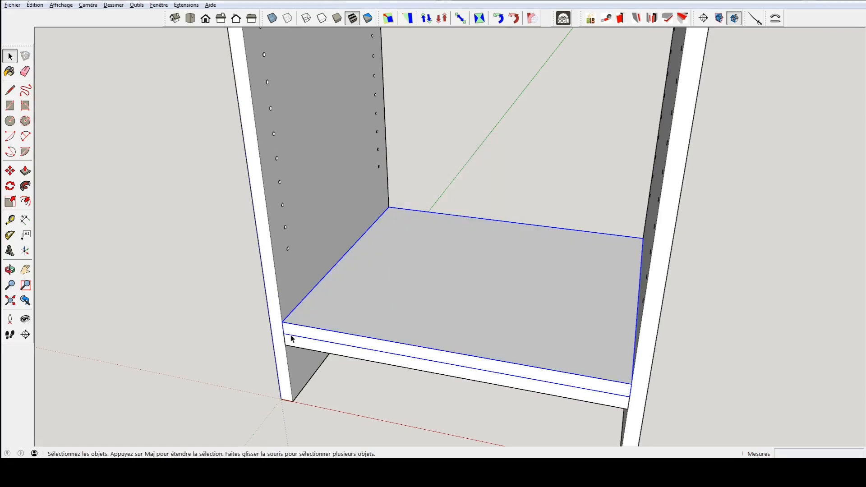
Check the shelf spacing in the reference image and move the new shelf up the blue axis by 273 mm.
key("alt+Tab")
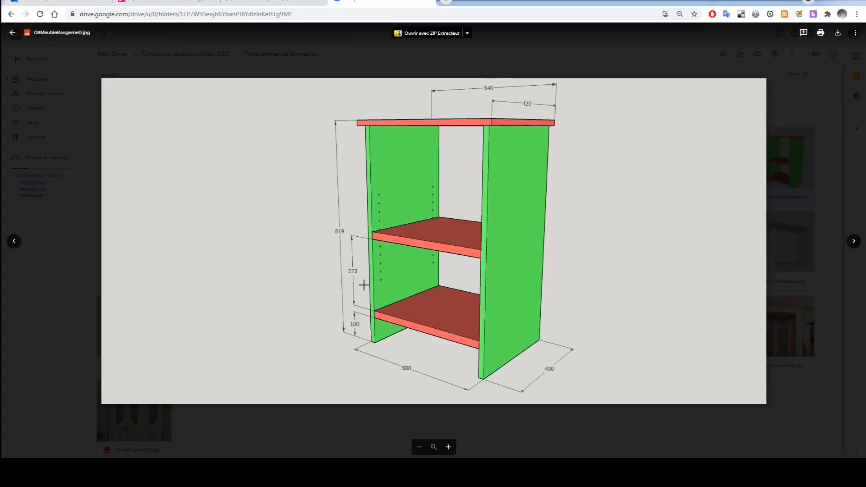
key("alt+Tab")
key("m")
left_click(284, 335)
key("ctrl")
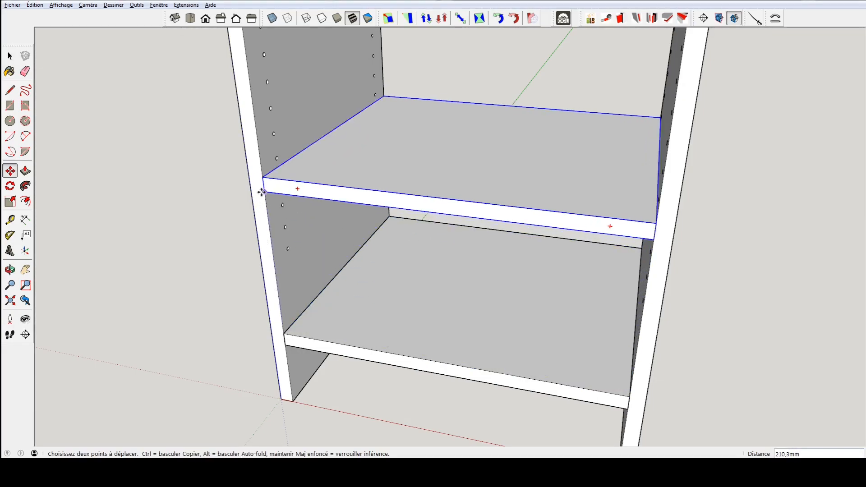
type("27")
key("Return")
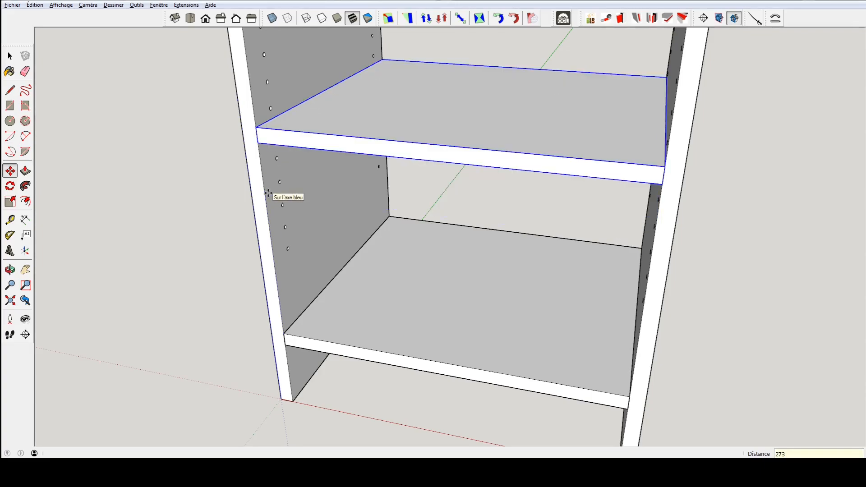
key("space")
Open the upper shelf for editing, hide the rest of the model and push its right end face in by 1 mm.
middle_click_drag(266, 188, 470, 220)
scroll(524, 221, "down", 4)
middle_click_drag(526, 223, 419, 265, "shift")
scroll(389, 256, "down", 4)
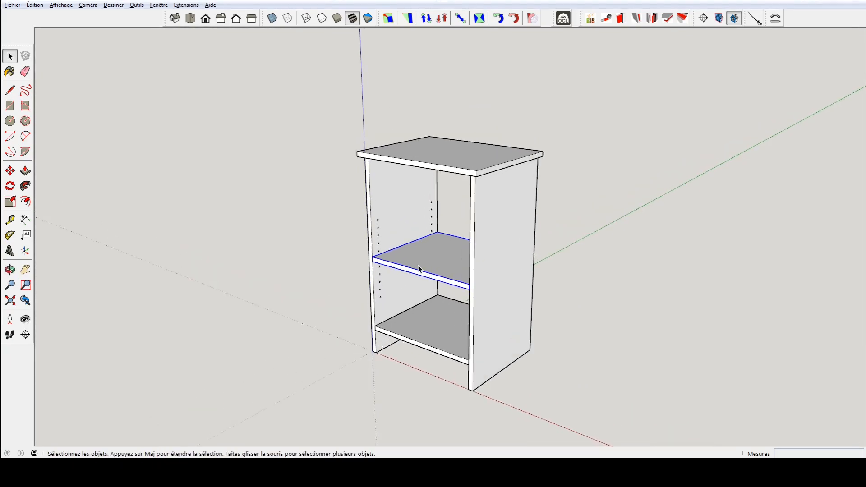
scroll(419, 267, "up", 3)
scroll(445, 281, "up", 3)
double_click(497, 288)
scroll(497, 285, "up", 3)
scroll(496, 282, "down", 2)
scroll(497, 282, "up", 2)
key("i")
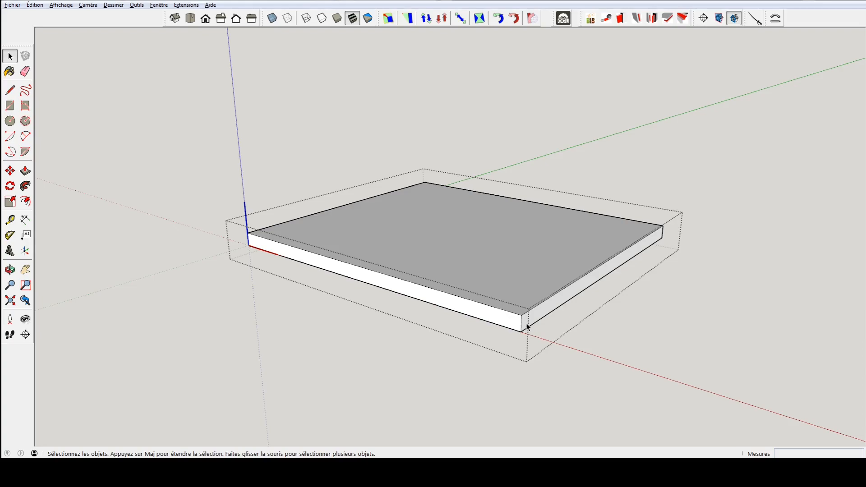
key("p")
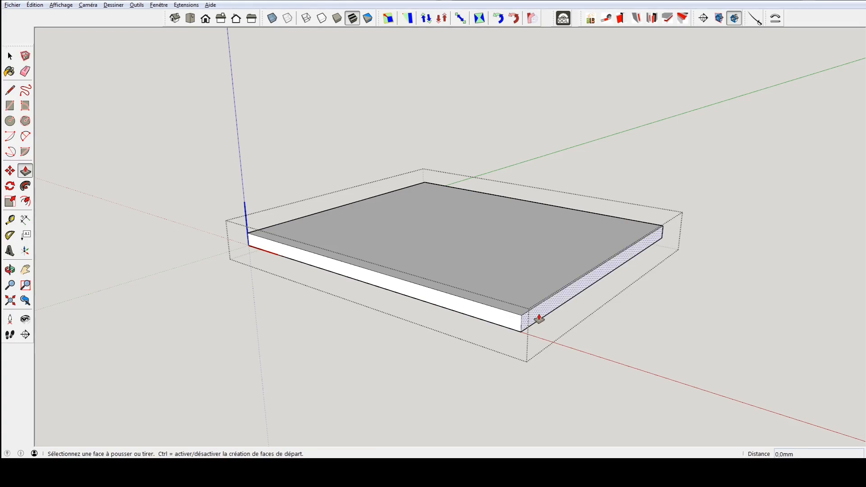
left_click(539, 319)
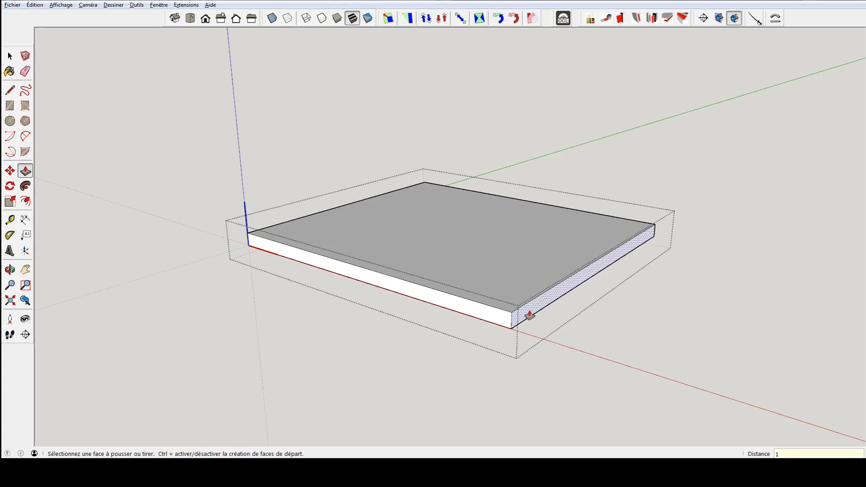
Push the upper shelf's left end face in by 1 mm and its front face in by 3 mm, then finish editing.
scroll(377, 310, "down", 3)
middle_click_drag(321, 283, 490, 290)
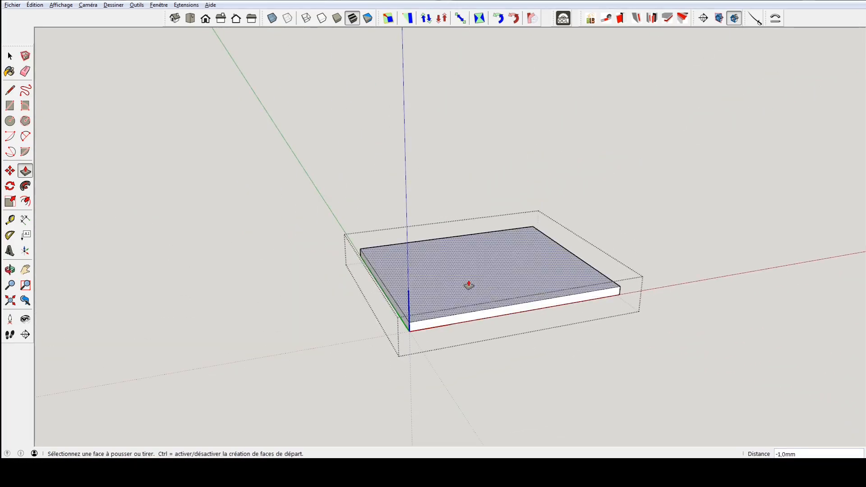
scroll(444, 291, "up", 4)
scroll(384, 316, "down", 2)
middle_click_drag(377, 329, 398, 348)
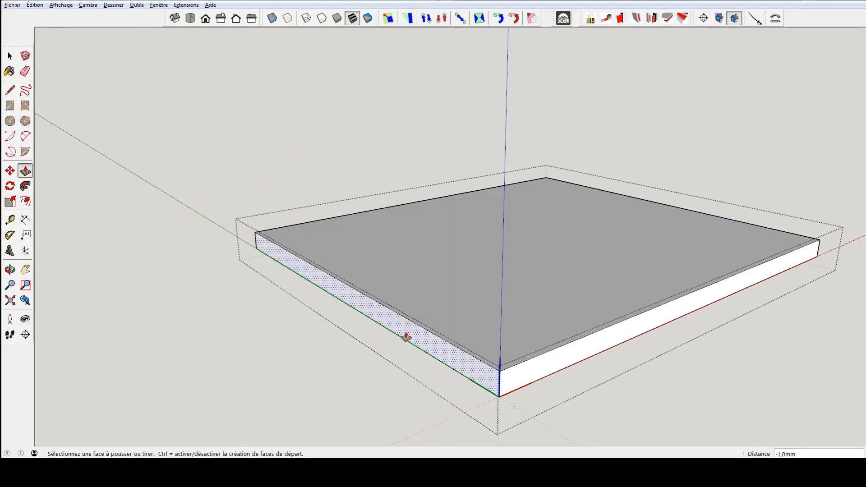
left_click(548, 361)
left_click(538, 358)
type("1")
key("Return")
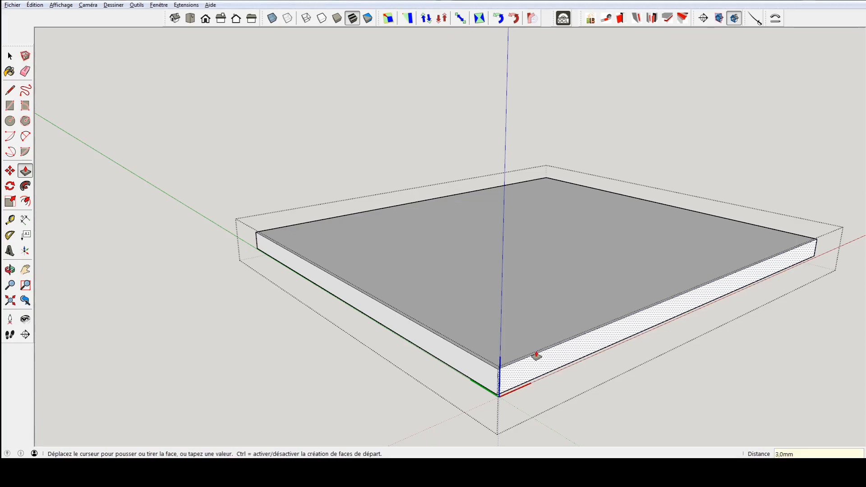
key("space")
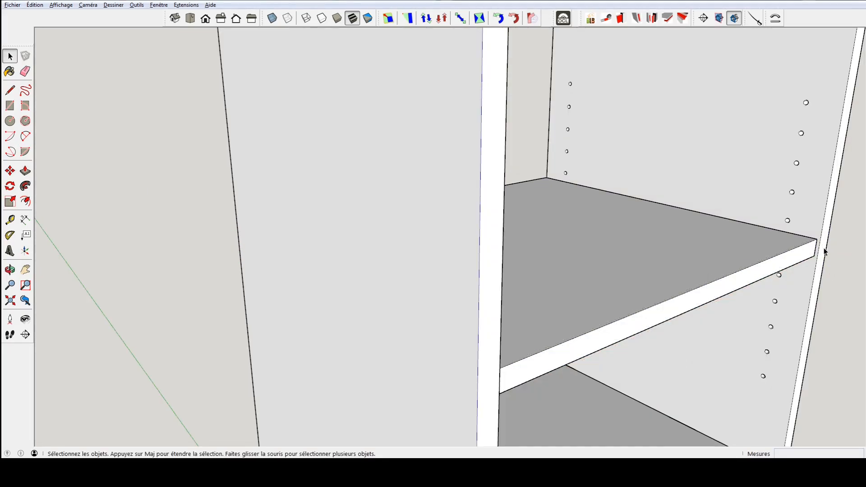
Start the Lamelle biscuit-joint tool, choose a biscuit size and accept the 8 mm face distance.
scroll(805, 287, "down", 4)
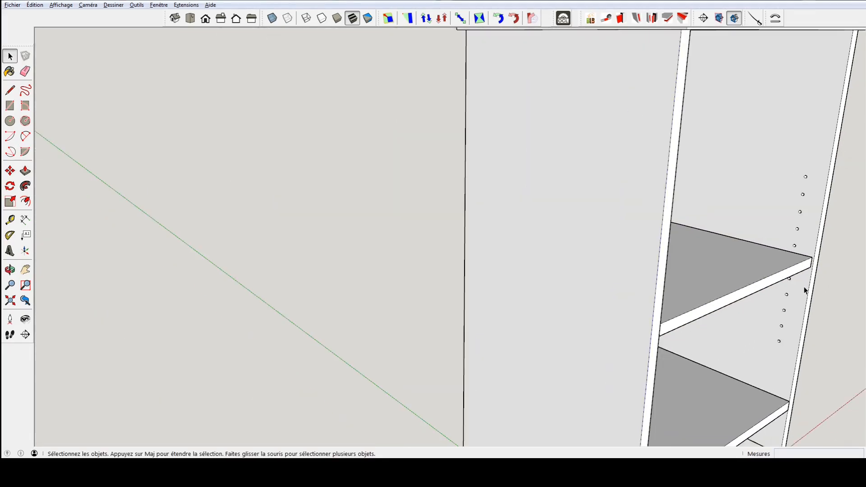
middle_click_drag(806, 287, 467, 256)
scroll(467, 256, "down", 4)
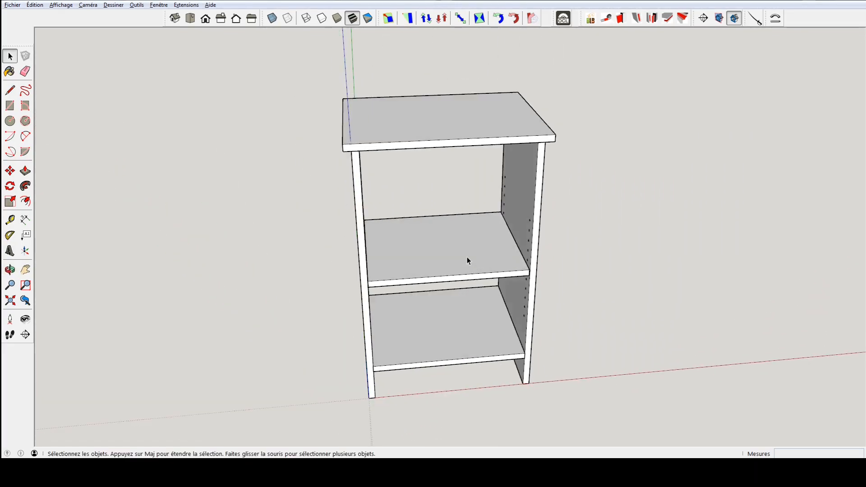
middle_click_drag(535, 254, 394, 143)
scroll(445, 169, "up", 7)
scroll(455, 178, "down", 3)
scroll(394, 143, "up", 3)
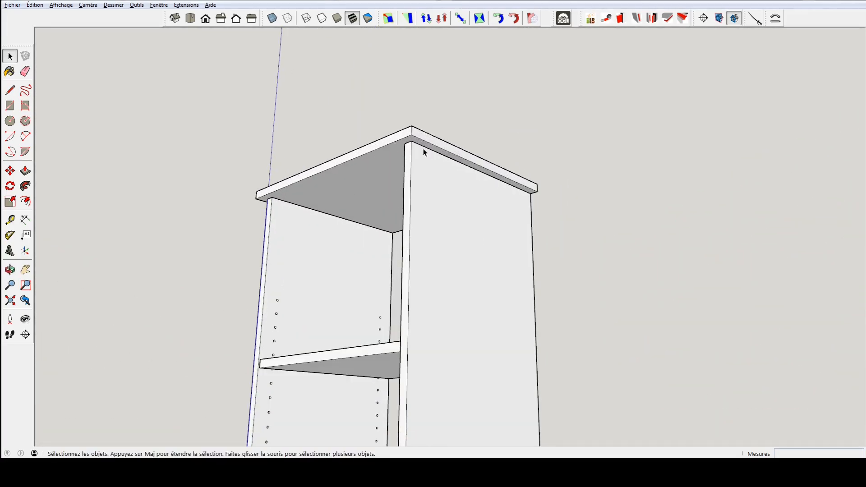
left_click(113, 6)
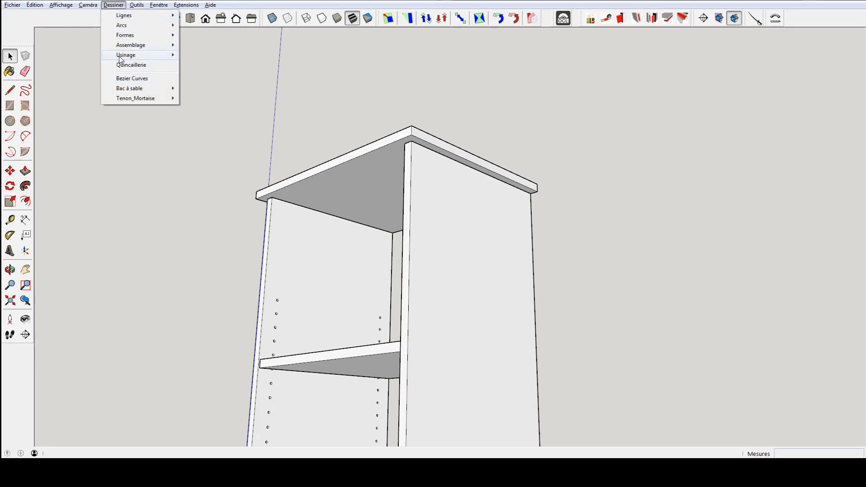
mouse_move(144, 45)
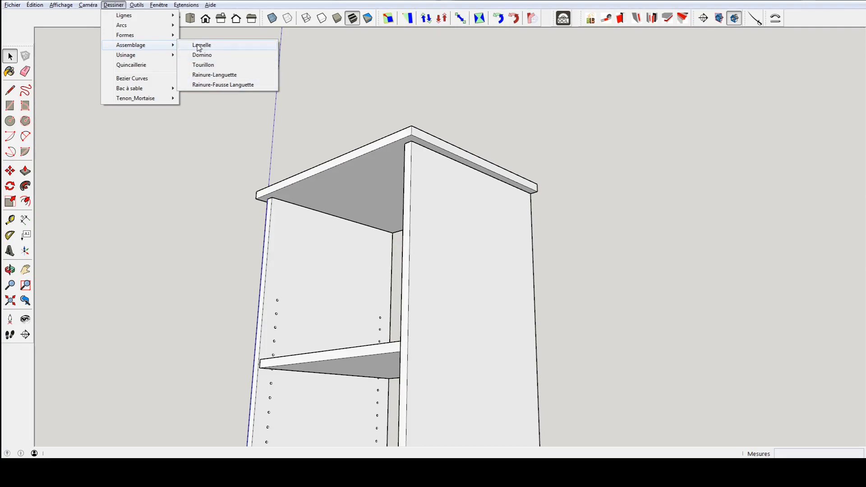
left_click(199, 46)
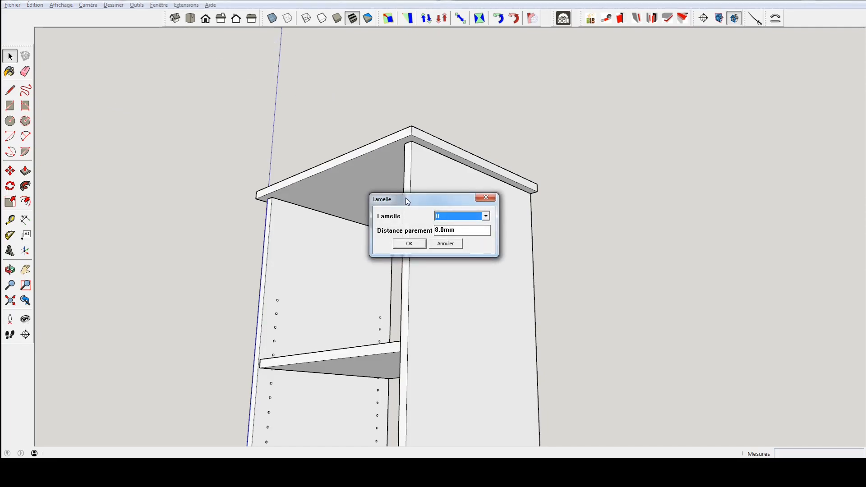
key("Down")
key("Down")
left_click(406, 245)
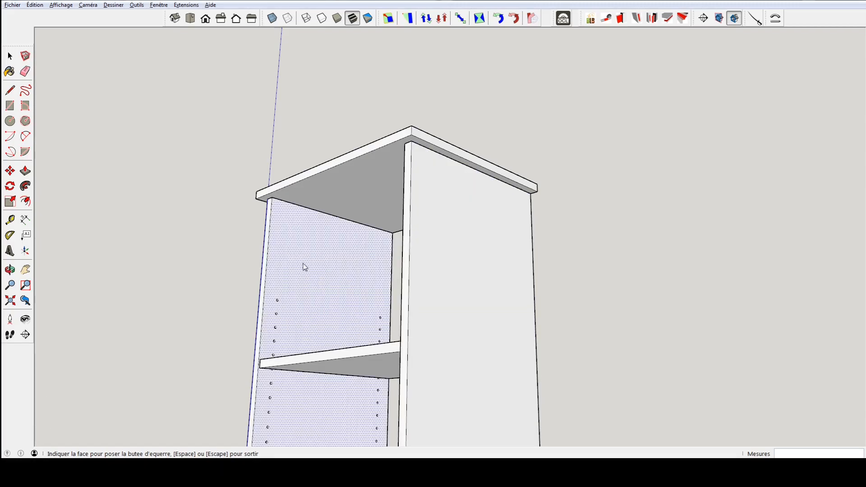
Try to place four biscuits along the right upright's top edge under the top panel, using X-ray display to check them.
left_click(445, 178)
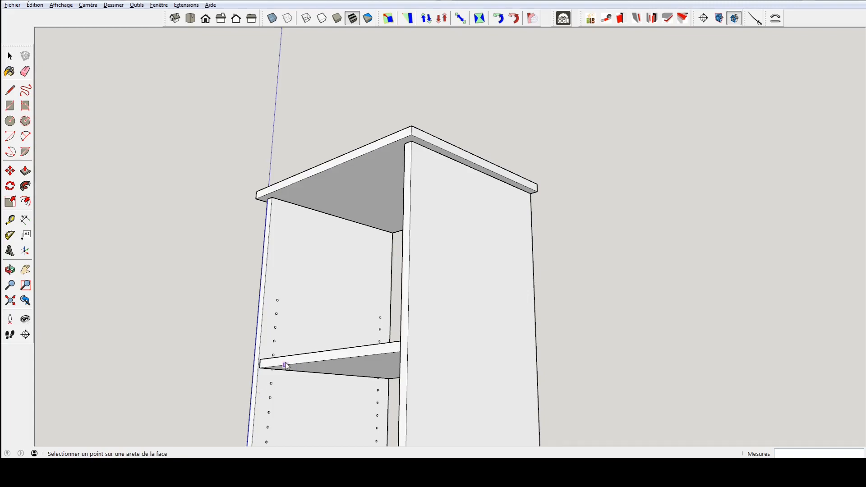
left_click(430, 152)
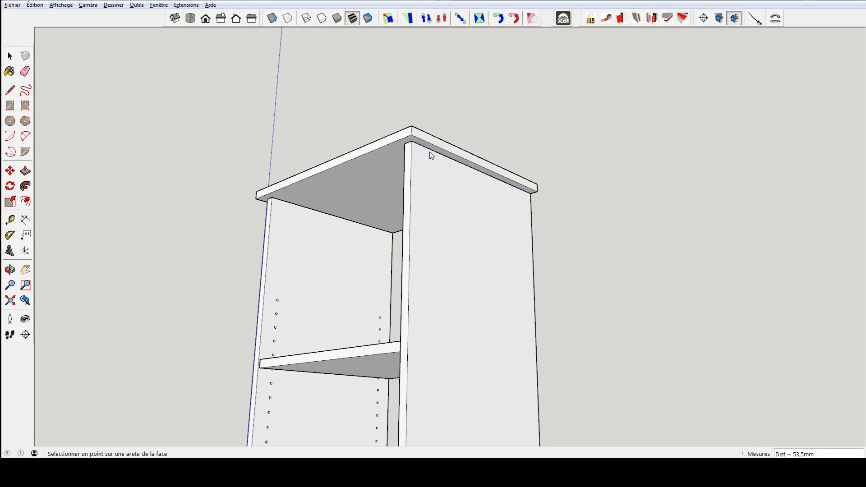
left_click(271, 19)
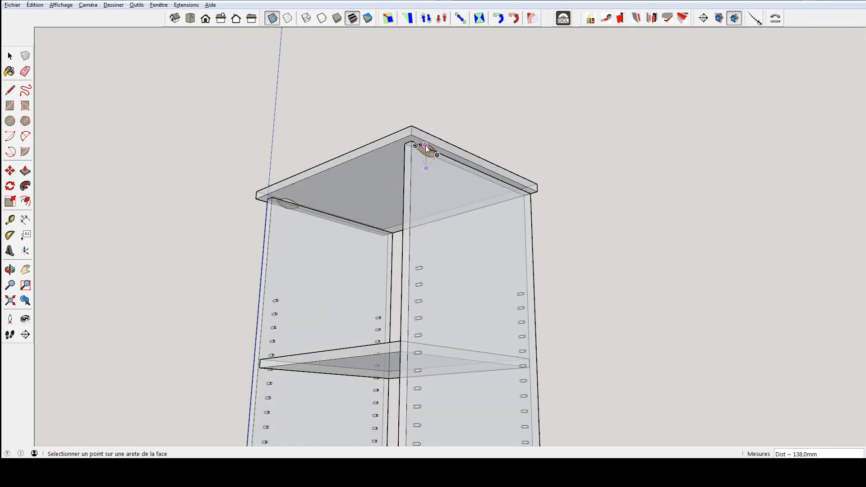
scroll(454, 161, "up", 3)
left_click(463, 162)
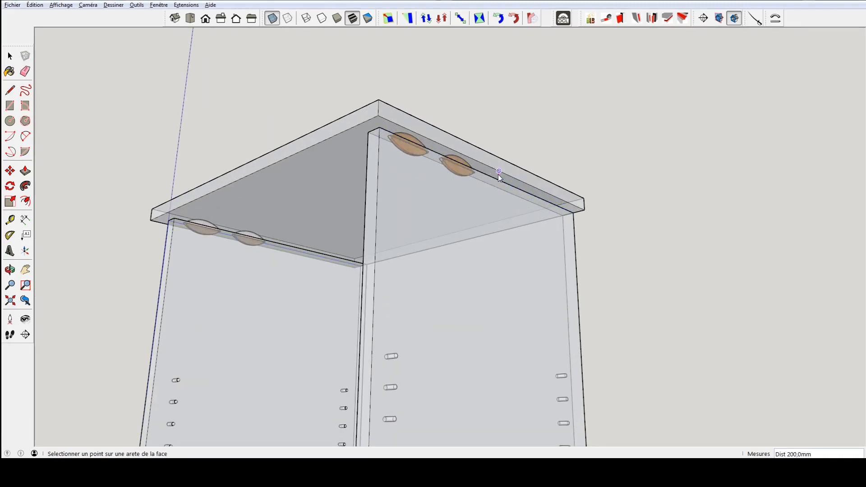
left_click(500, 181)
left_click(534, 193)
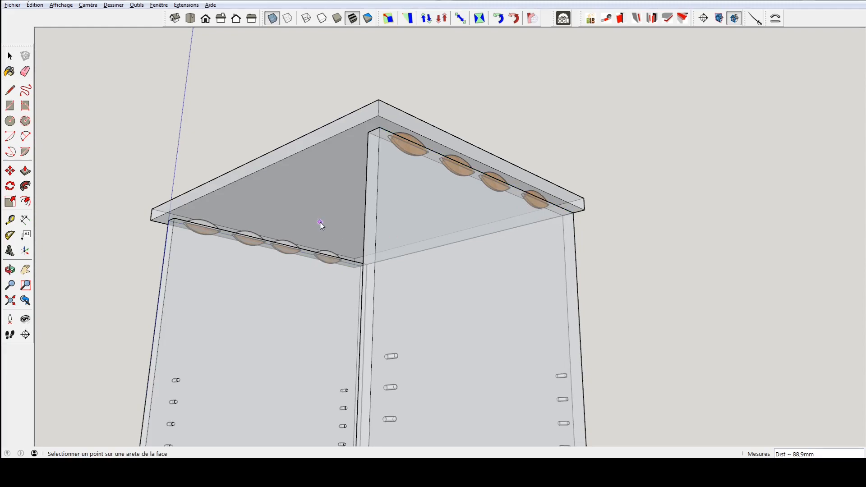
middle_click_drag(336, 226, 402, 195)
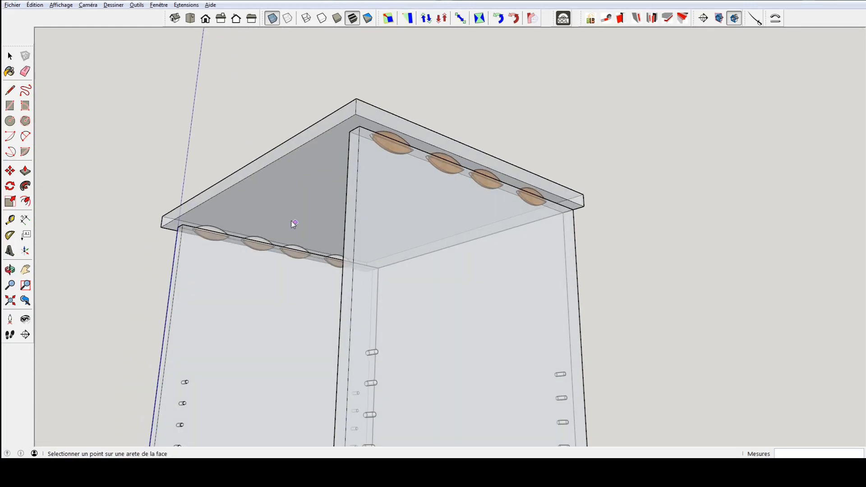
key("space")
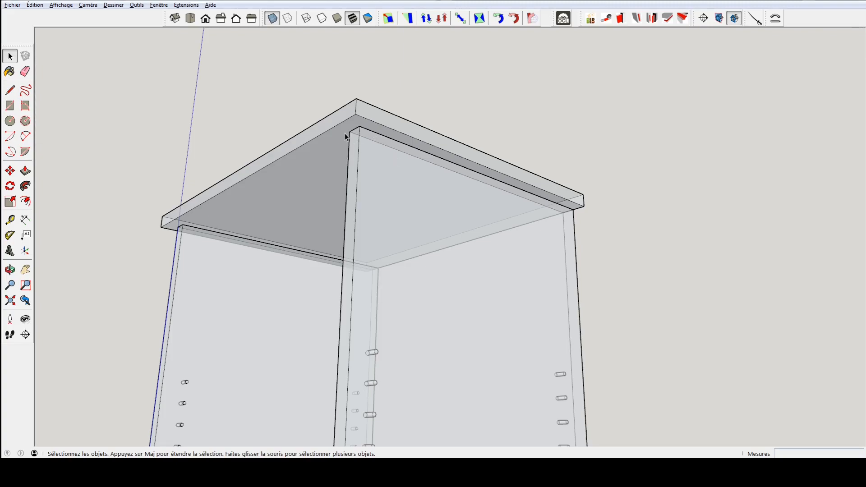
left_click(273, 19)
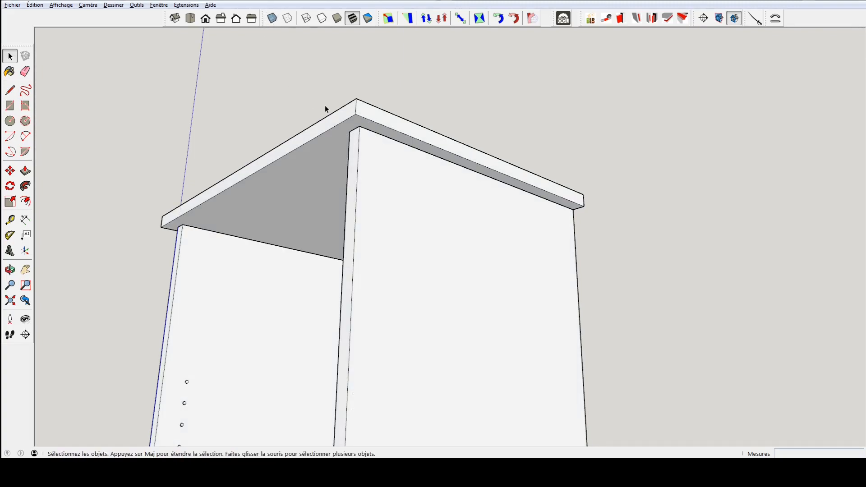
Start the Lamelle biscuit-joint tool with size 20 and an 8 mm face distance on the right upright's outer face.
left_click(115, 6)
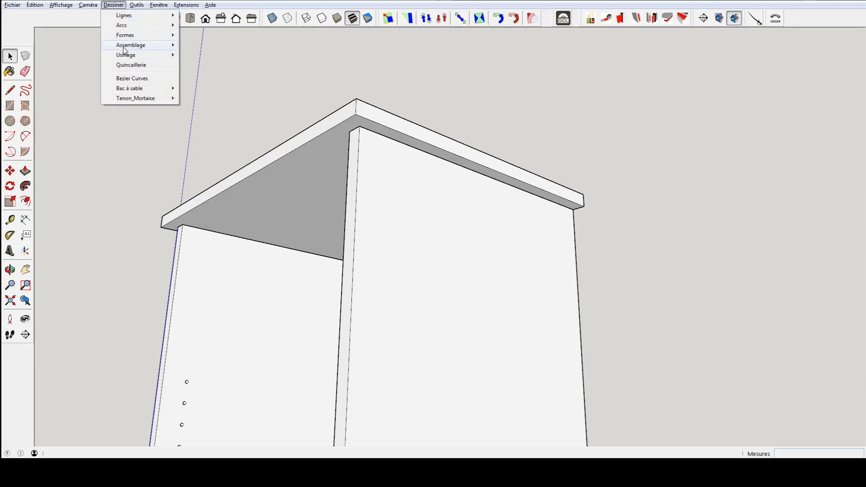
left_click(203, 45)
type("20")
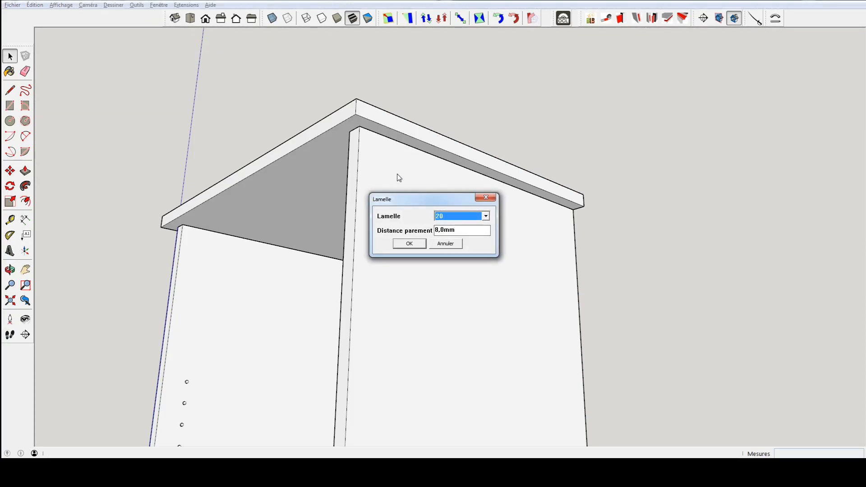
left_click(413, 245)
left_click(416, 235)
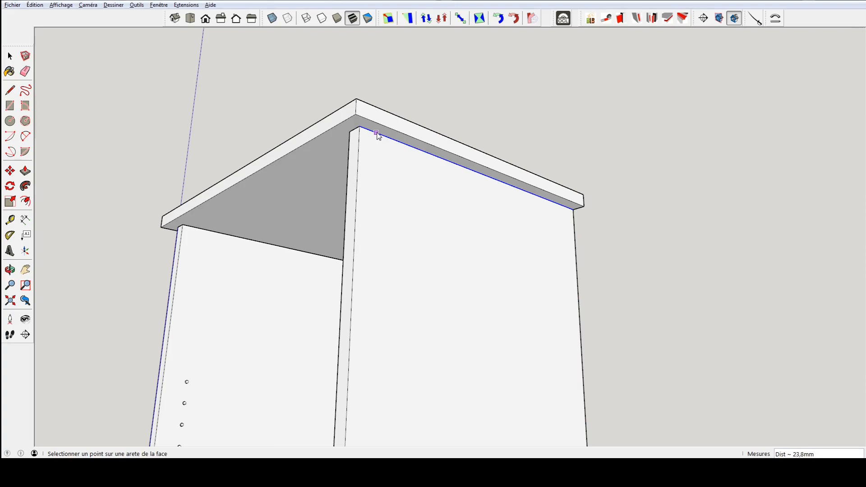
Place four biscuits along the right upright's top edge, the first 50 mm from the front, using X-ray display to check them.
left_click(272, 19)
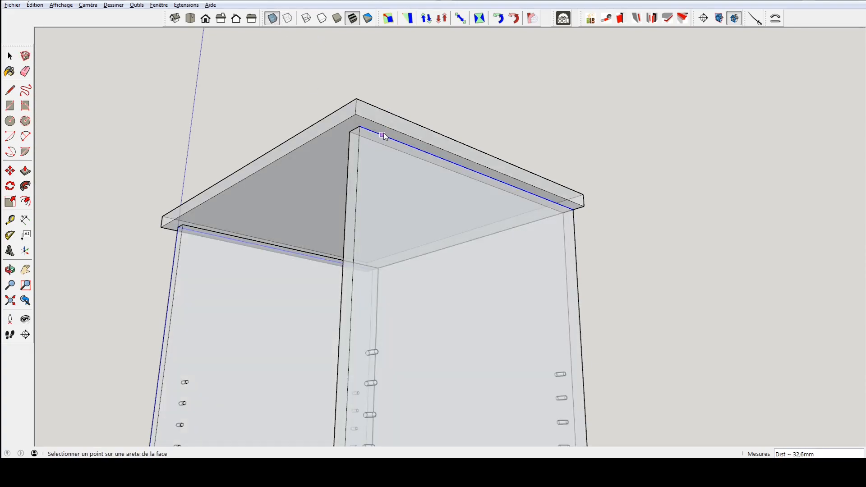
type("50")
key("Return")
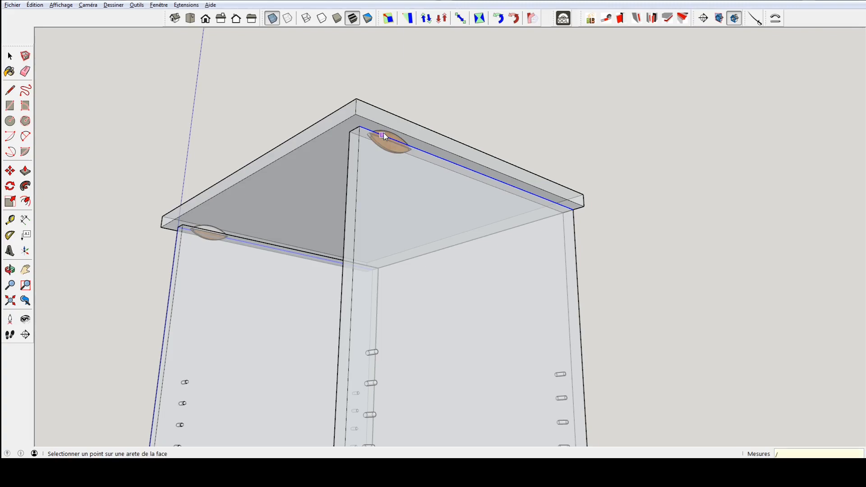
key("Return")
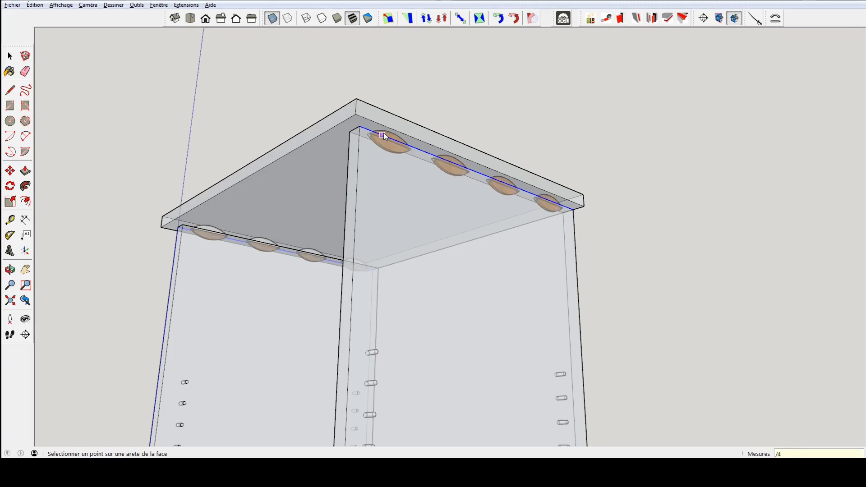
left_click(384, 133)
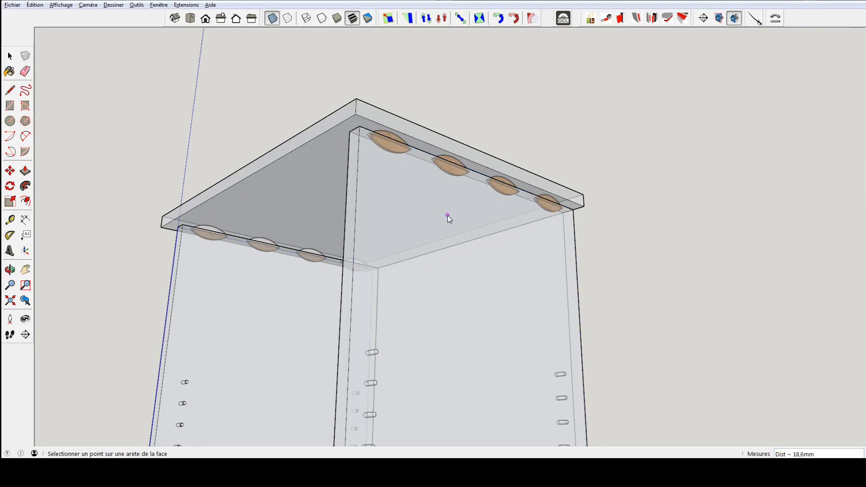
scroll(418, 205, "down", 6)
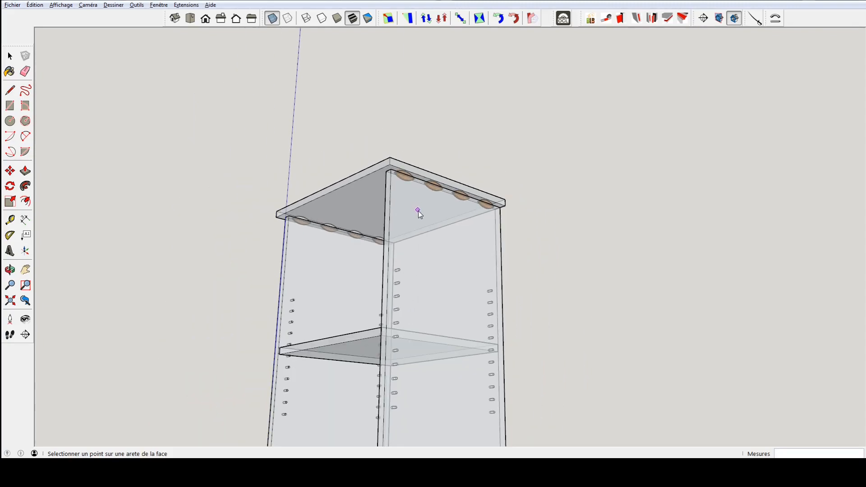
scroll(418, 206, "down", 2)
middle_click_drag(423, 236, 412, 215, "shift")
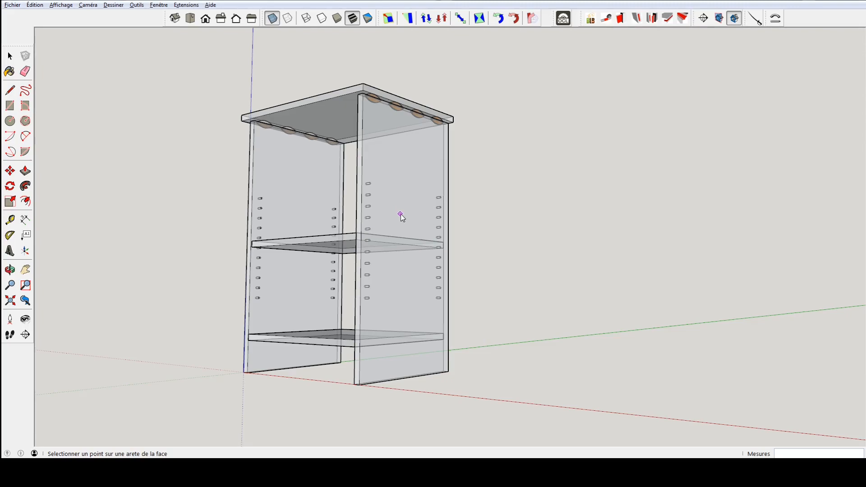
left_click(275, 20)
Place four biscuits between the lower shelf's right end and the upright, starting 50 mm from the front, and check them in X-ray display.
middle_click_drag(354, 184, 510, 245)
middle_click_drag(428, 233, 445, 182, "shift")
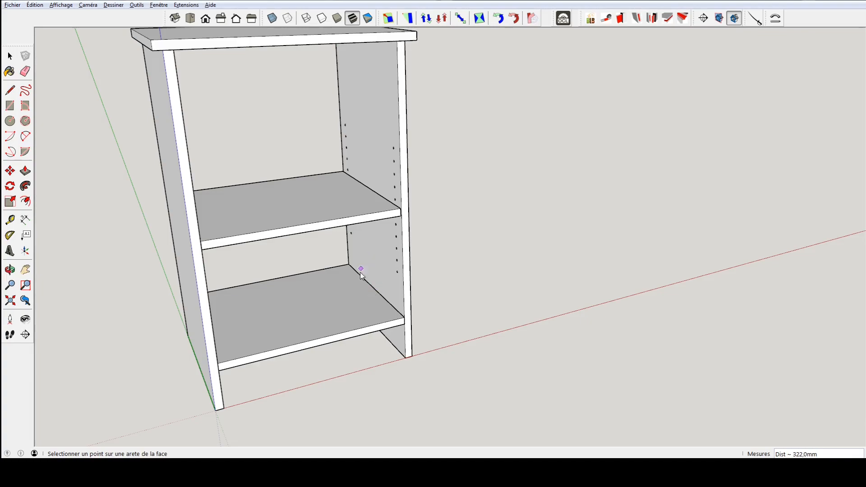
left_click(337, 312)
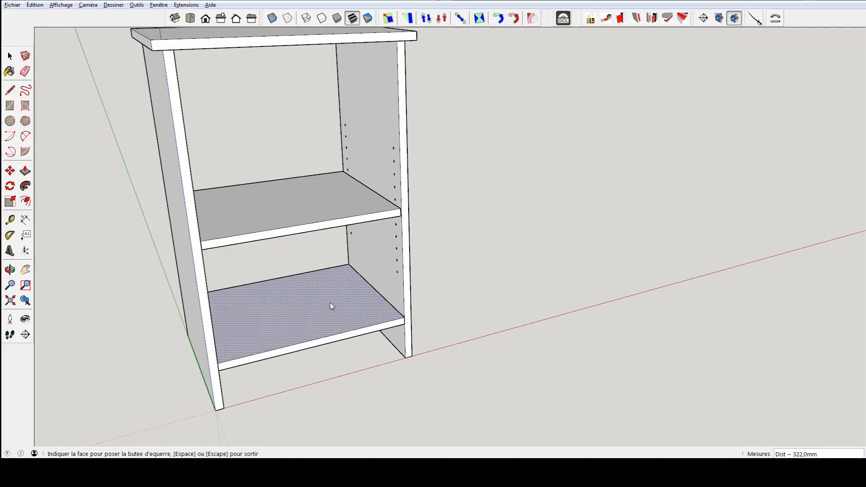
scroll(331, 304, "up", 3)
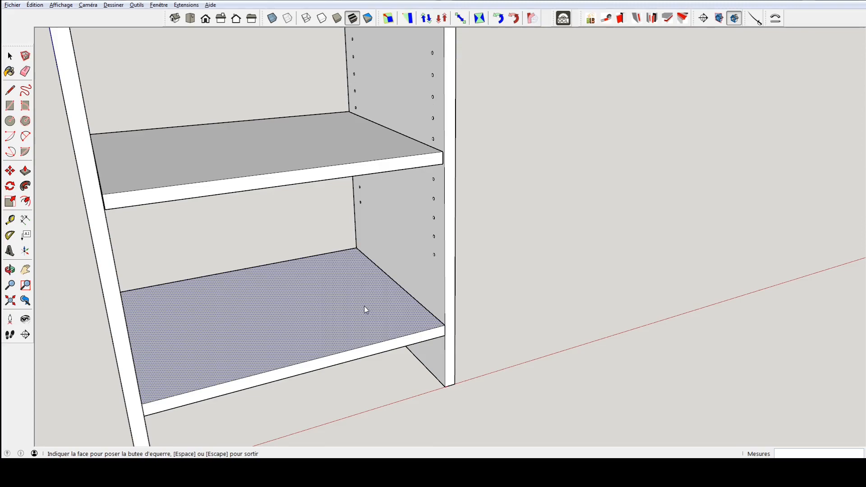
left_click(373, 298)
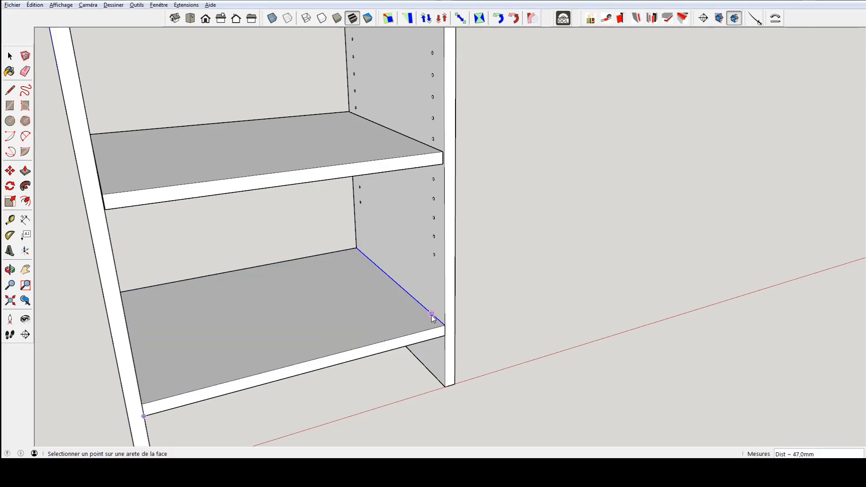
type("50")
key("Return")
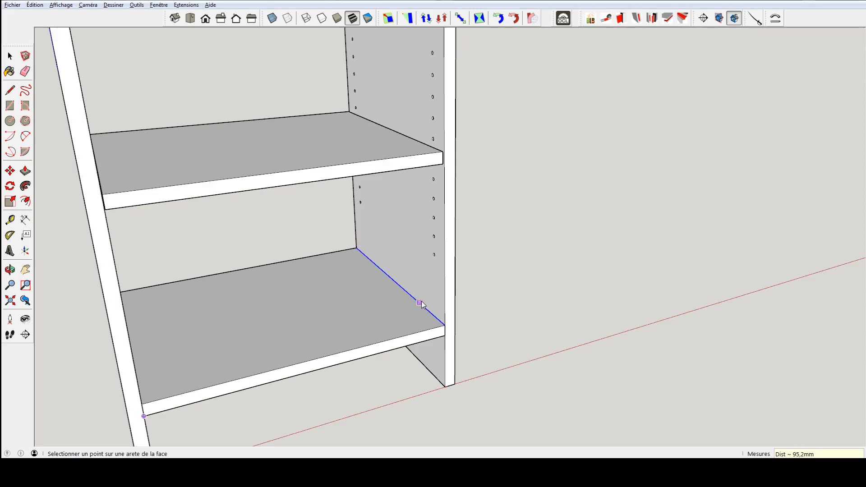
left_click(267, 18)
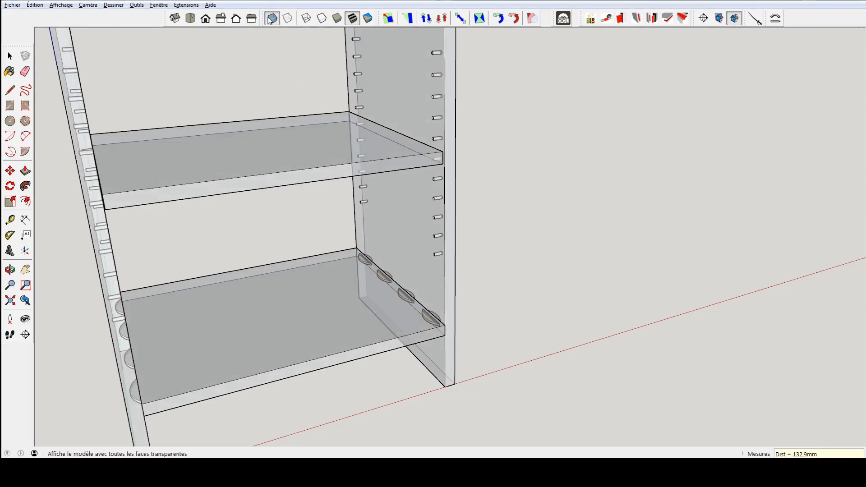
left_click(267, 18)
Place four biscuits between the lower shelf's left end and the left upright, check them in X-ray display and leave the biscuit tool.
middle_click_drag(365, 258, 193, 258)
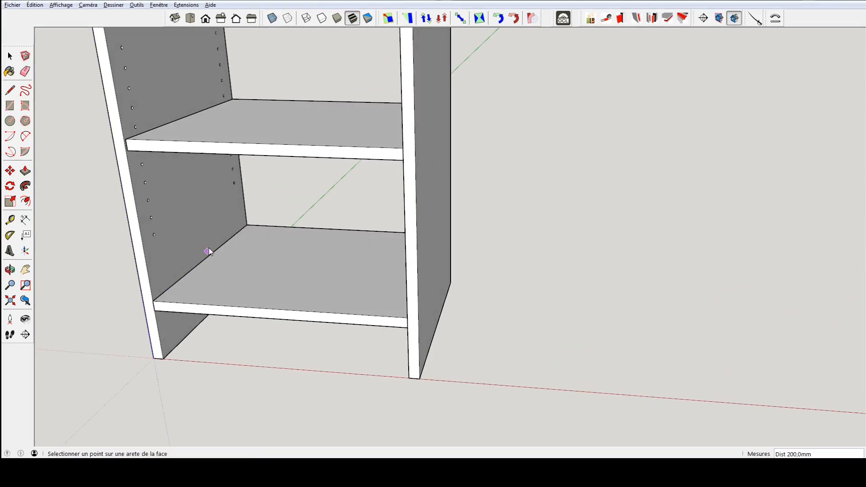
left_click(238, 259)
middle_click_drag(336, 269, 282, 273)
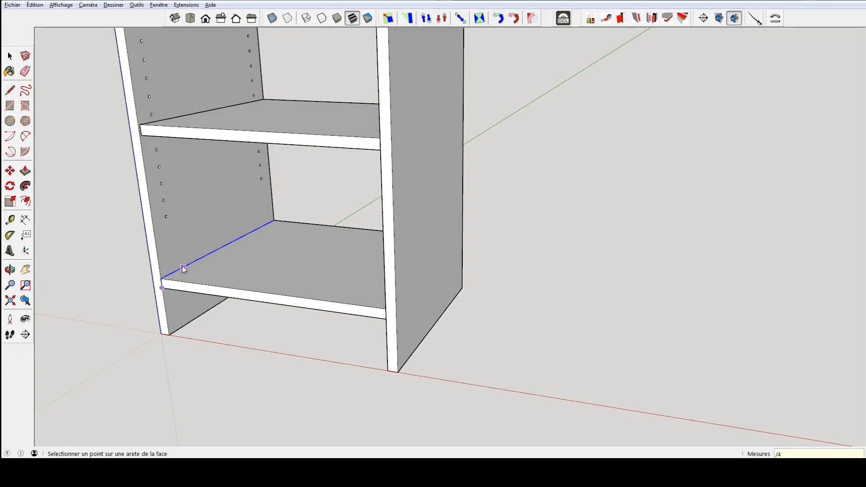
left_click(273, 18)
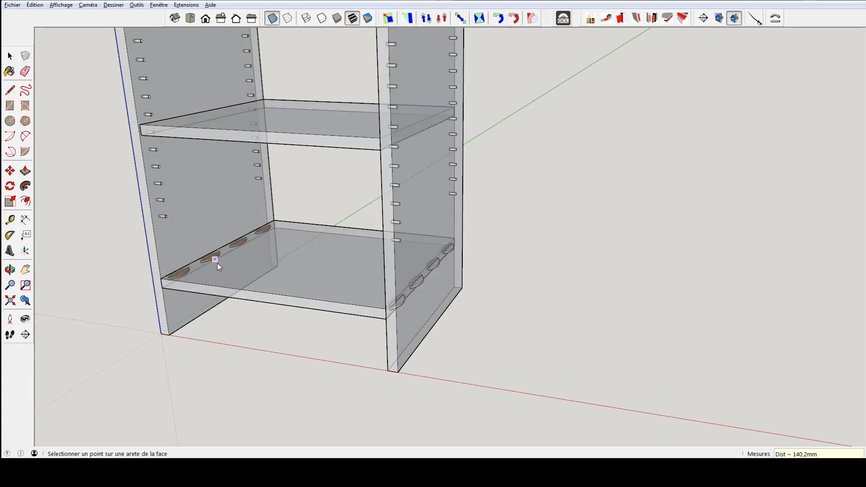
scroll(249, 274, "down", 3)
mouse_move(250, 274)
middle_mouse_down()
mouse_move(265, 310)
mouse_move(316, 332)
mouse_move(441, 249)
mouse_move(548, 297)
mouse_move(481, 314)
mouse_move(273, 310)
mouse_move(351, 305)
middle_mouse_up()
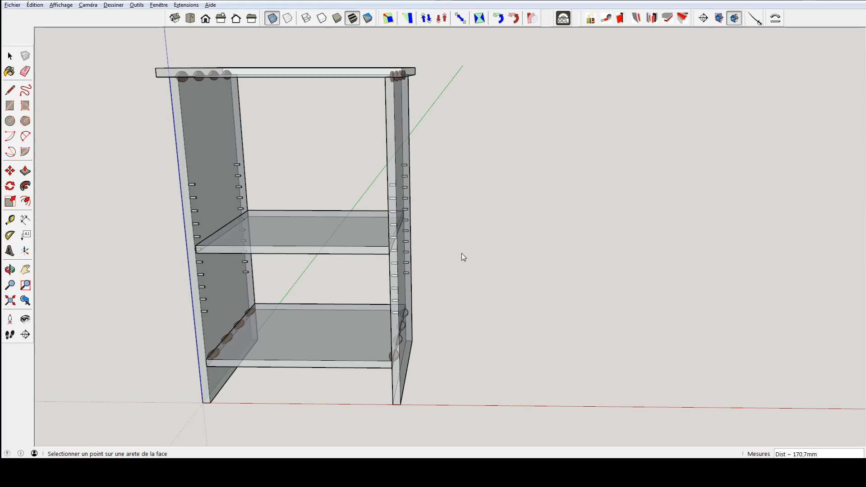
key("space")
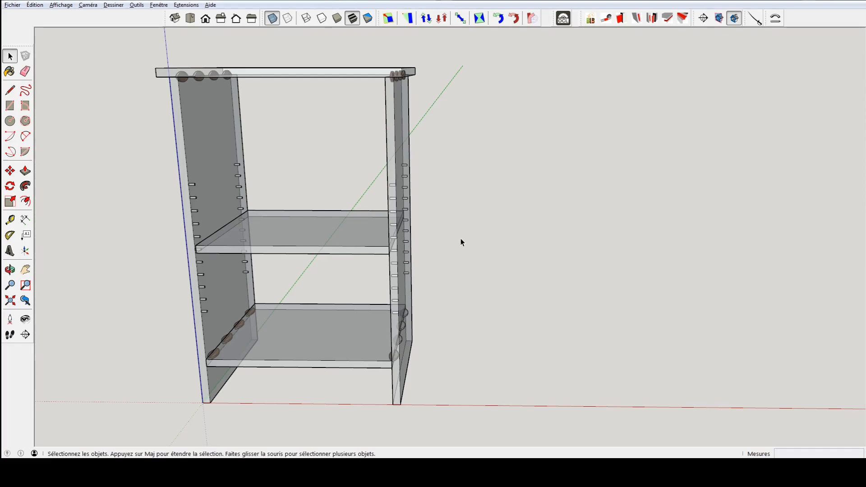
Open the top panel to examine its biscuit slots, turn off X-ray display and close the panel.
middle_click_drag(453, 246, 538, 234)
middle_click_drag(308, 127, 313, 93)
left_click(302, 93)
double_click(301, 93)
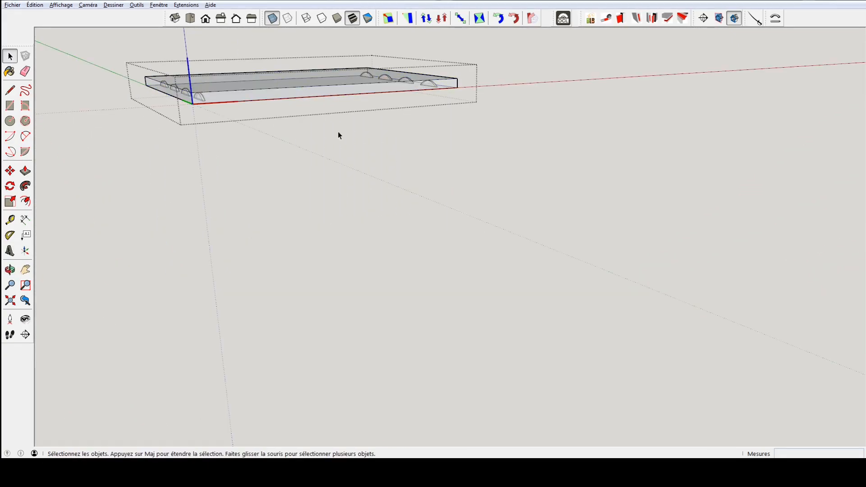
left_click(272, 18)
middle_click_drag(273, 42, 375, 144)
left_click(300, 185)
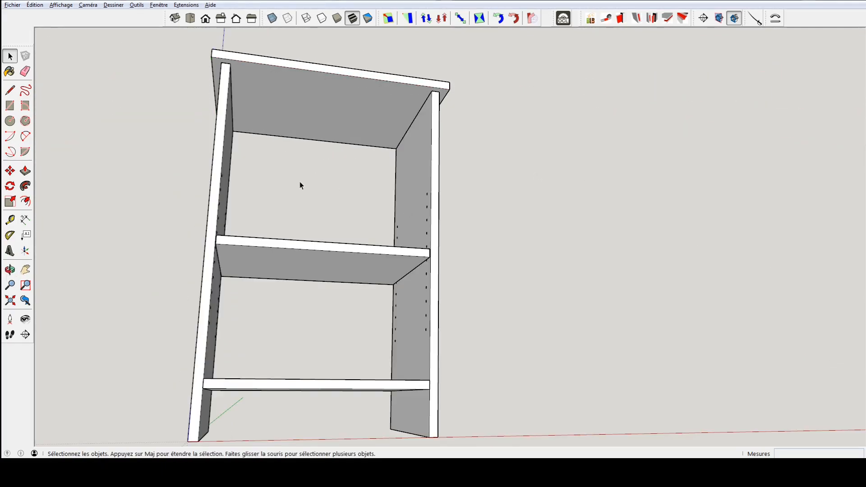
Open the right upright to examine its slots for the lower shelf's biscuits, and close it.
left_click(424, 162)
double_click(436, 158)
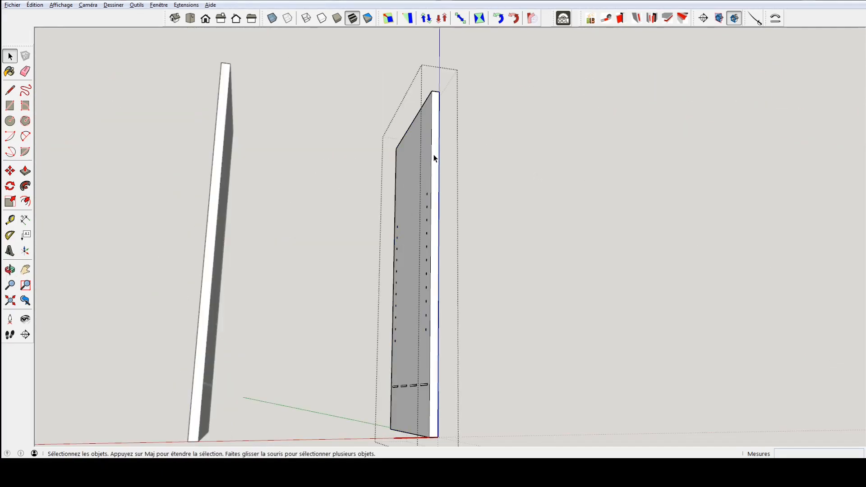
middle_click_drag(446, 364, 388, 278)
left_click(498, 293)
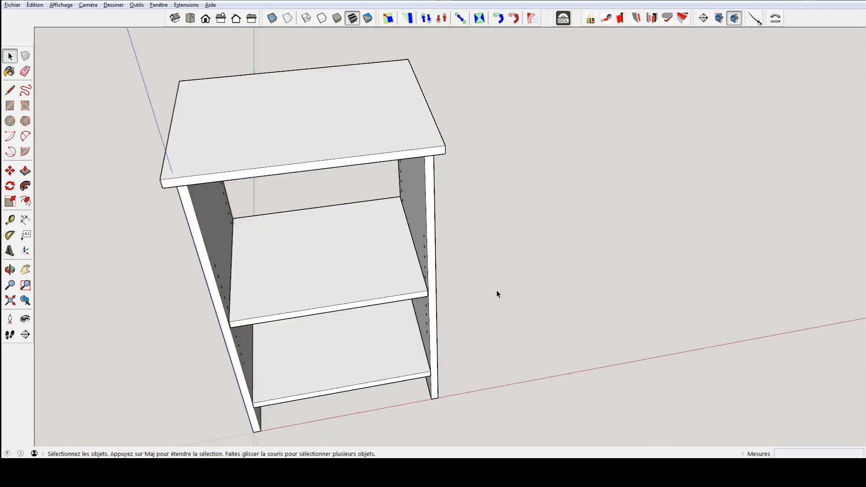
Open the lower shelf to examine the biscuit slots in its ends, close it and review the whole unit.
middle_click_drag(351, 335, 294, 314)
left_click(314, 348)
double_click(335, 347)
left_click(335, 346)
middle_click_drag(416, 310, 500, 307)
key("space")
left_click(554, 280)
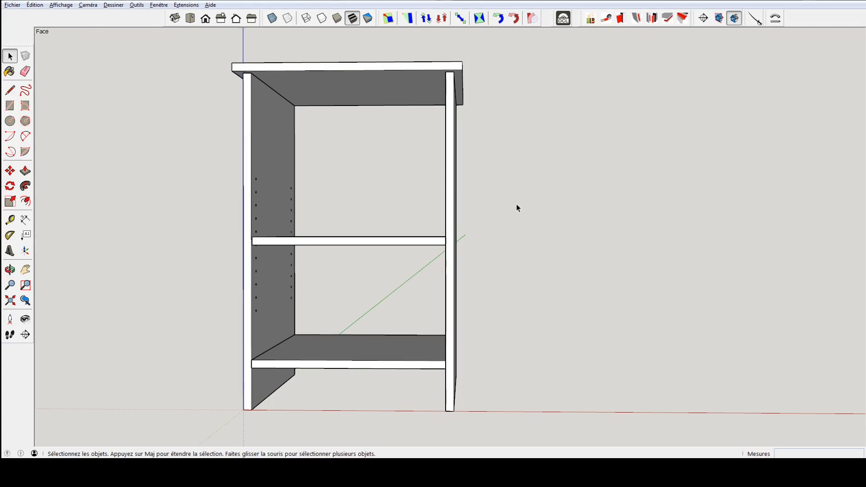
middle_click_drag(468, 205, 304, 201)
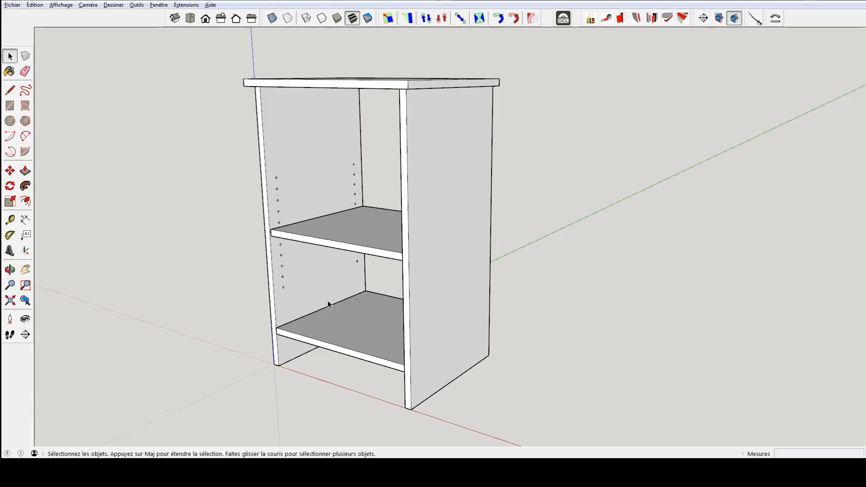
Open the OpenCutList materials, rename the Hetre material as lamelle and close the extension window.
left_click(564, 19)
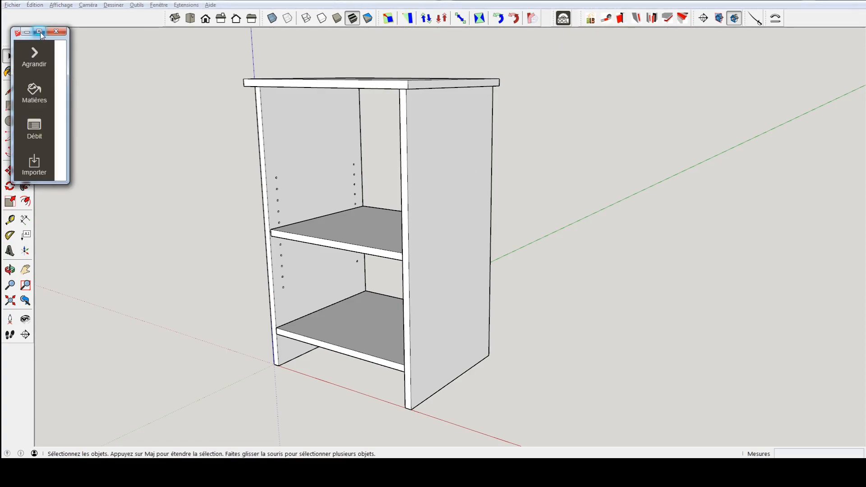
left_click(34, 54)
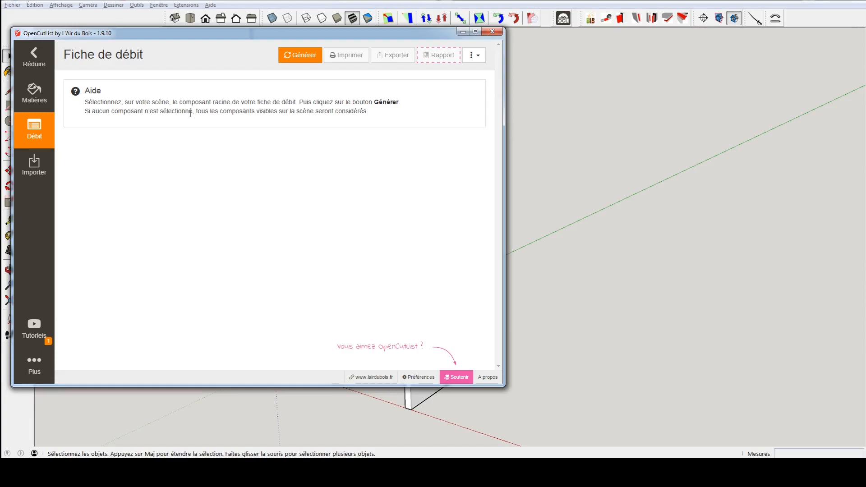
left_click(28, 90)
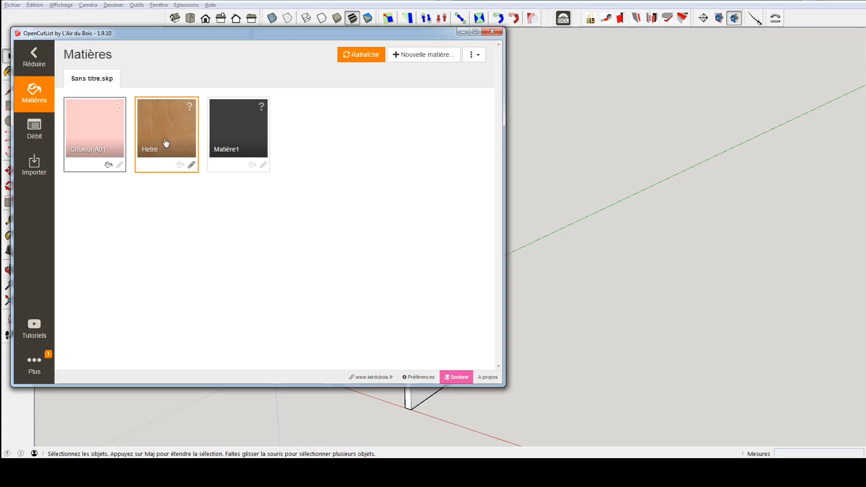
left_click(192, 166)
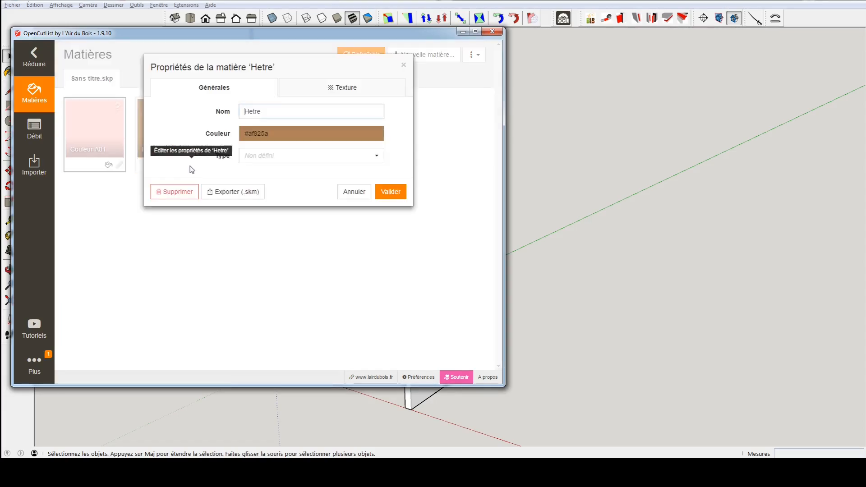
left_click_drag(279, 109, 229, 109)
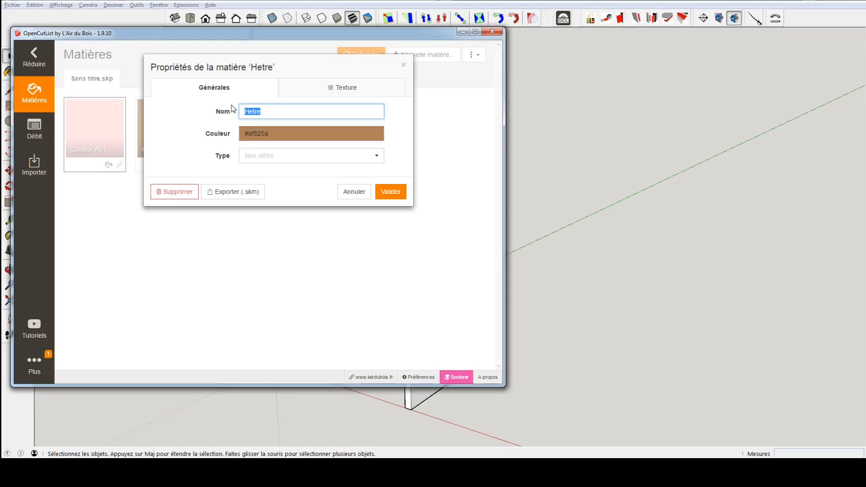
type("lamelle")
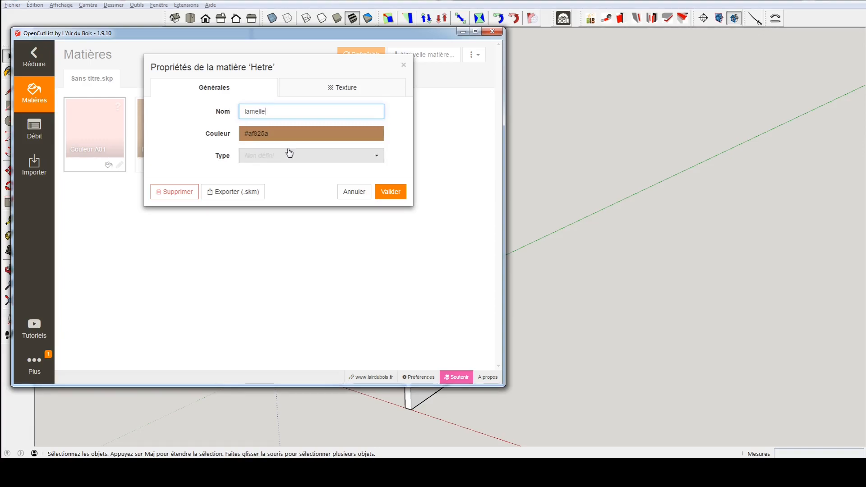
left_click(391, 192)
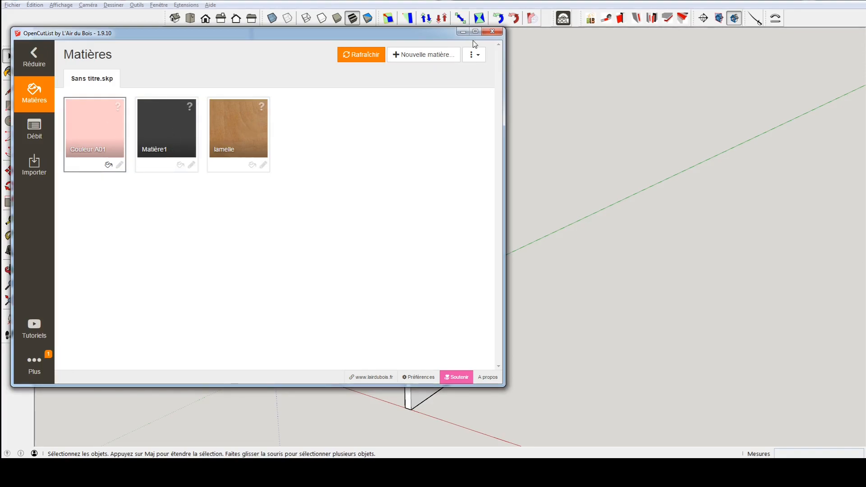
left_click(493, 31)
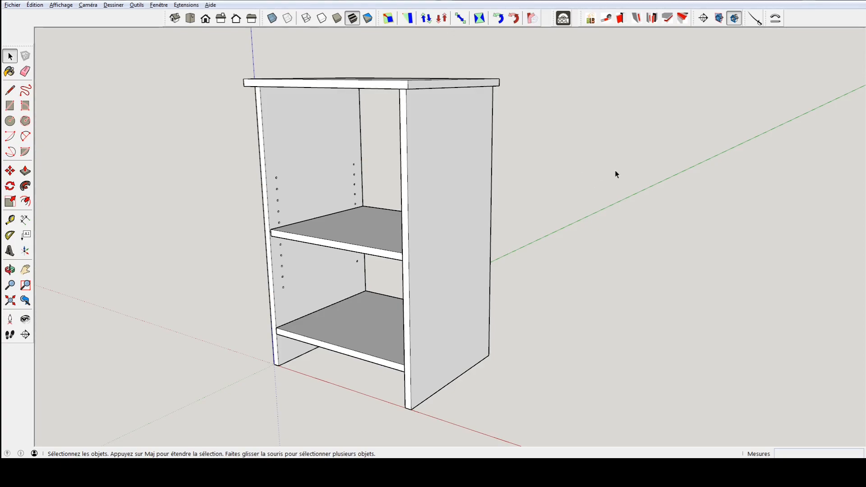
Save the model, and paint both uprights, both shelves and the top with Couleur A01 from the Couleurs collection.
key("ctrl+s")
key("b")
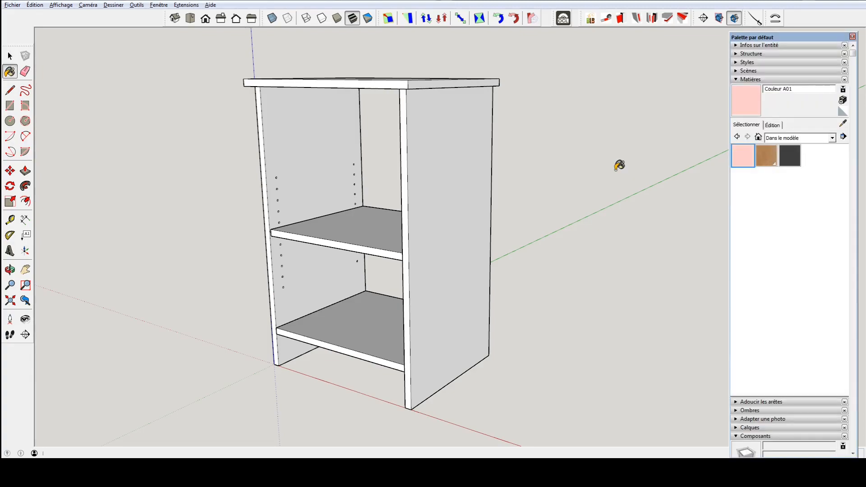
left_click(786, 139)
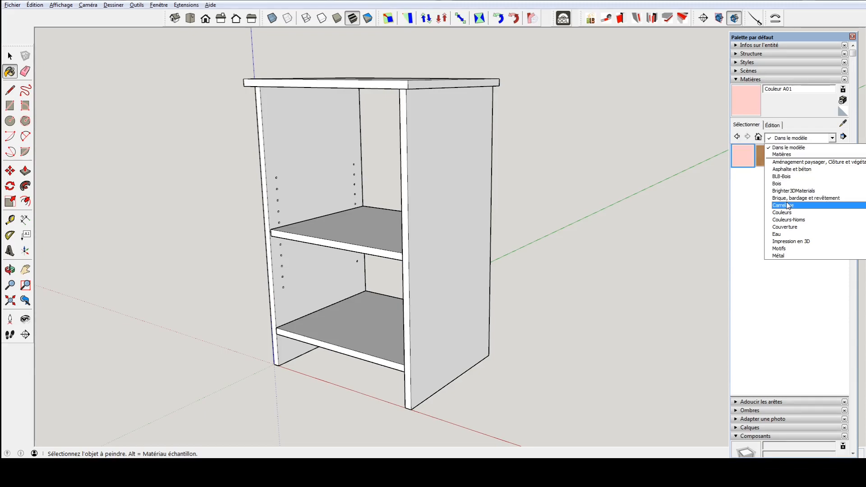
left_click(787, 213)
left_click(742, 158)
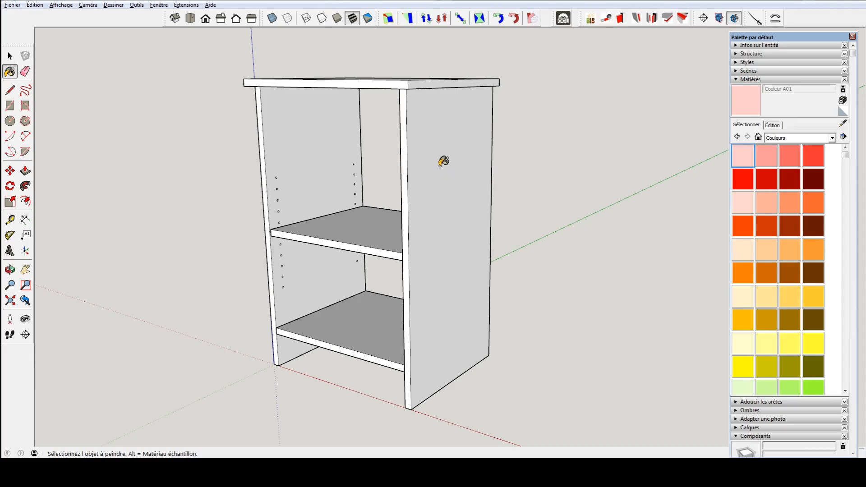
left_click(436, 195)
left_click(324, 167)
left_click(342, 211)
left_click(349, 309)
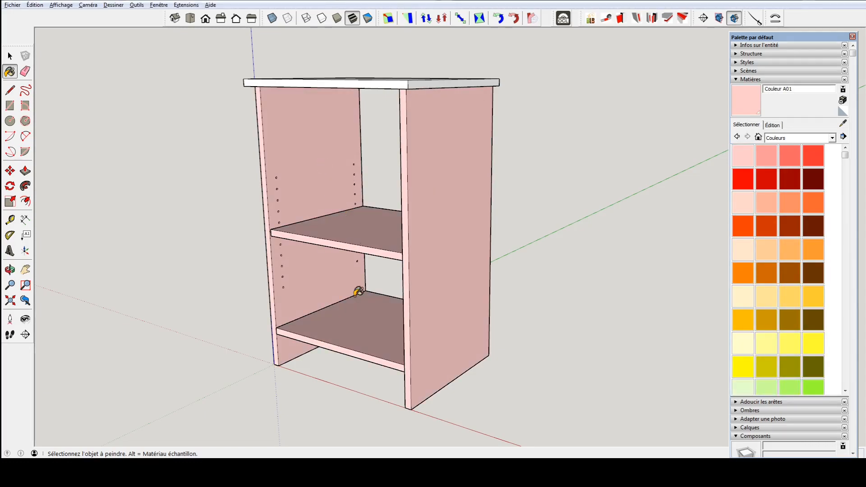
left_click(364, 77)
mouse_move(503, 189)
middle_mouse_down()
mouse_move(663, 296)
mouse_move(442, 434)
mouse_move(366, 245)
mouse_move(402, 207)
mouse_move(495, 166)
mouse_move(638, 201)
mouse_move(417, 209)
mouse_move(410, 197)
middle_mouse_up()
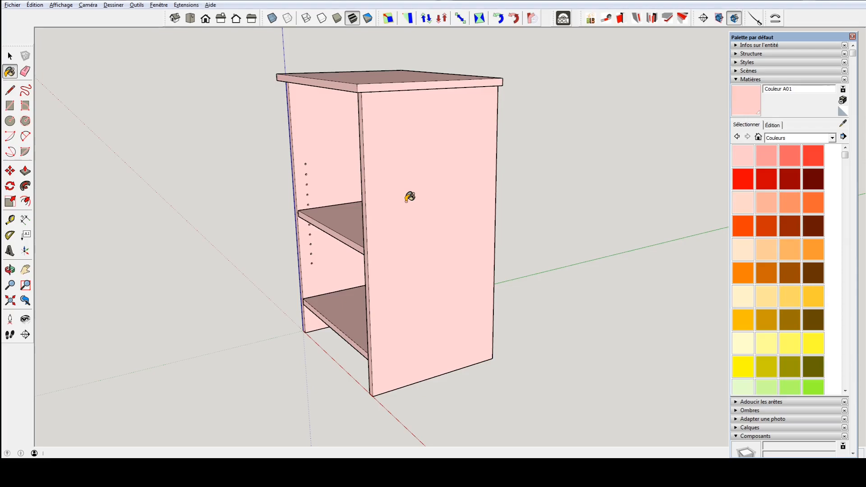
mouse_move(409, 197)
middle_mouse_down()
mouse_move(402, 142)
mouse_move(499, 149)
mouse_move(454, 142)
middle_mouse_up()
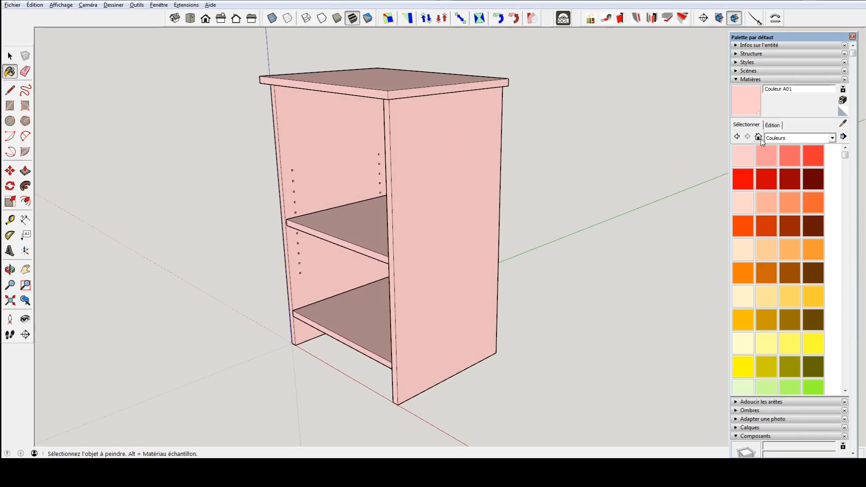
Try Carrelage materials on the uprights: hexagonal mosaic tile on the right one and light slate tile on the left one.
left_click(759, 138)
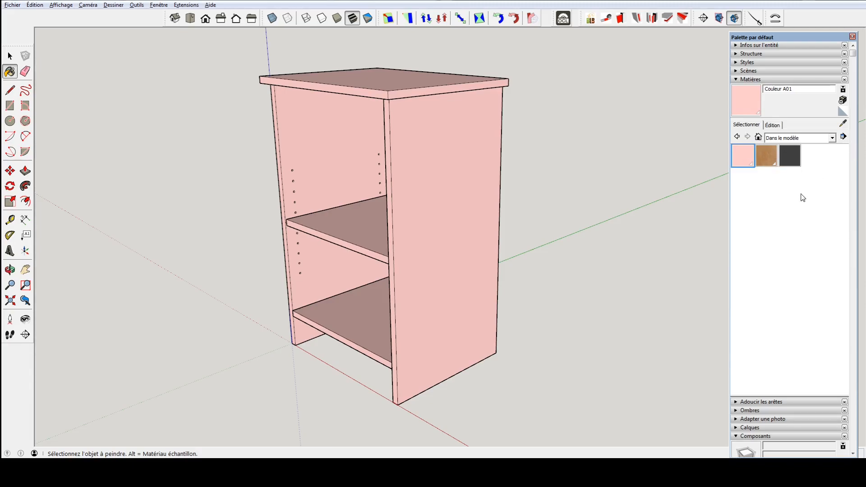
left_click(796, 137)
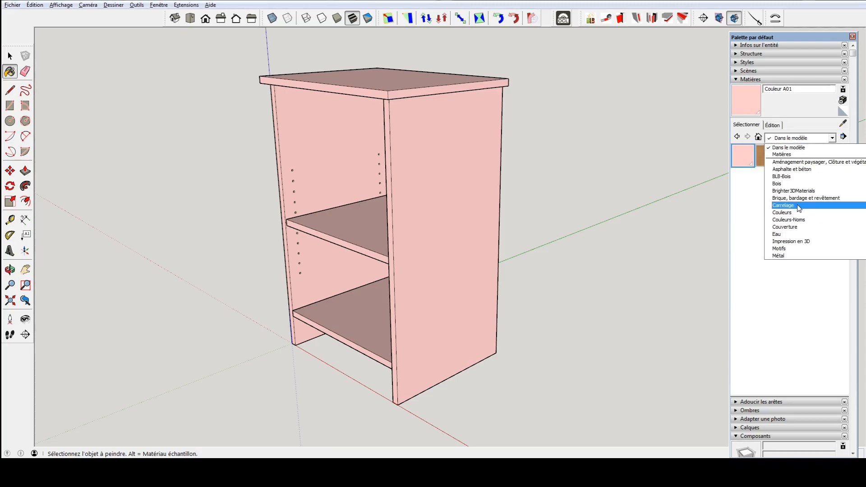
left_click(785, 205)
left_click(748, 204)
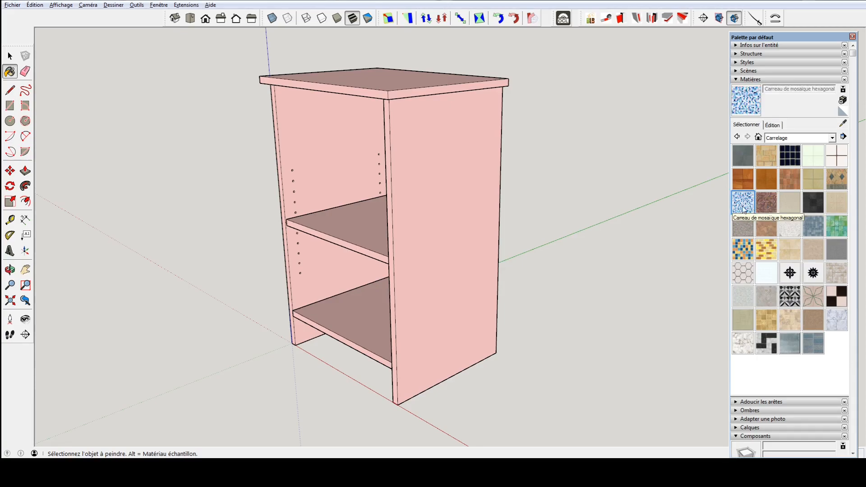
left_click(494, 204)
left_click(814, 202)
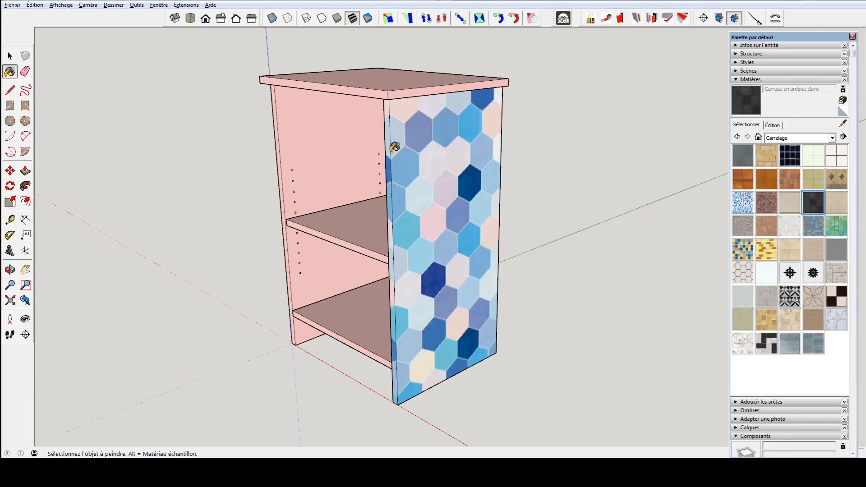
left_click(357, 156)
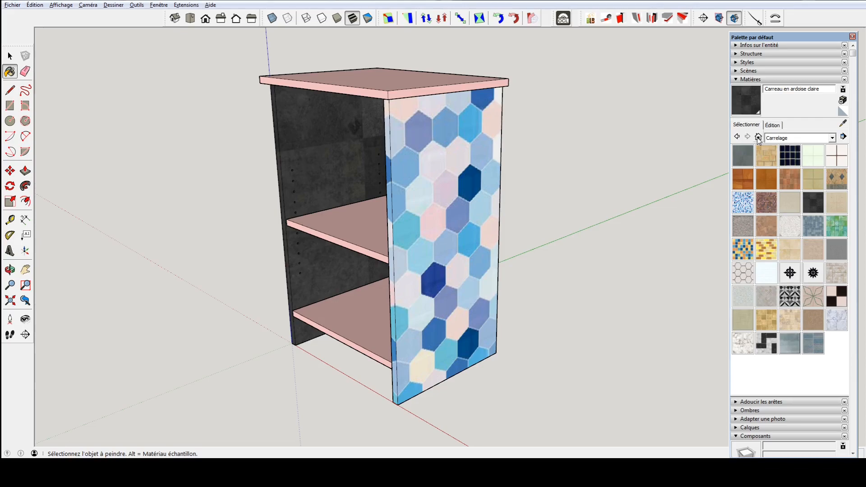
Repaint both uprights with the model's Couleur A01 and purge the unused materials.
left_click(759, 137)
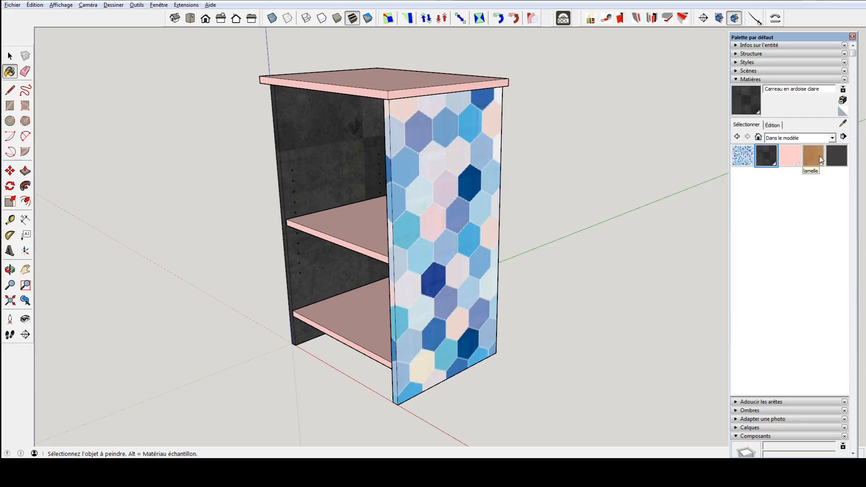
left_click(787, 164)
left_click(477, 166)
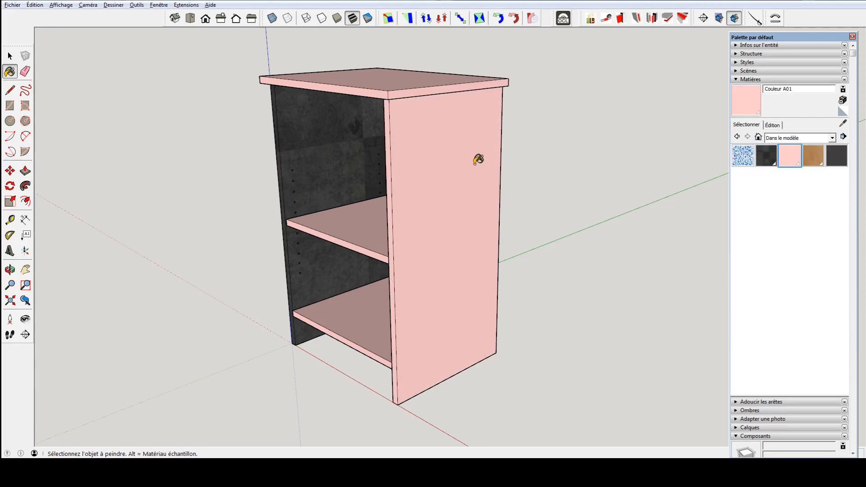
left_click(352, 155)
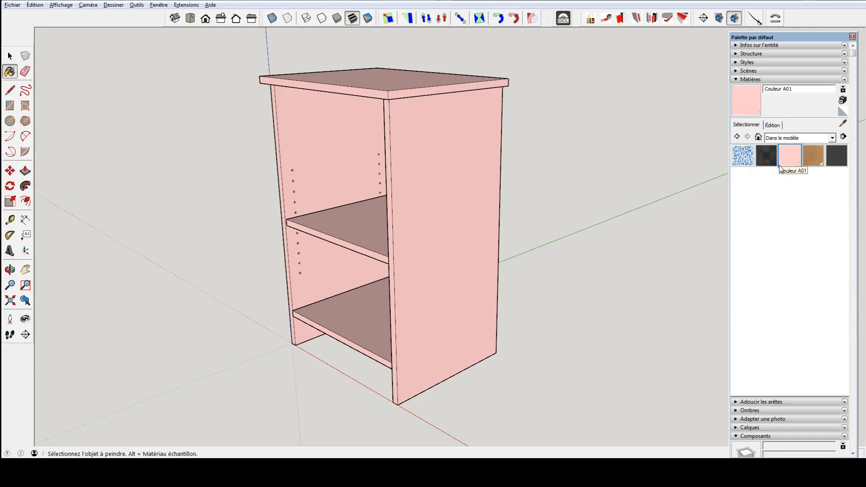
left_click(844, 138)
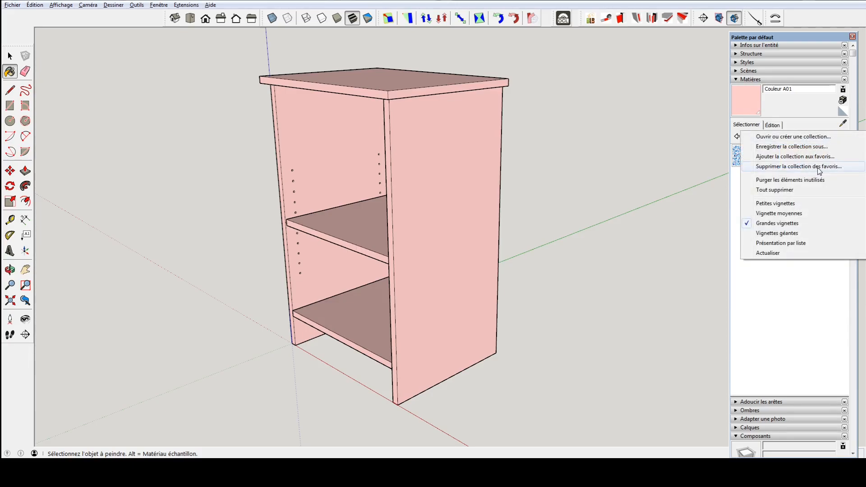
left_click(789, 182)
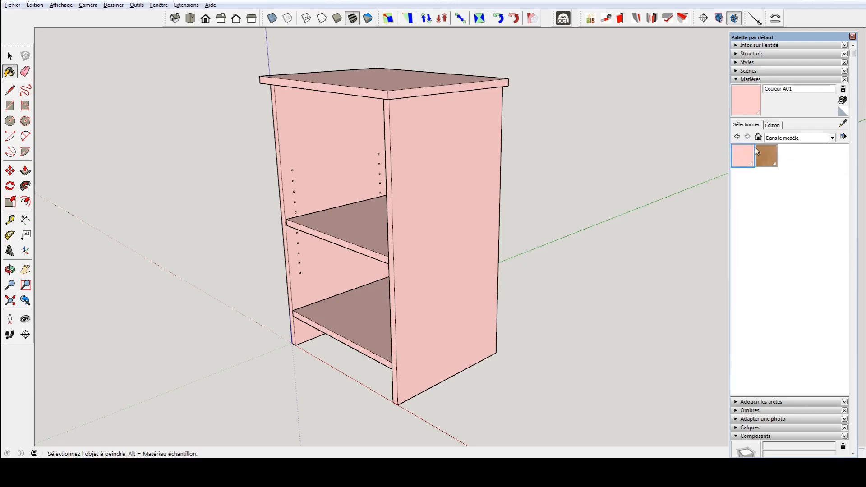
Open the OpenCutList materials, rename Couleur A01 as mélaminée and set its type to Panneau.
left_click(563, 18)
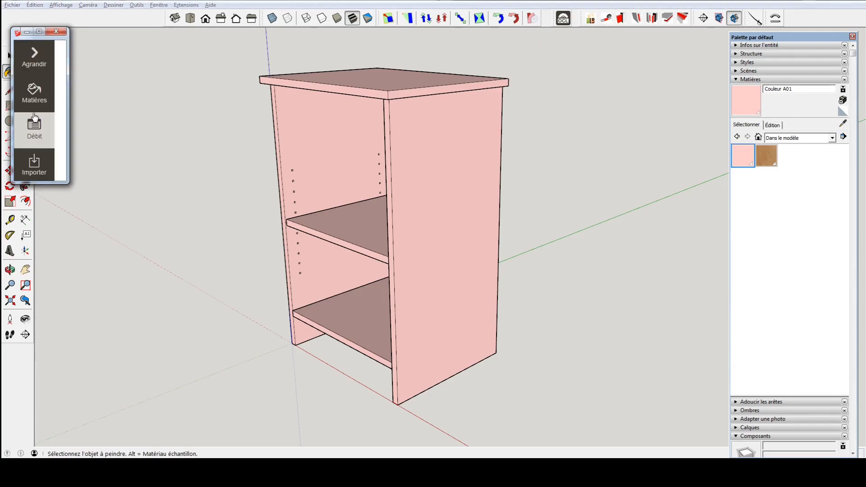
left_click(34, 85)
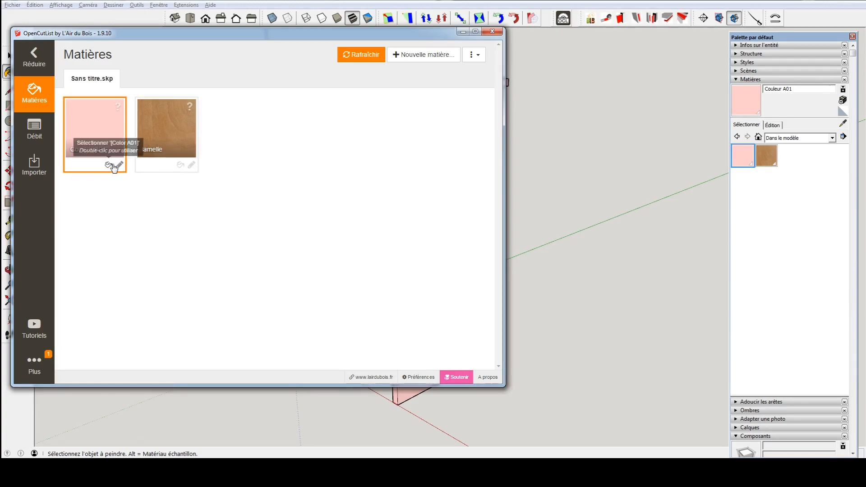
left_click(100, 140)
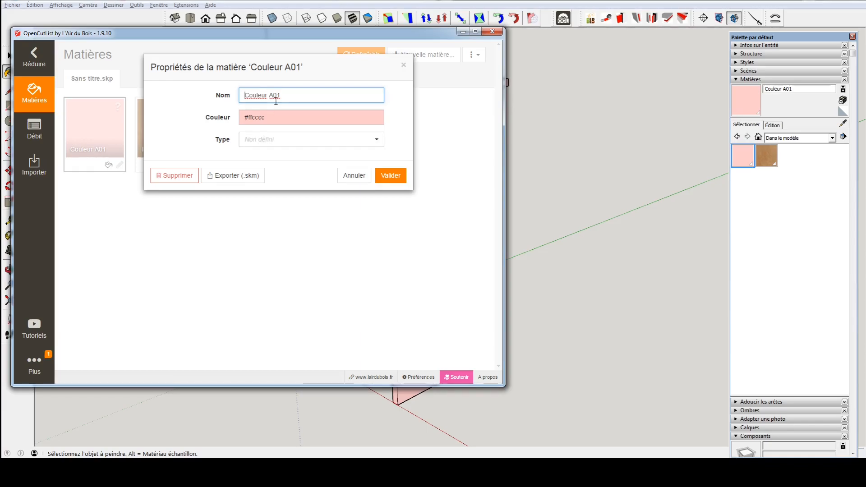
left_click_drag(294, 95, 222, 91)
type("melaminée")
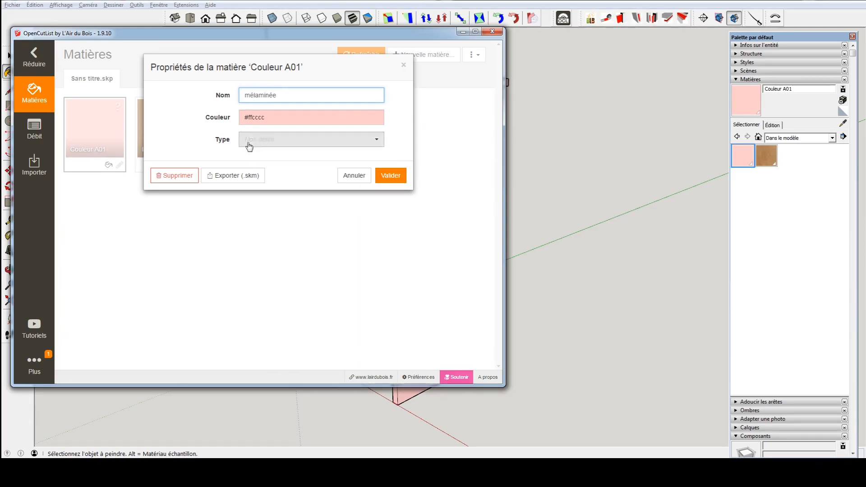
left_click(305, 143)
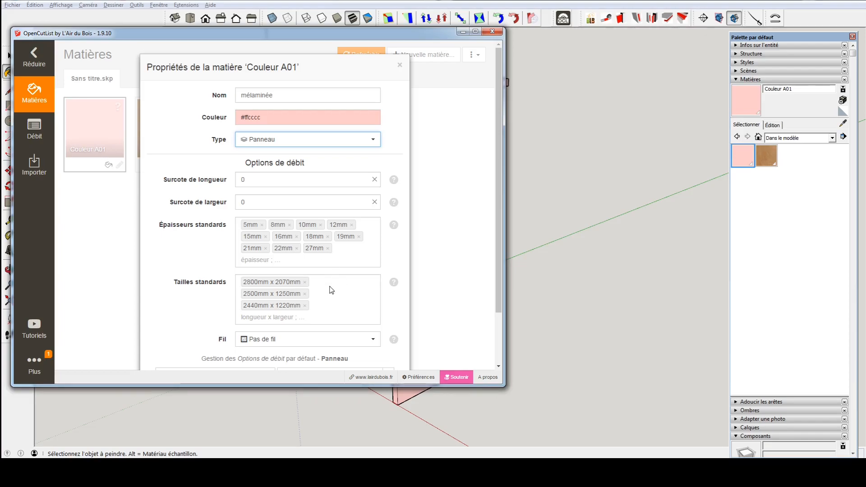
Add 30mm and 40 to the mélaminée panel's standard thicknesses and validate the material properties.
left_click(341, 261)
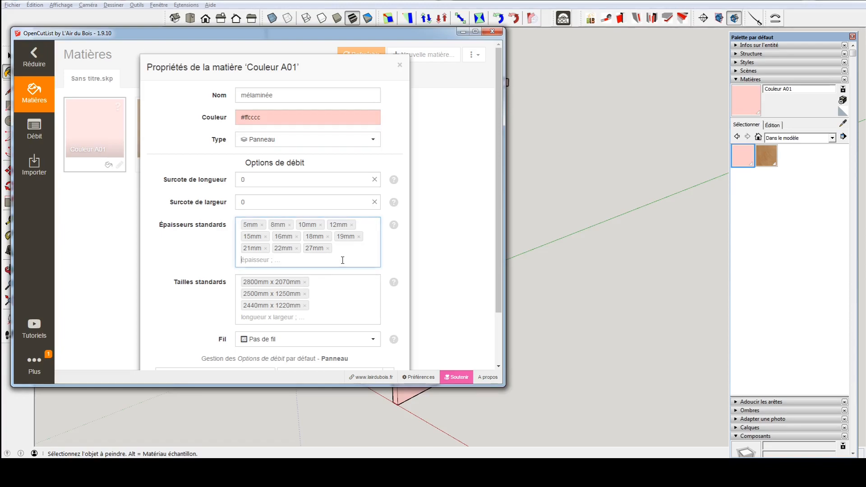
type("30mm")
key("Return")
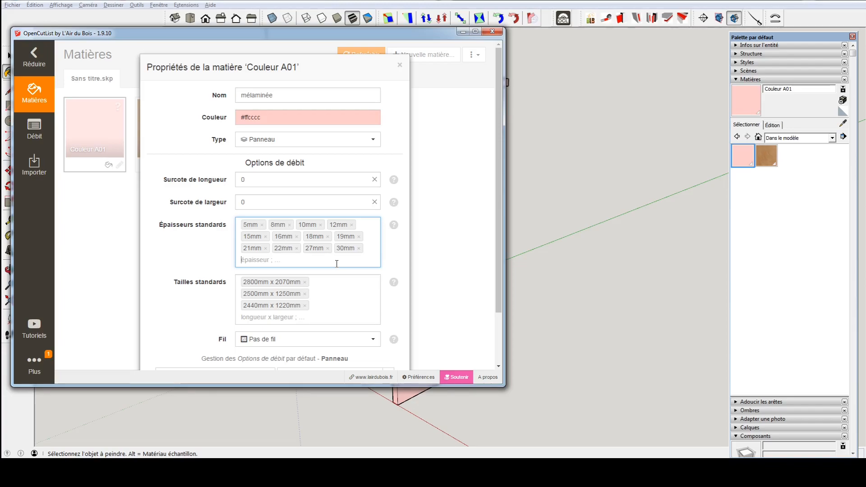
type("40")
key("Return")
left_click_drag(469, 385, 465, 417)
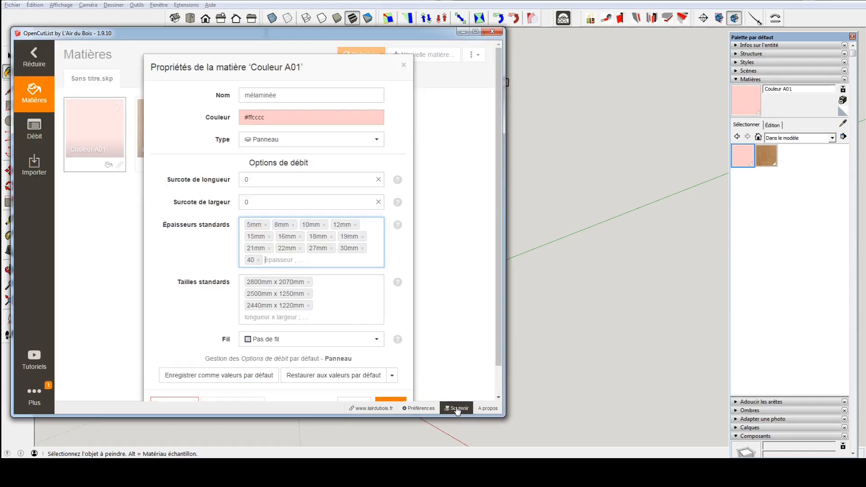
left_click(391, 402)
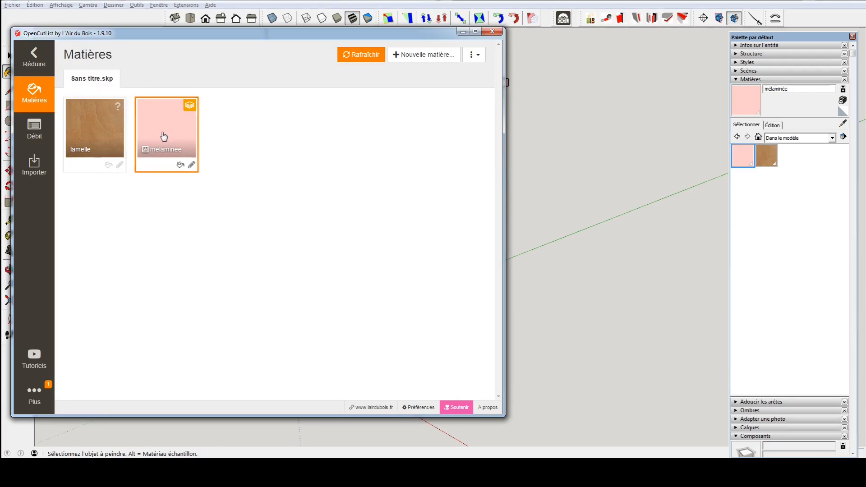
Generate the cut list, review the mélaminée and lamelle parts with their dimensions, and close the extension window.
left_click(28, 134)
left_click(300, 54)
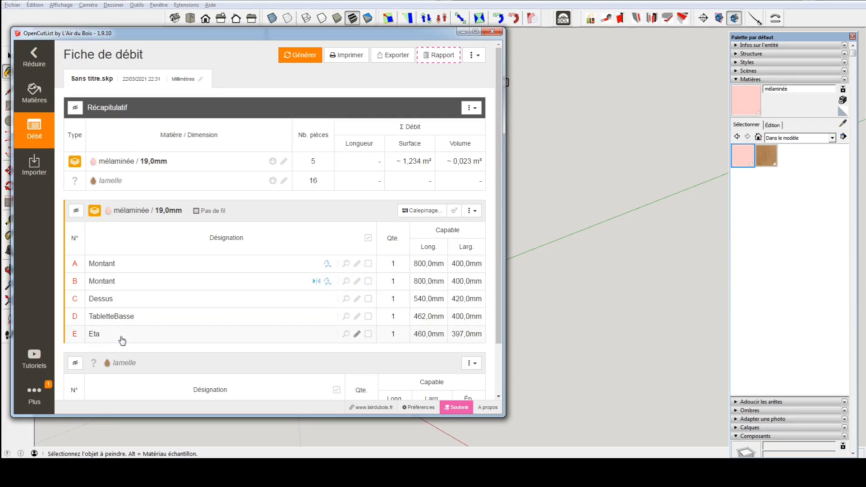
scroll(194, 323, "down", 2)
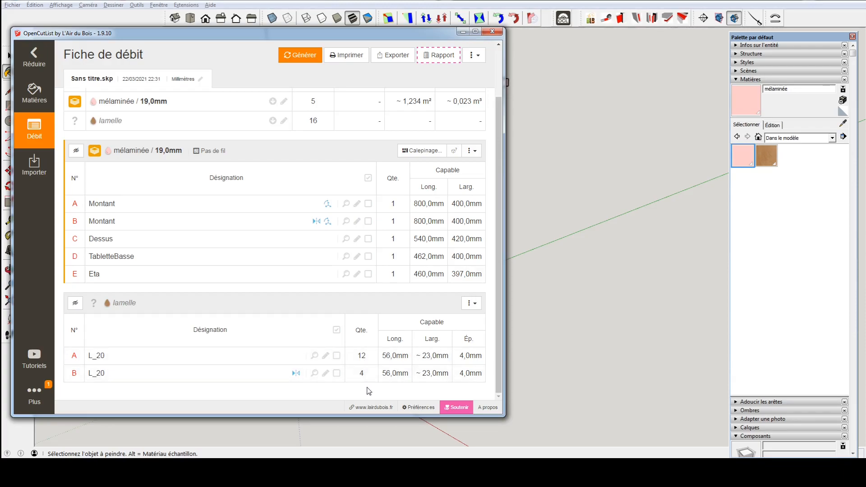
scroll(280, 356, "up", 2)
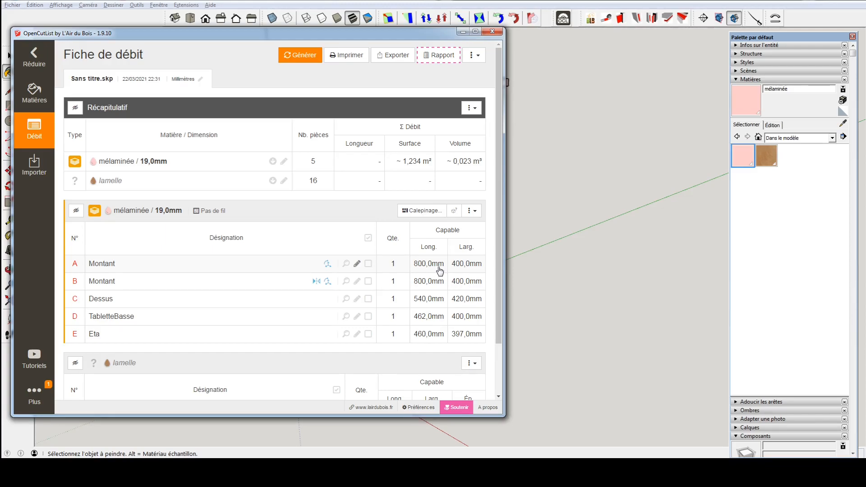
left_click(492, 31)
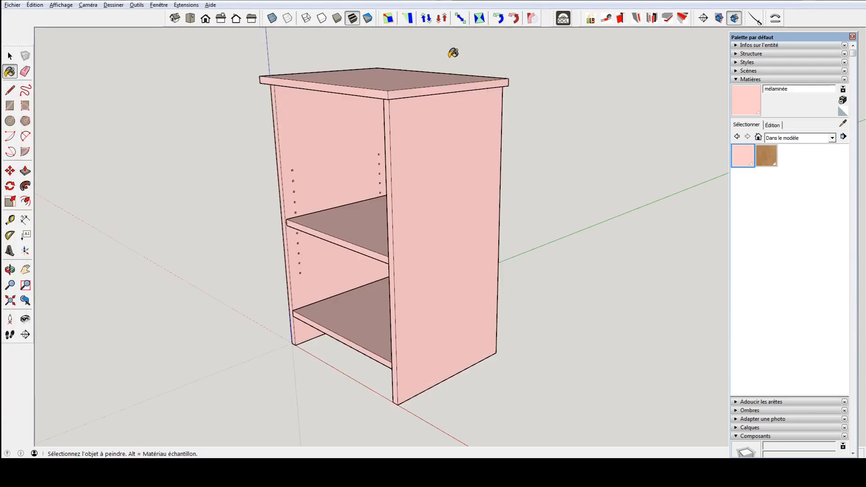
left_click(159, 5)
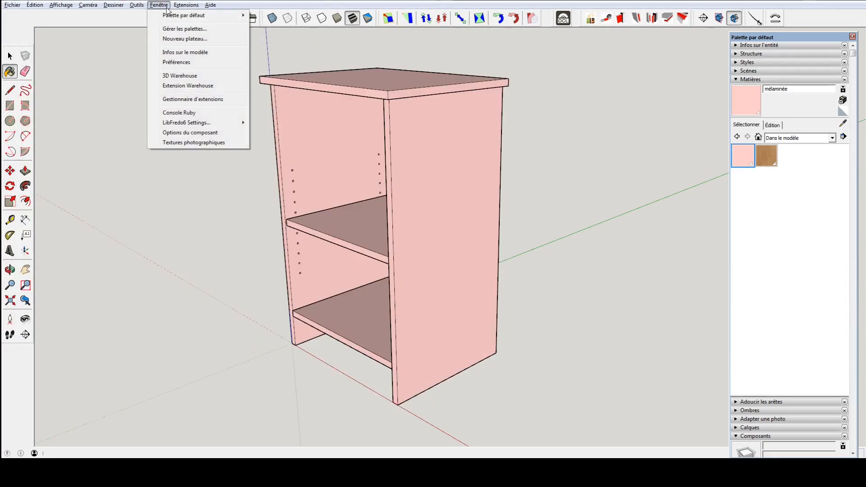
left_click(175, 63)
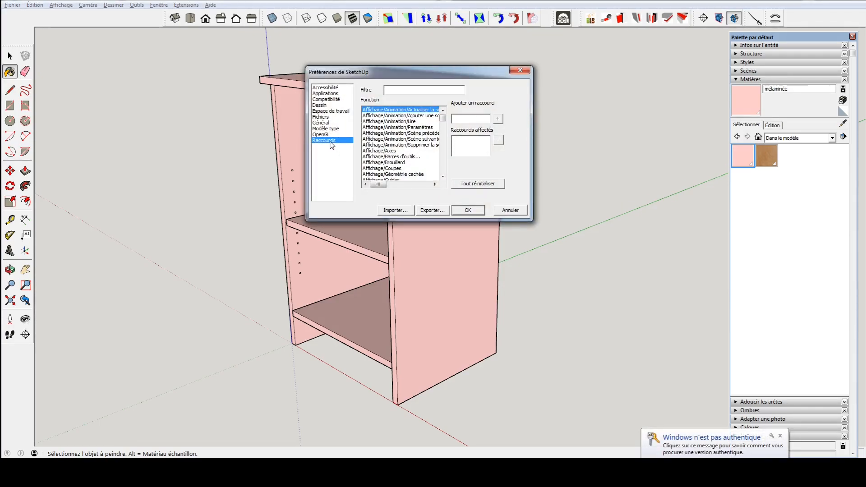
left_click(468, 211)
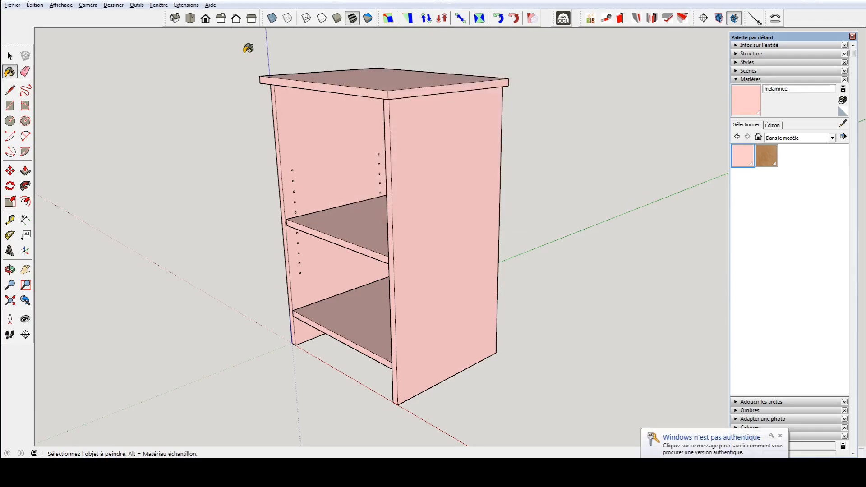
Set the model's length precision to 0mm and turn off the display of the units format.
left_click(159, 5)
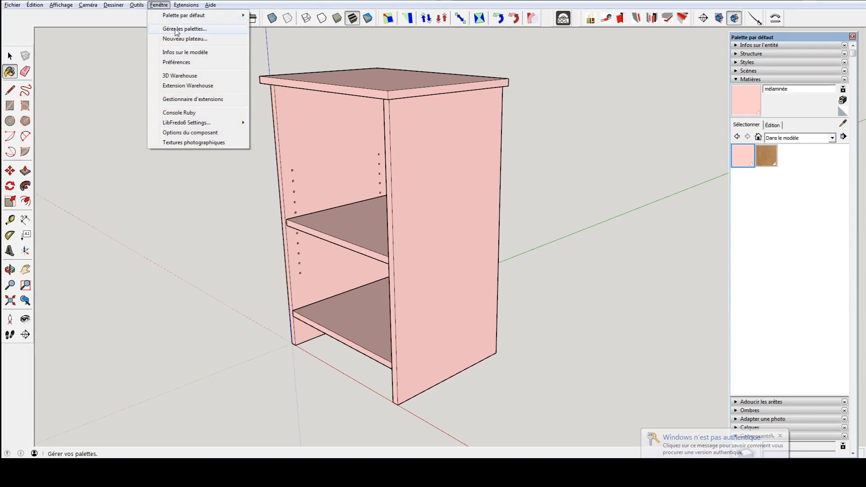
left_click(174, 52)
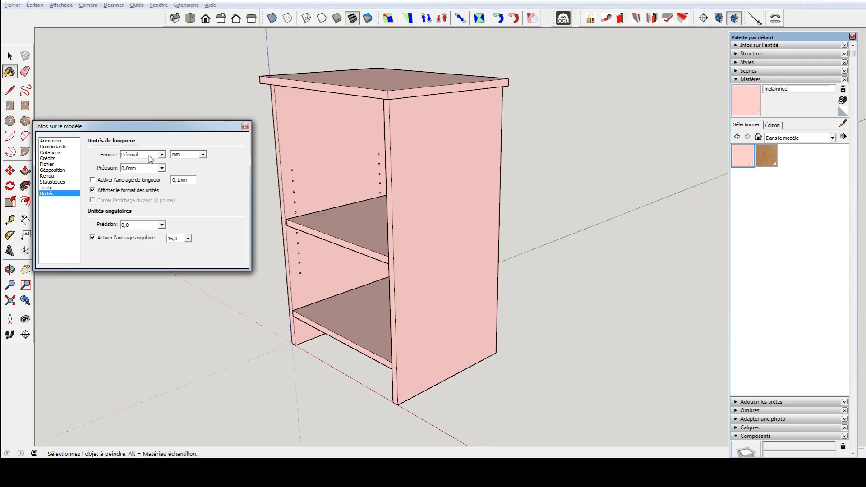
left_click(162, 168)
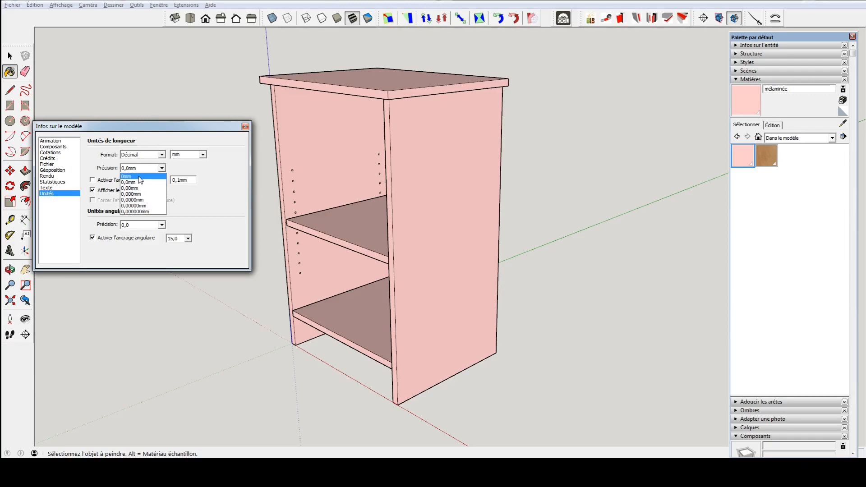
left_click(139, 179)
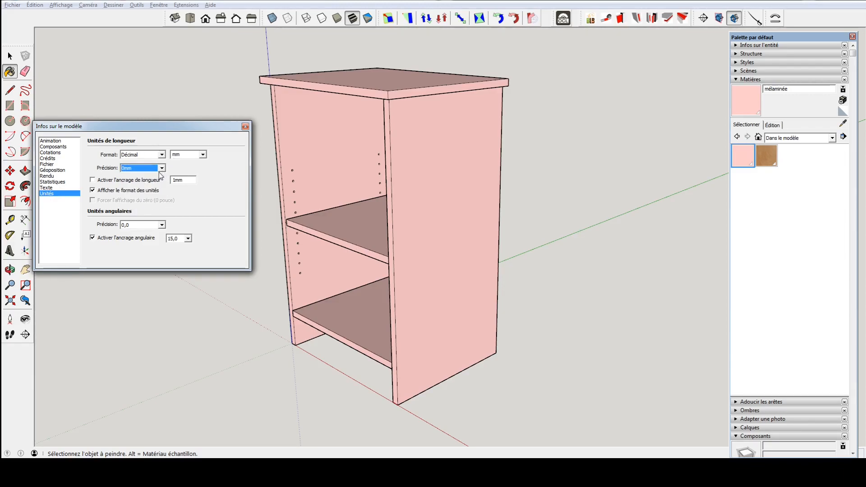
left_click(92, 191)
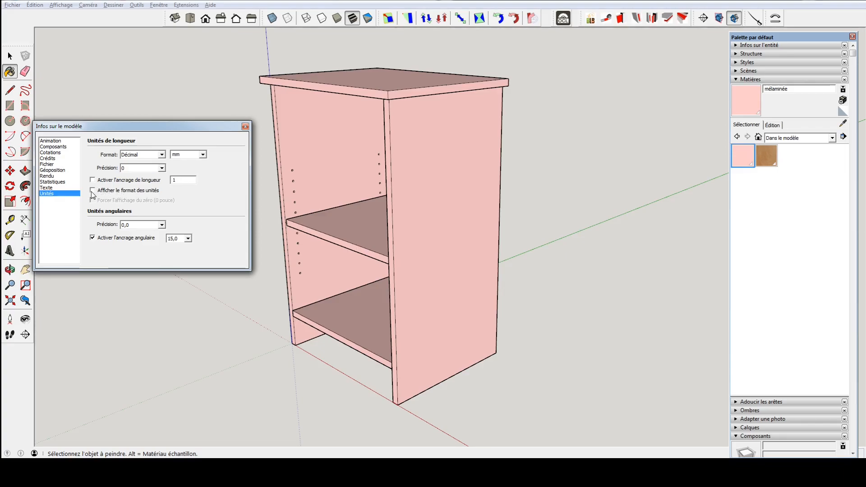
left_click(245, 126)
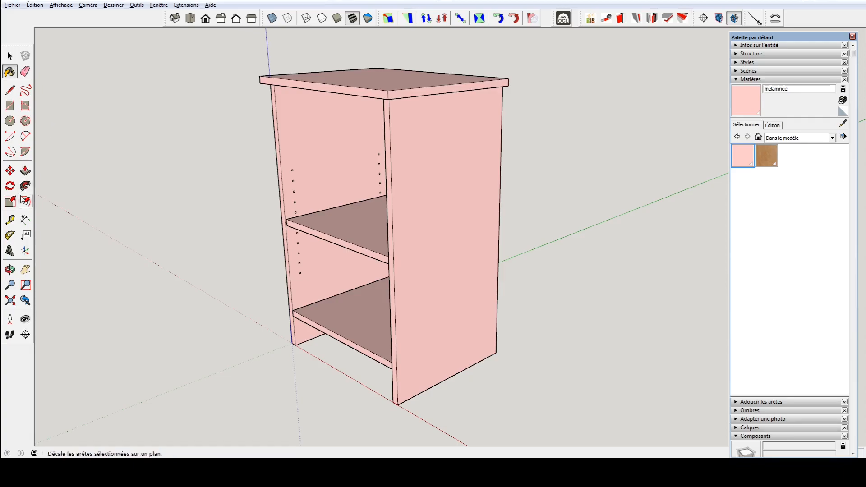
Add a linear dimension along the side edge of the top panel, placed outside the unit.
left_click(25, 221)
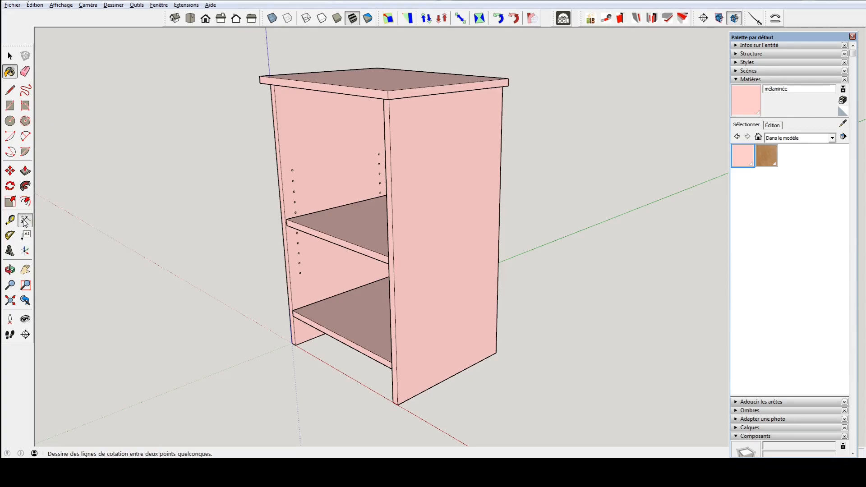
left_click(387, 90)
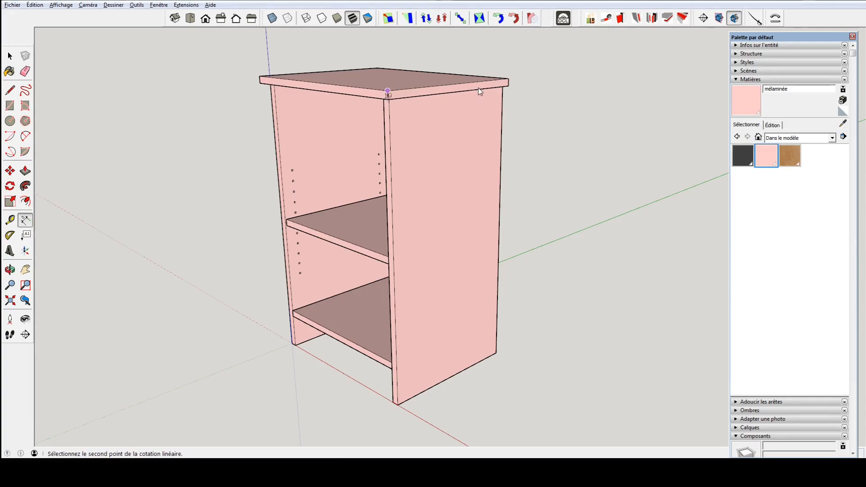
left_click(509, 79)
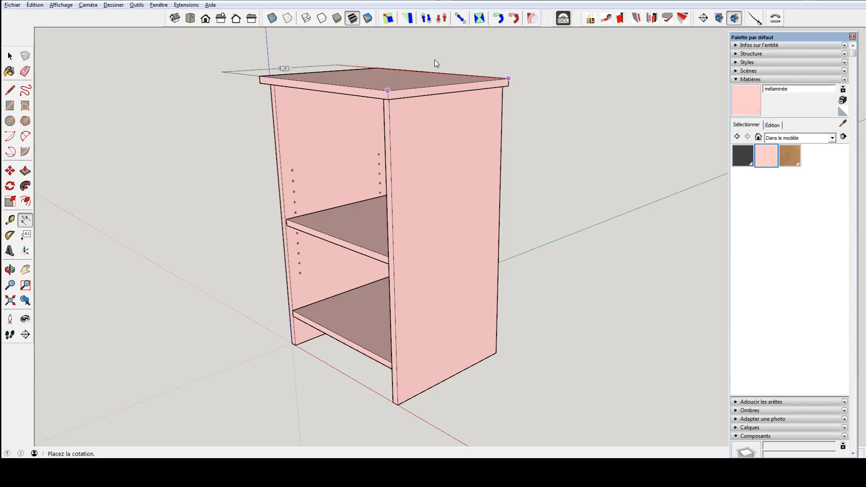
left_click(472, 101)
middle_click_drag(515, 112, 534, 115)
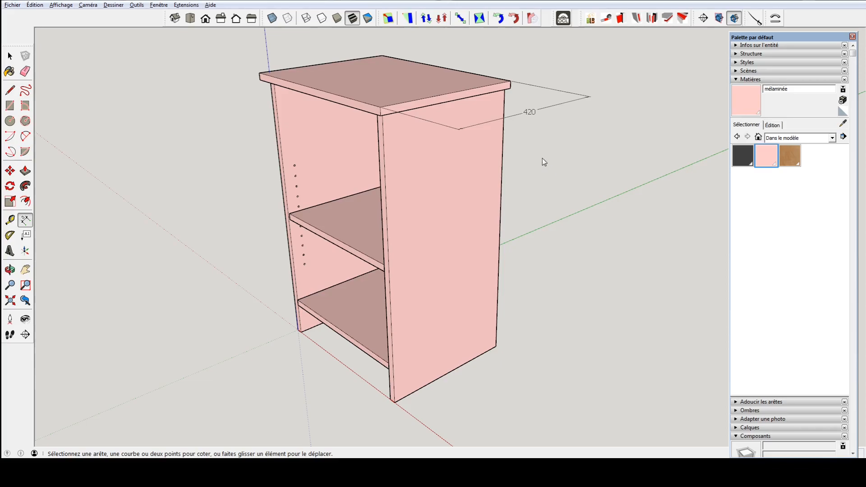
key("space")
middle_click_drag(536, 133, 456, 115)
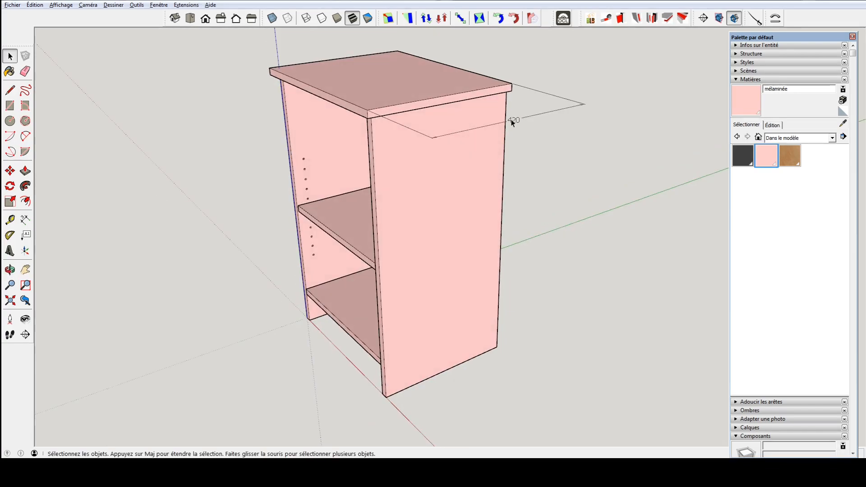
Generate a fresh OpenCutList cut list and review the lengths and widths of the mélaminée parts.
left_click(563, 18)
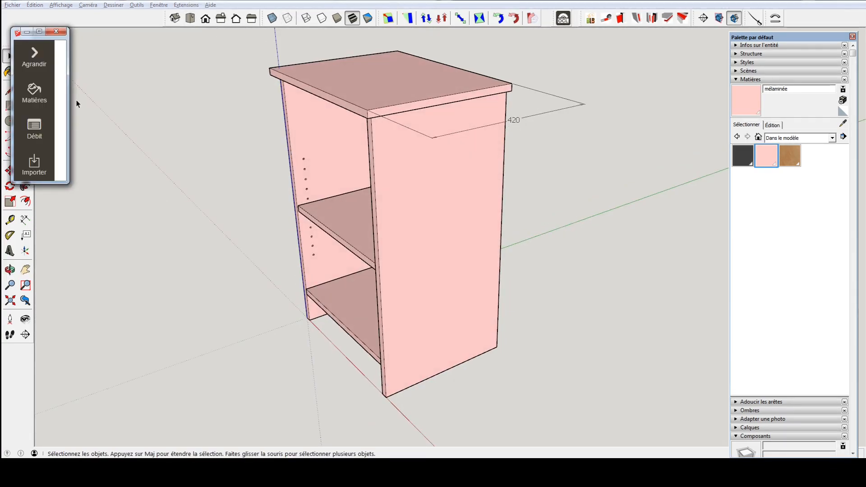
left_click(34, 128)
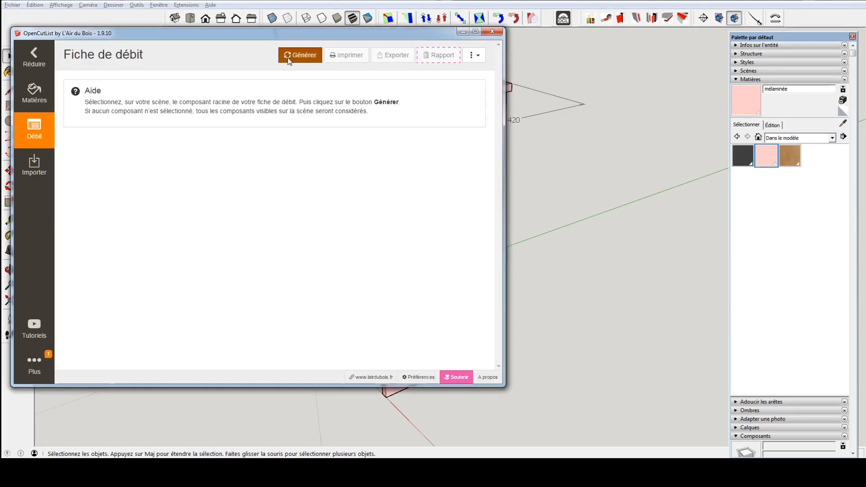
left_click(288, 57)
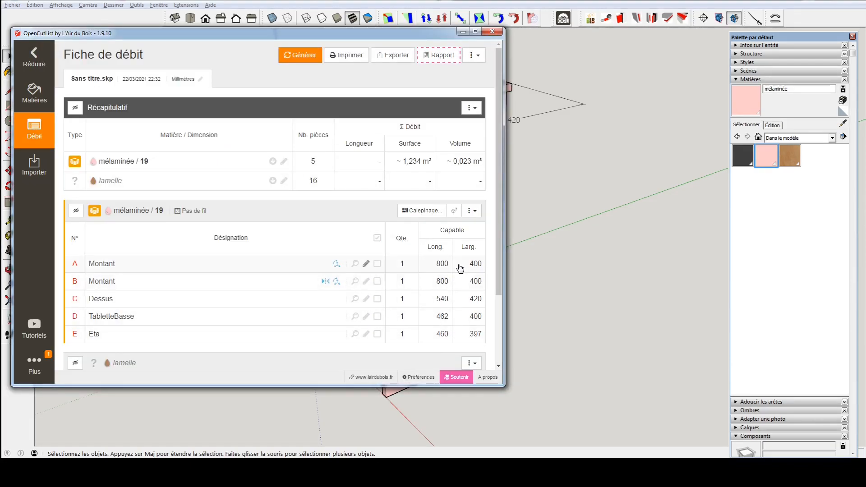
left_click_drag(498, 262, 493, 339)
scroll(493, 354, "up", 3)
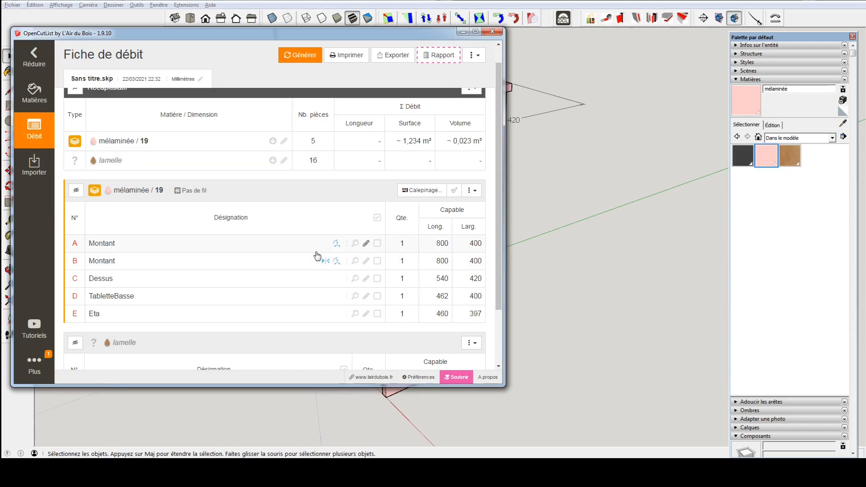
Reorder the Montant part's axes to put length 800 on red, width 400 on green and thickness 19 on blue, and validate.
mouse_move(339, 250)
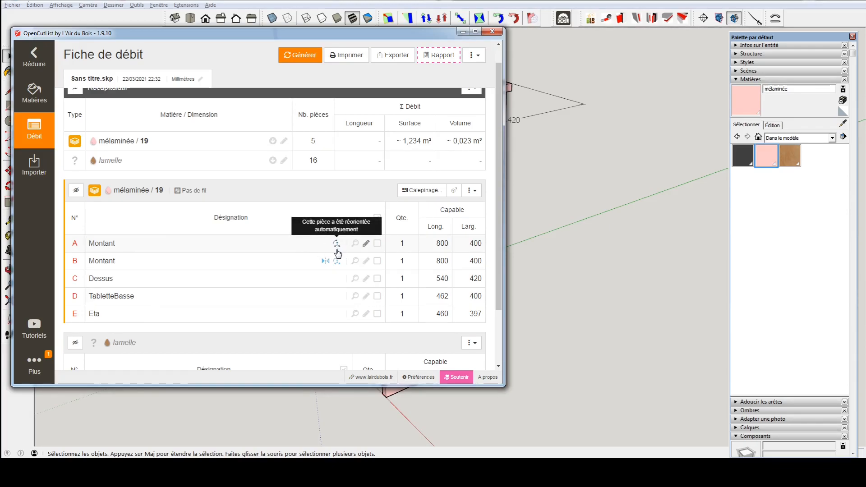
left_click(337, 247)
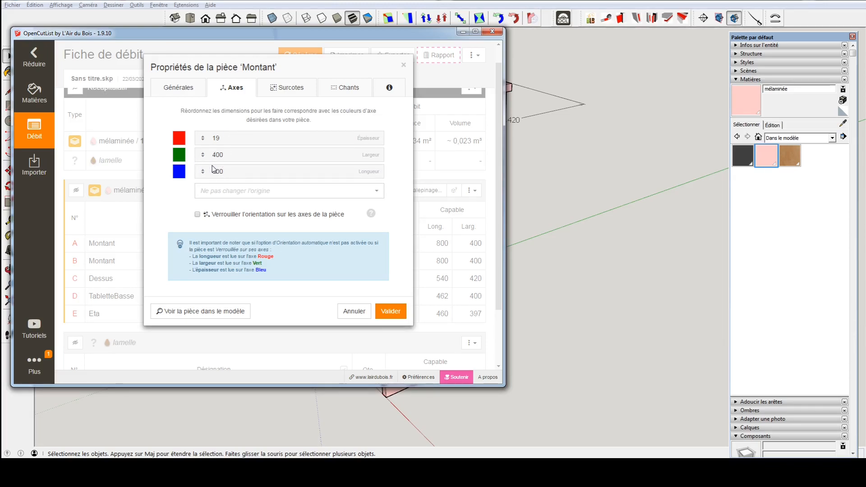
left_click_drag(202, 171, 209, 148)
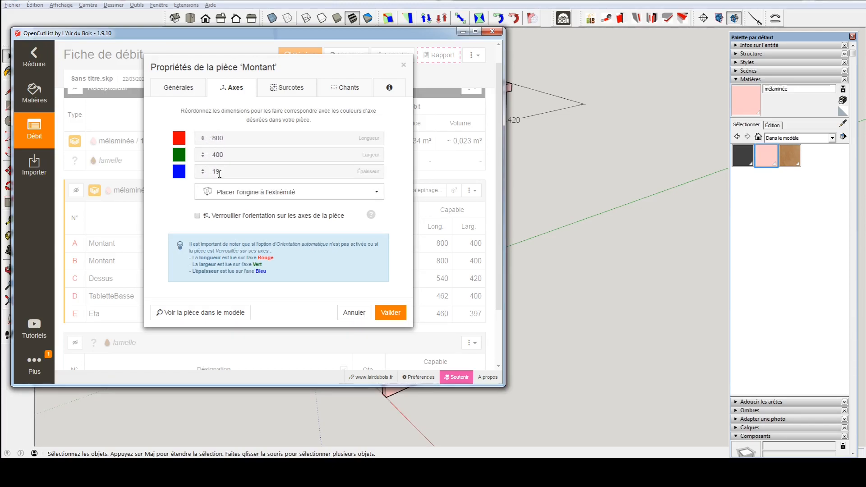
left_click(391, 316)
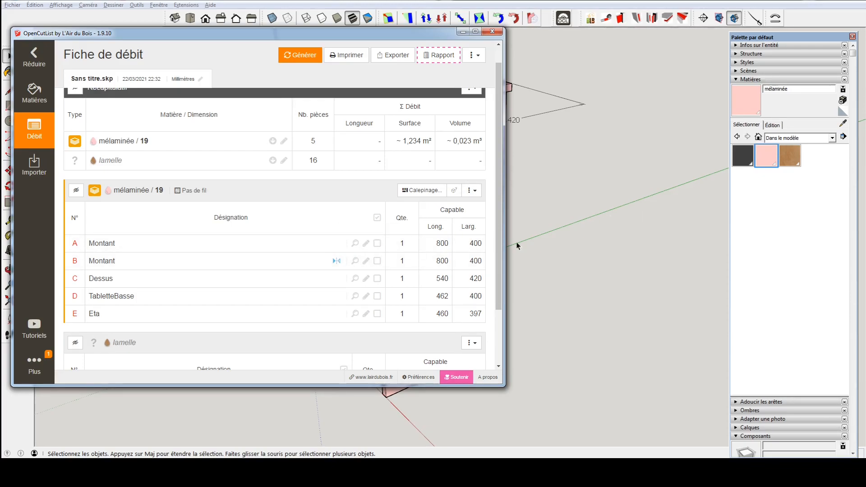
Generate the mélaminée / 19 cutting layout on a 2440mm x 1220mm standard panel, review the part placement and close the layout.
scroll(568, 233, "down", 2)
scroll(568, 233, "up", 3)
scroll(568, 233, "down", 3)
scroll(567, 233, "up", 3)
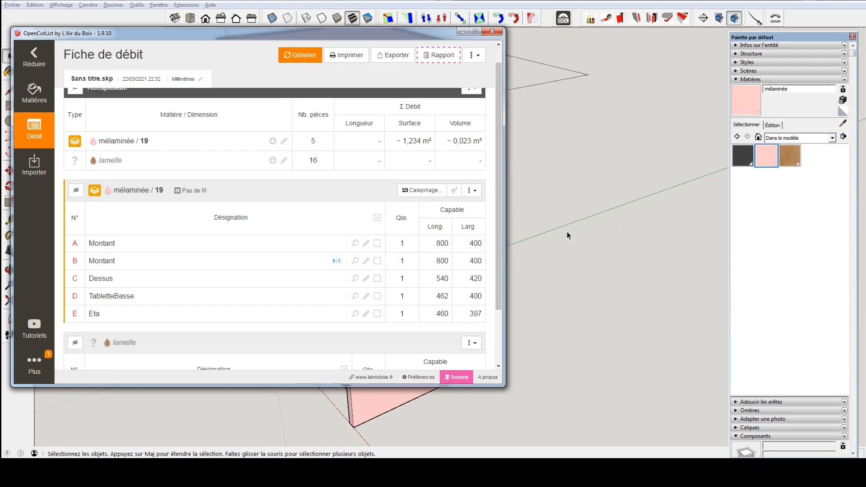
scroll(567, 231, "down", 2)
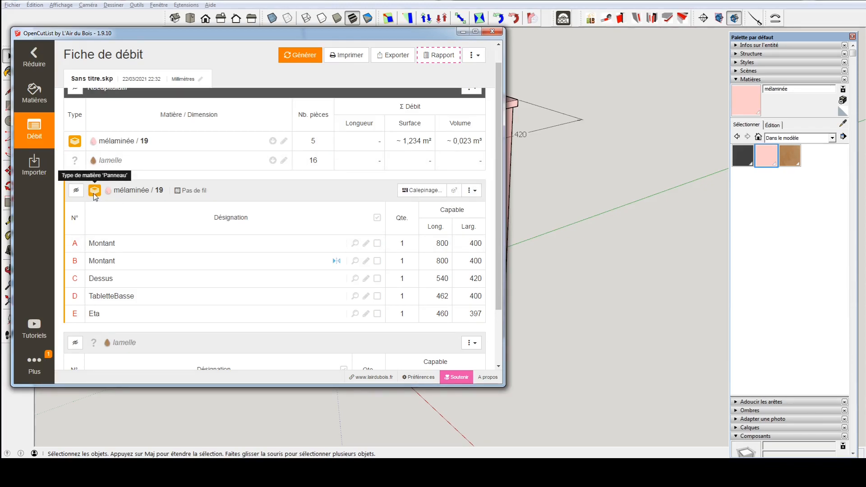
left_click(429, 192)
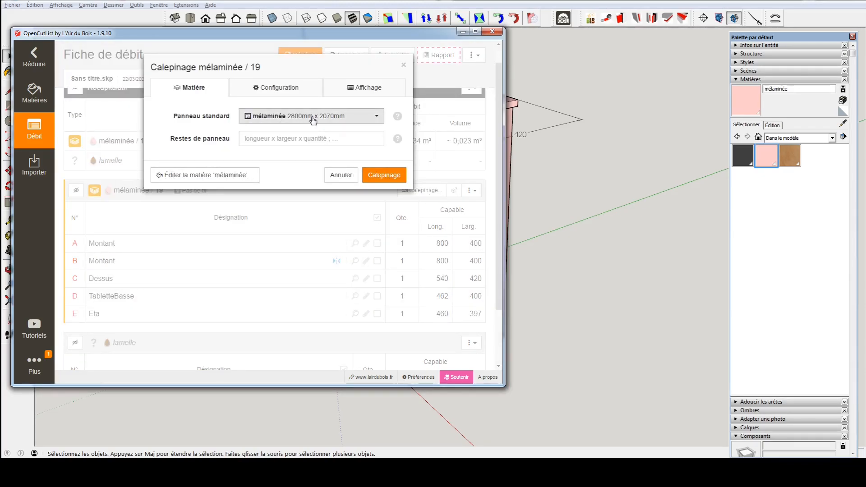
left_click(337, 119)
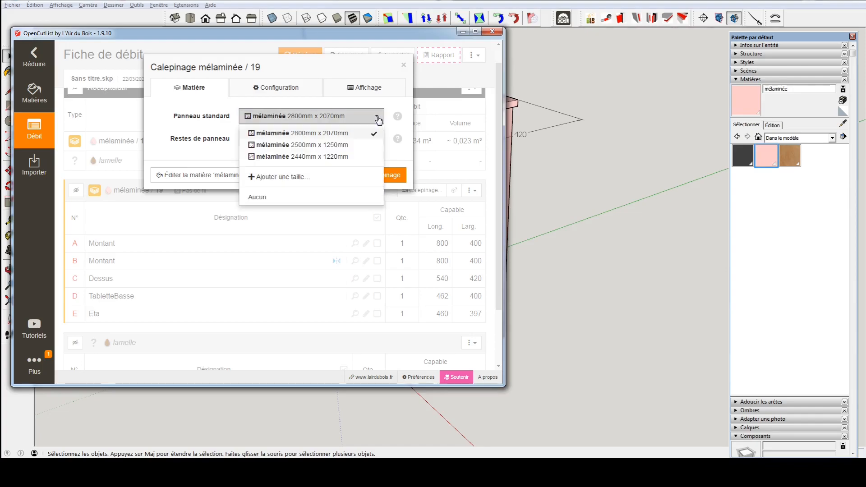
left_click(300, 157)
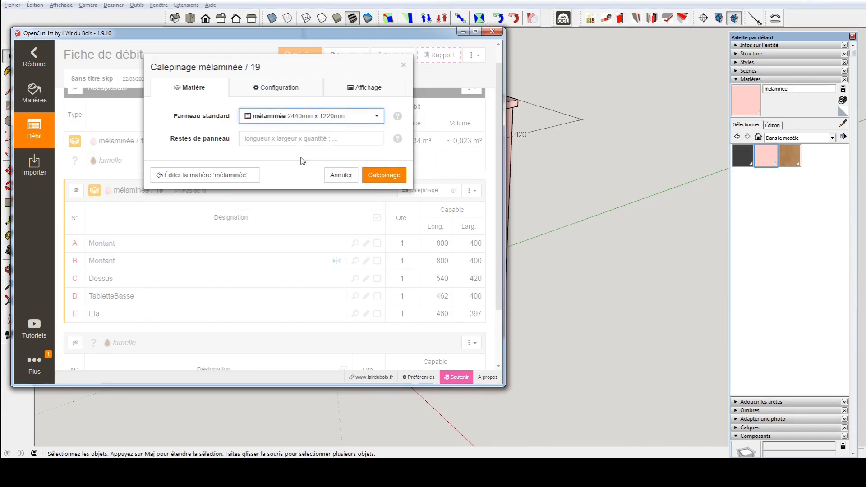
left_click(381, 176)
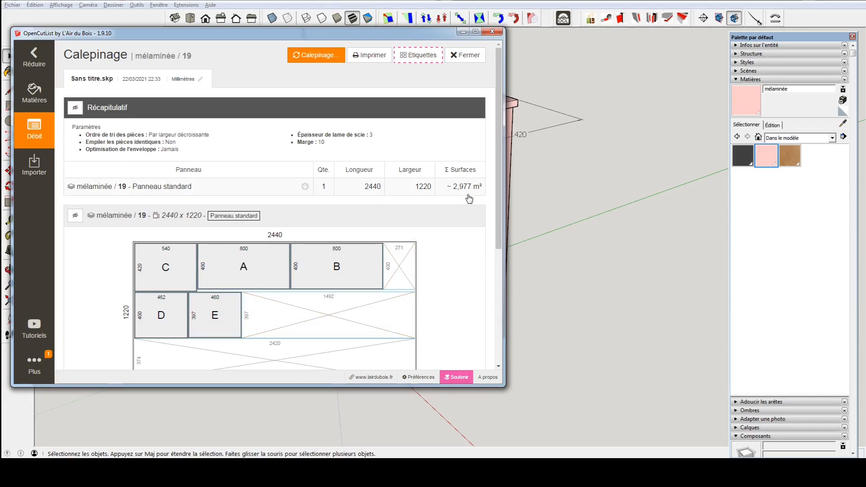
scroll(500, 206, "down", 3)
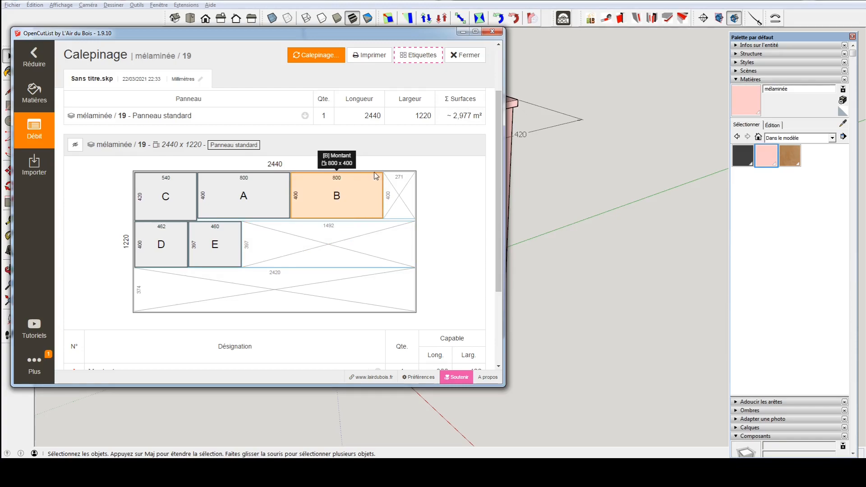
left_click(465, 54)
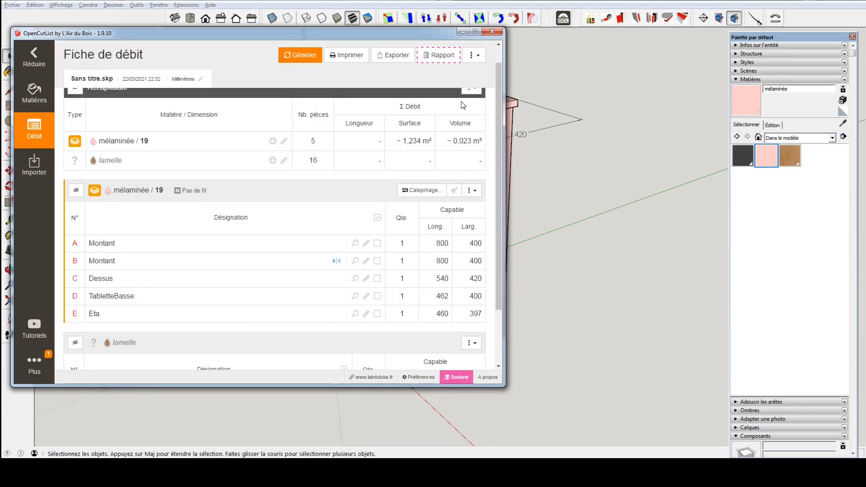
From the Montant part's edge settings, create the Bande de chant material Chant in colour #FFBFFF, and return to the cut list.
left_click(108, 246)
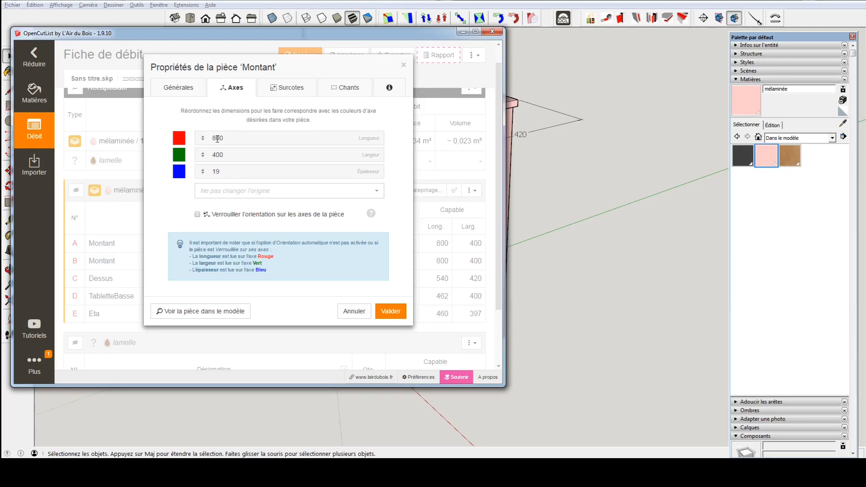
left_click(340, 88)
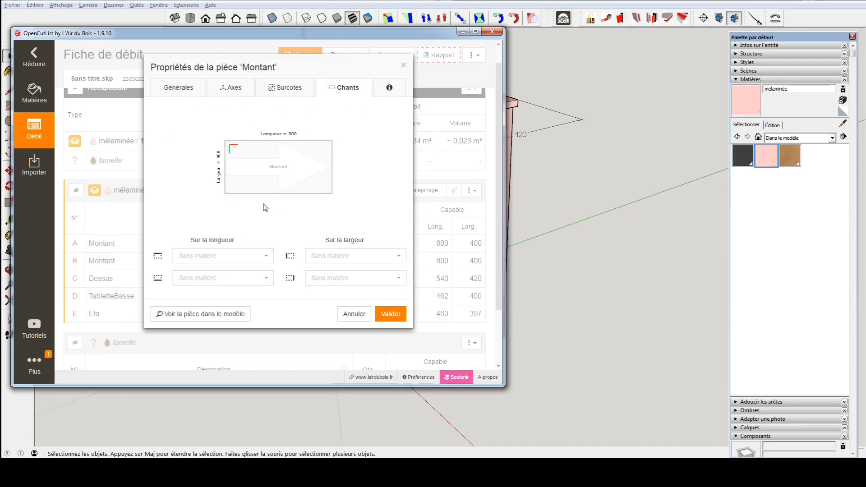
left_click(251, 255)
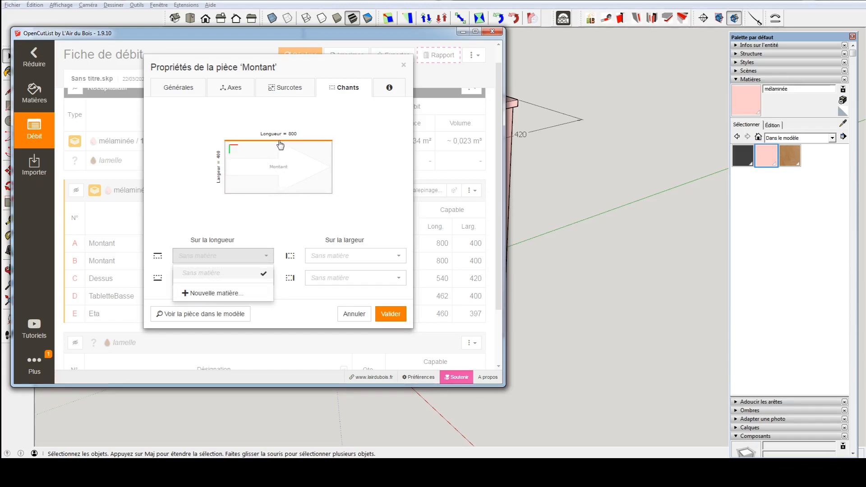
left_click(211, 294)
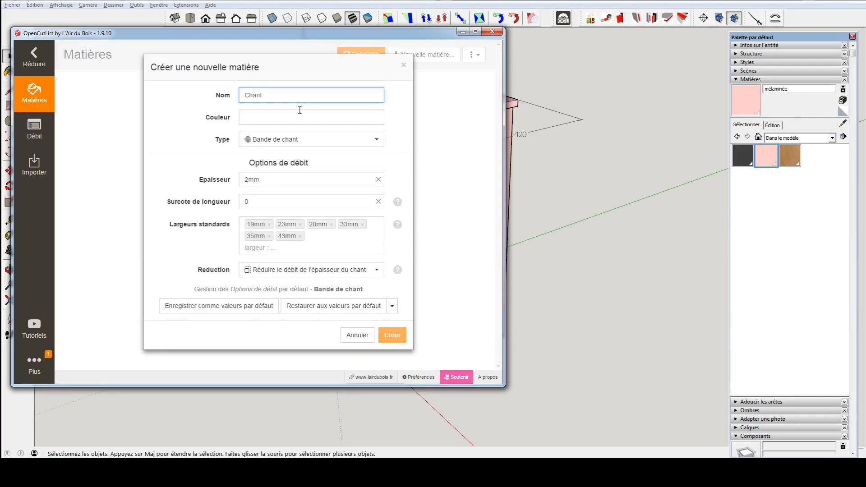
left_click(295, 118)
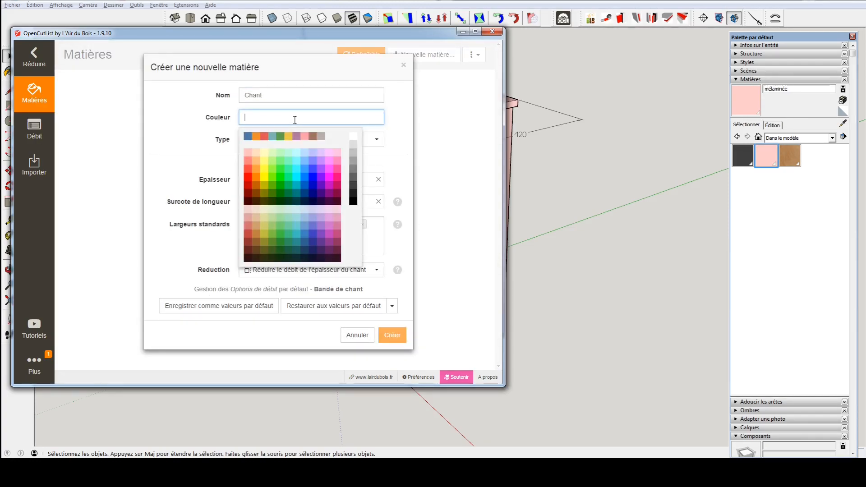
left_click(329, 152)
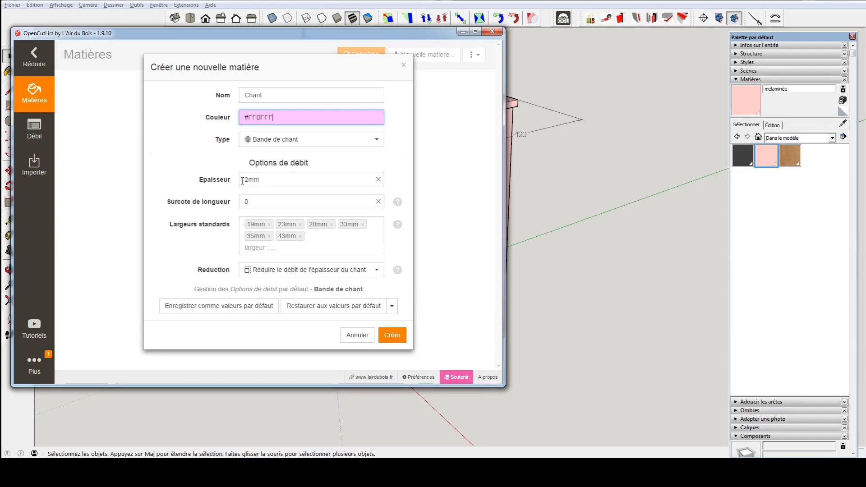
left_click(391, 335)
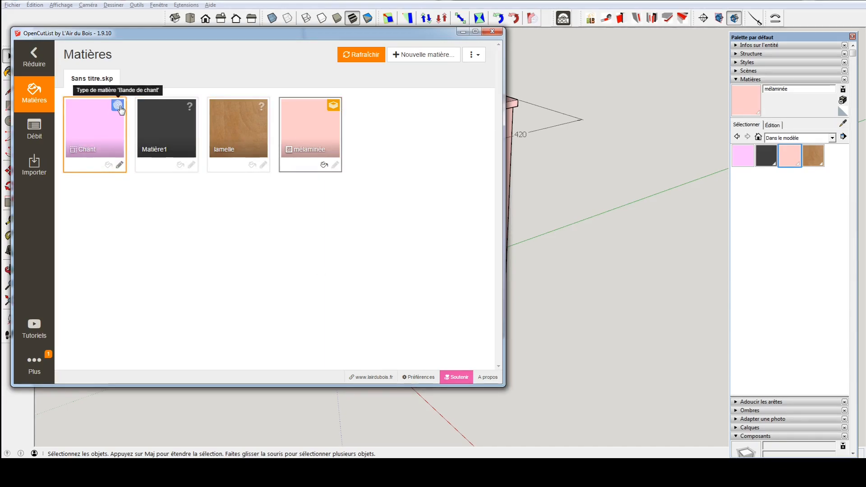
left_click(35, 129)
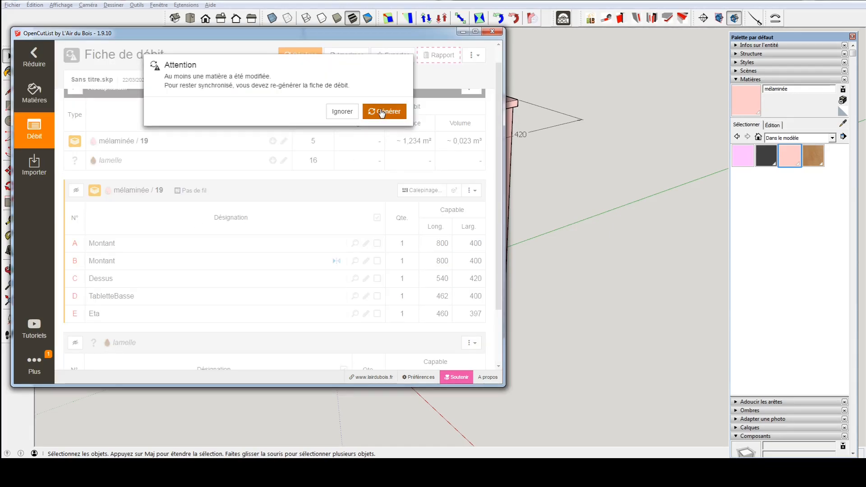
Regenerate the cut list, apply Chant to the Montant's first length edge, validate and check the banded edge in the model.
left_click(381, 116)
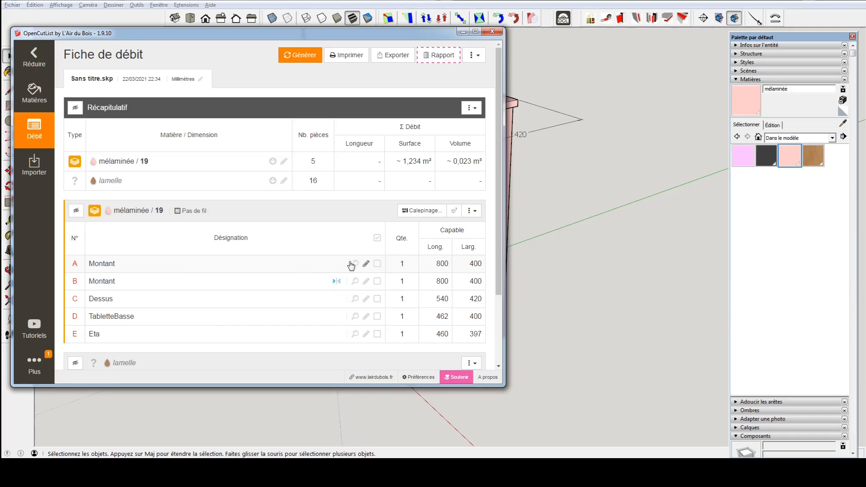
left_click(308, 268)
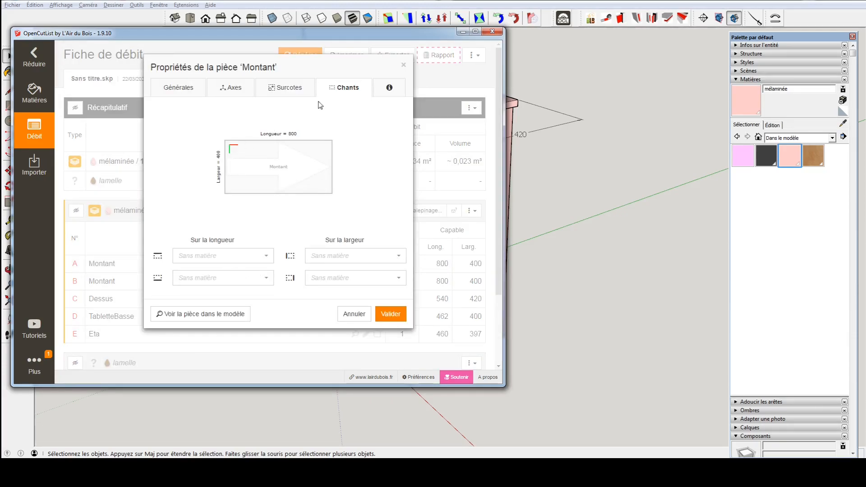
left_click(290, 141)
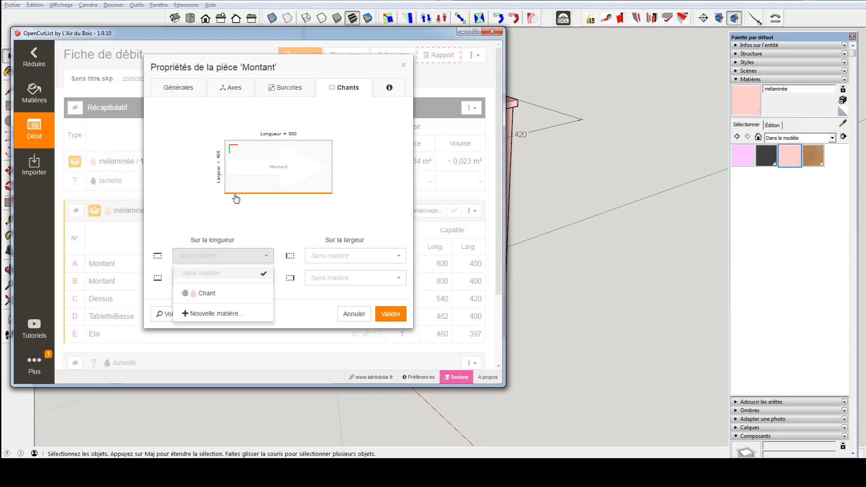
left_click(211, 296)
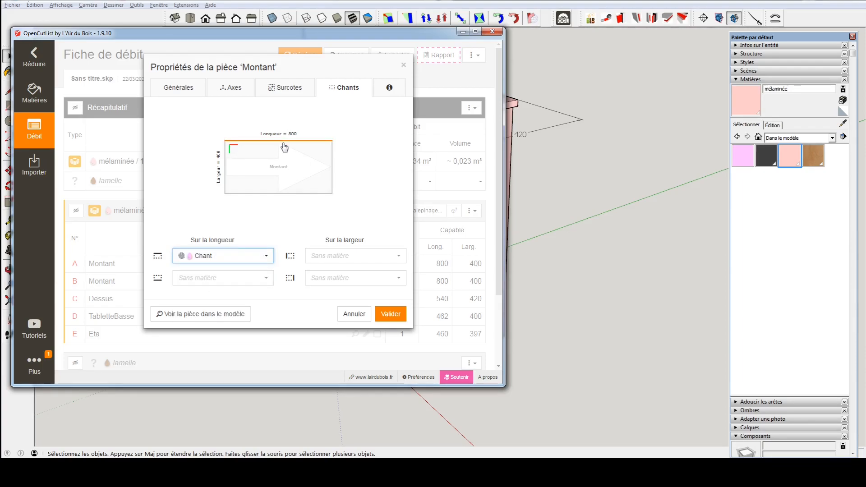
left_click(394, 314)
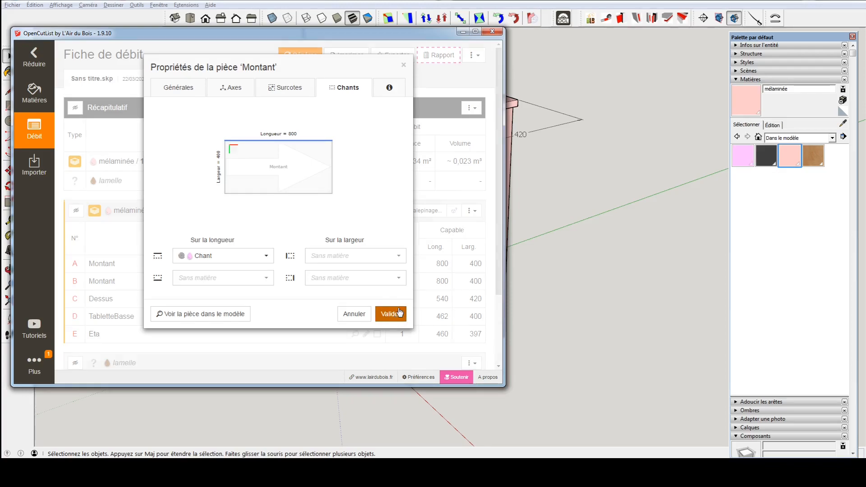
left_click(496, 32)
middle_click_drag(389, 204, 275, 170)
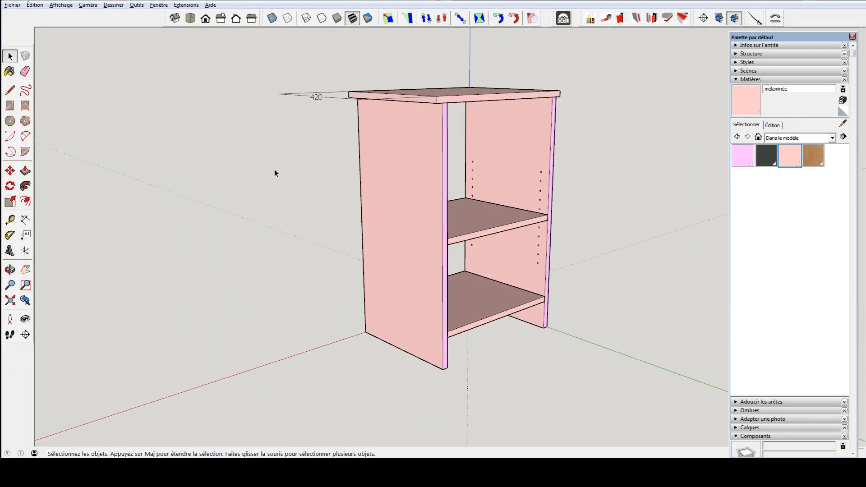
middle_click_drag(383, 201, 476, 207)
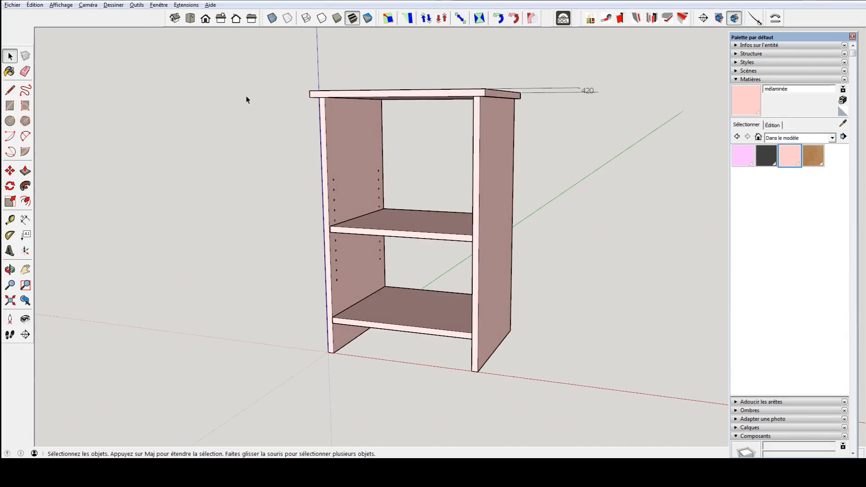
Generate the cut list again and apply Chant to the Montant's second length edge, then validate.
left_click(563, 18)
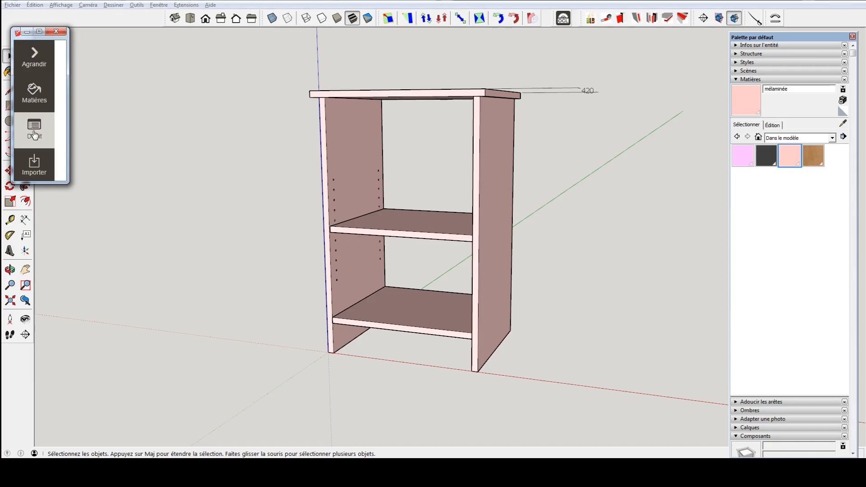
left_click(34, 128)
left_click(300, 55)
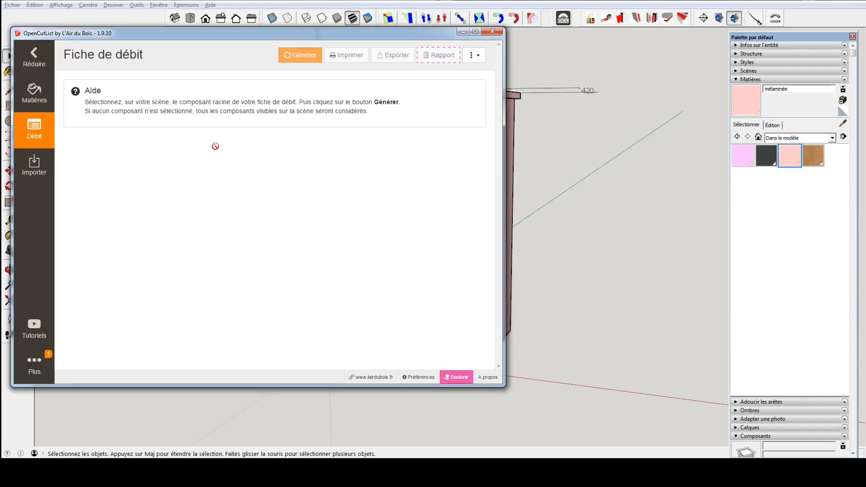
left_click(291, 285)
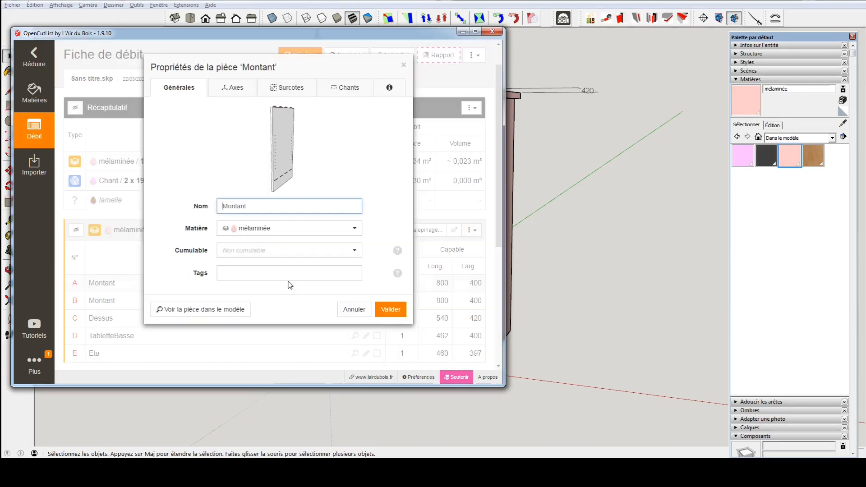
left_click(345, 88)
left_click(225, 278)
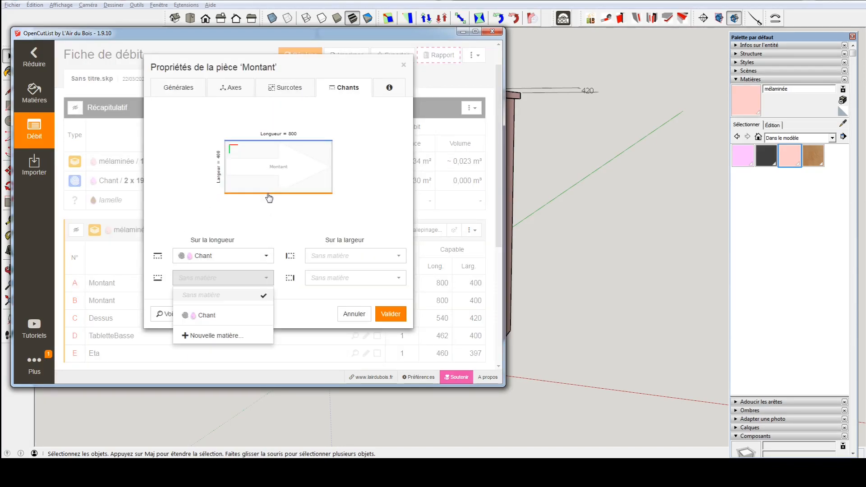
left_click(206, 316)
left_click(391, 314)
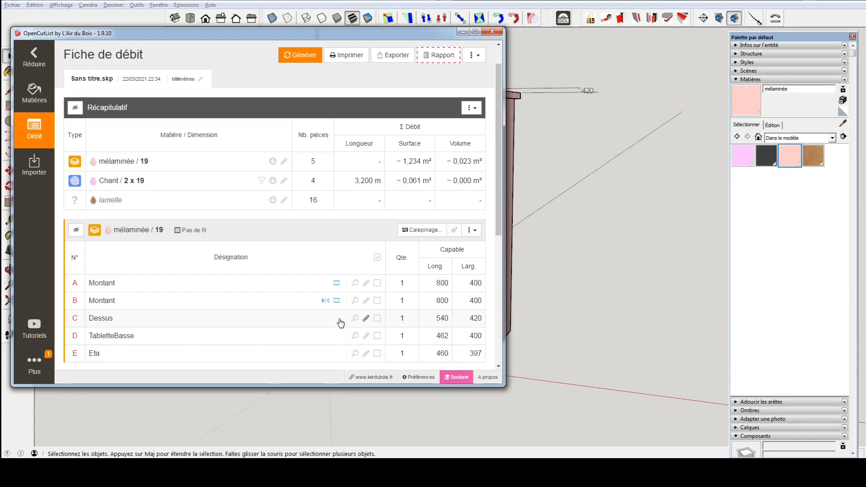
Apply Chant to both length edges and both width edges of the Dessus part and validate.
left_click(323, 323)
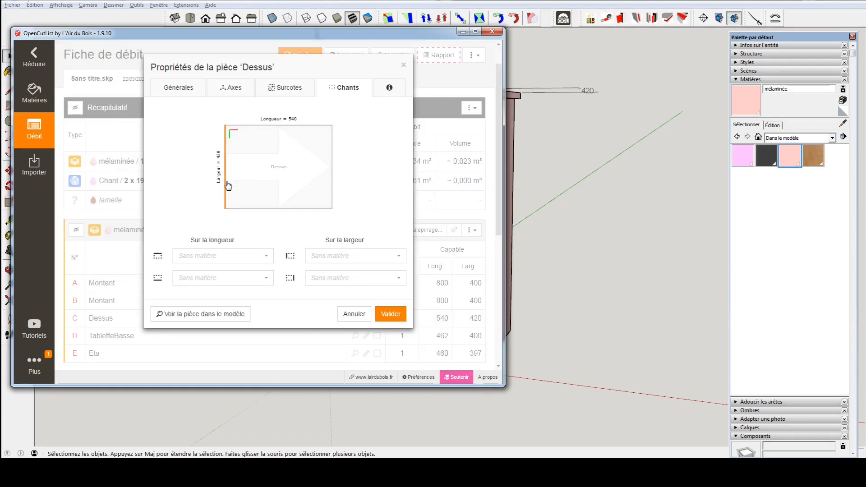
left_click(337, 256)
left_click(336, 294)
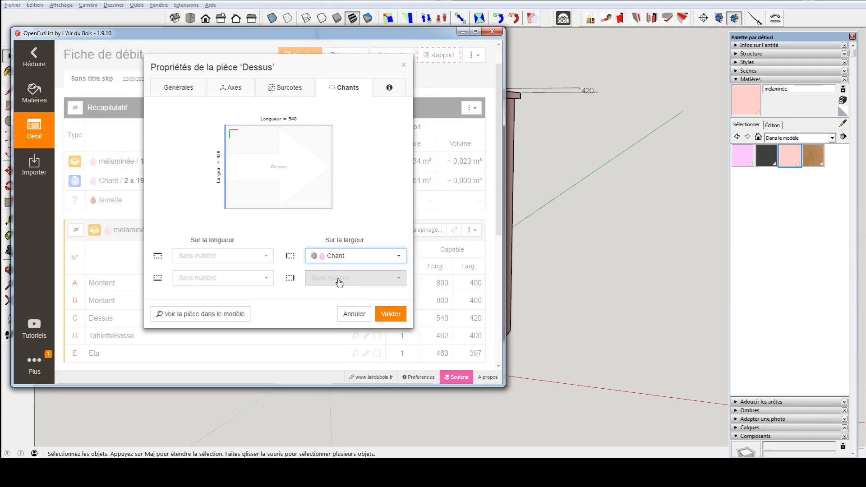
left_click(340, 283)
left_click(339, 314)
left_click(249, 261)
left_click(240, 294)
left_click(238, 279)
left_click(229, 314)
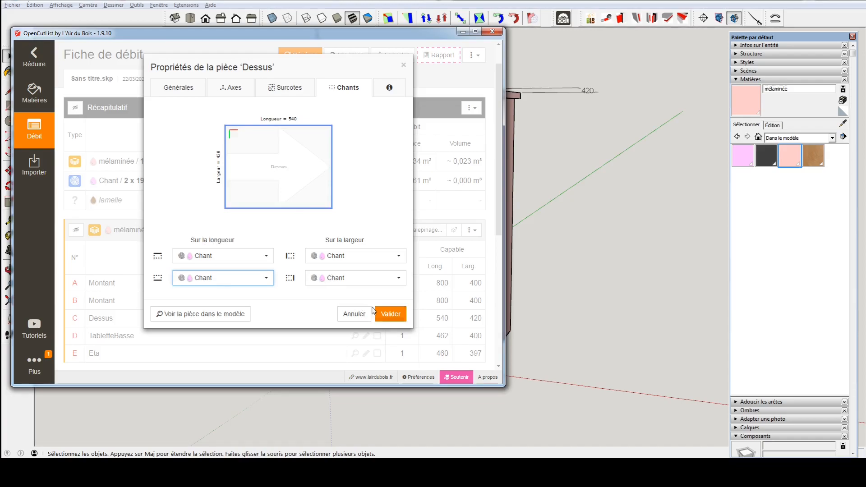
left_click(395, 314)
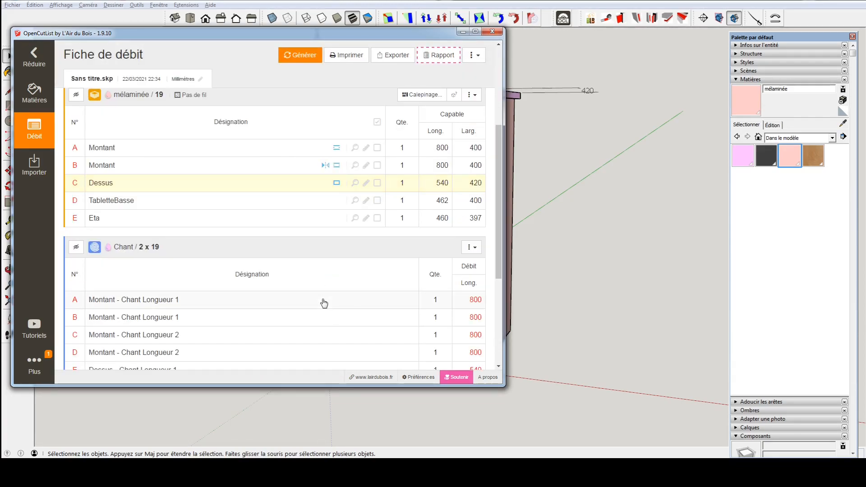
Apply Chant to the second length edge of the TabletteBasse part and validate.
left_click(326, 201)
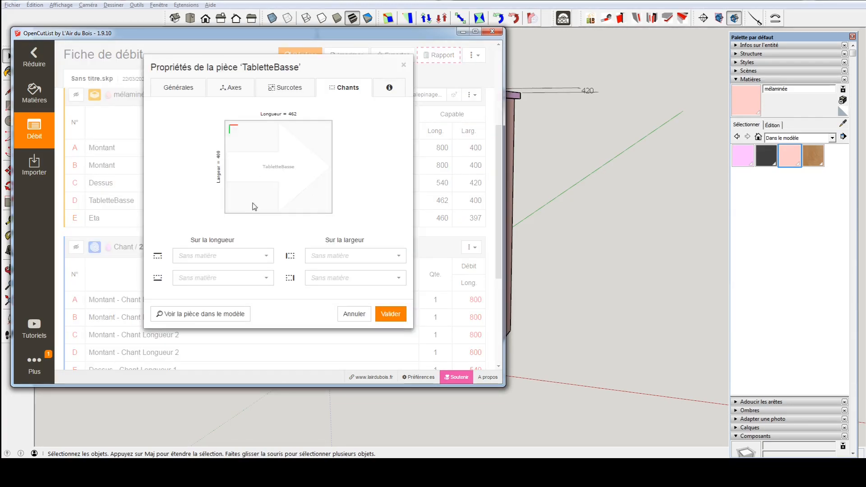
left_click(246, 278)
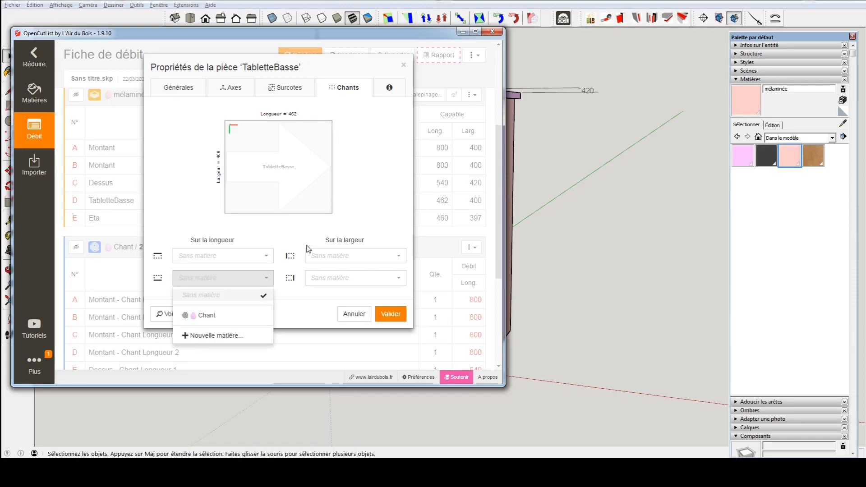
left_click(221, 315)
left_click(391, 314)
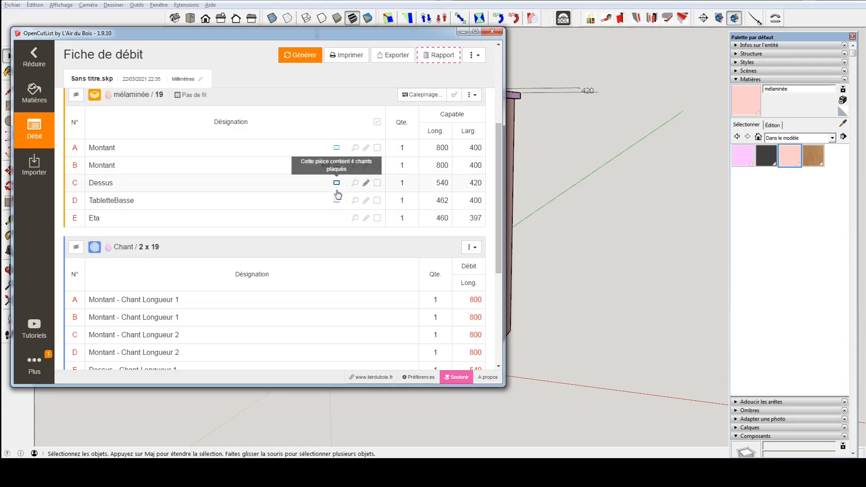
Apply Chant to the Eta part's second length edge, validate, and check the banding on the model.
left_click(336, 220)
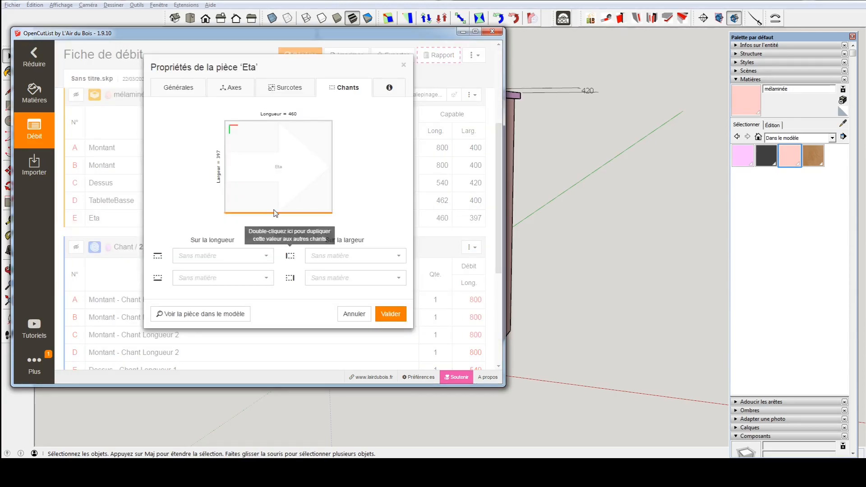
left_click(221, 278)
left_click(212, 313)
left_click(391, 314)
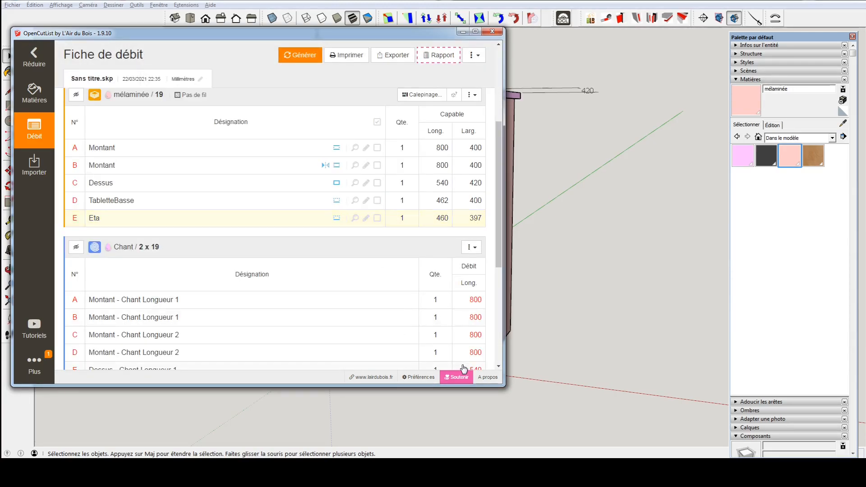
left_click(493, 31)
middle_click_drag(466, 244, 546, 273)
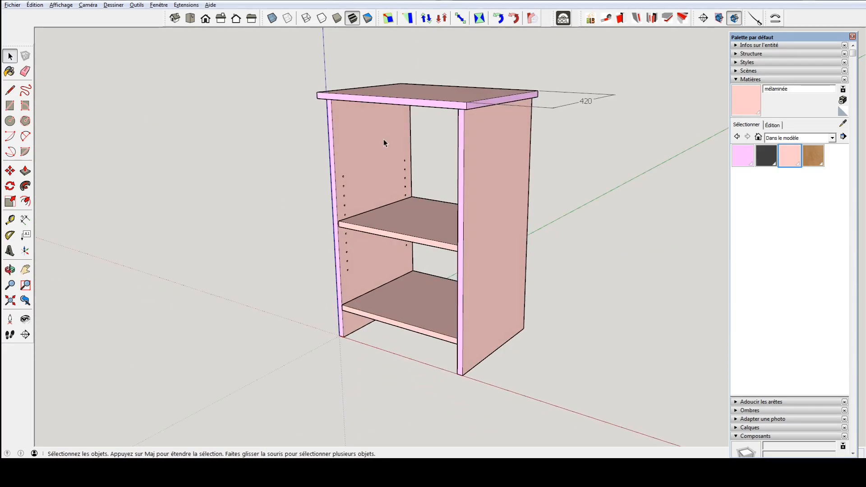
Regenerate the cut list and apply Chant to the Eta part's first length edge as well, then validate.
left_click(563, 19)
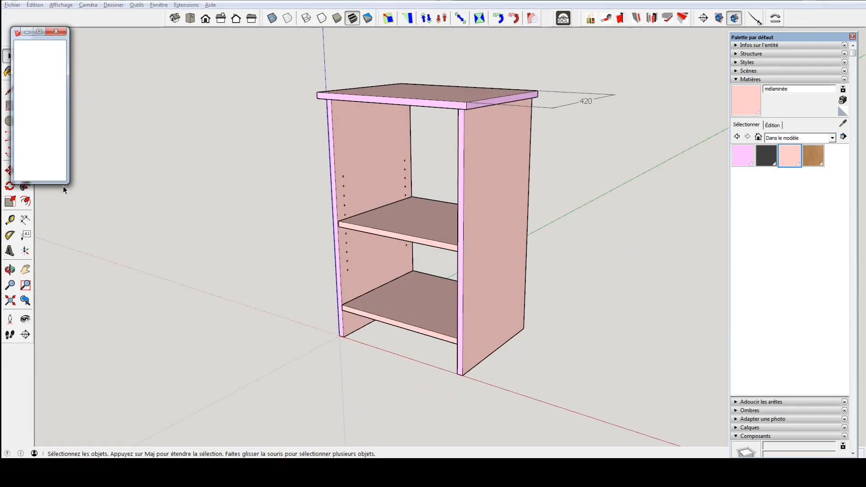
left_click(43, 128)
left_click(314, 64)
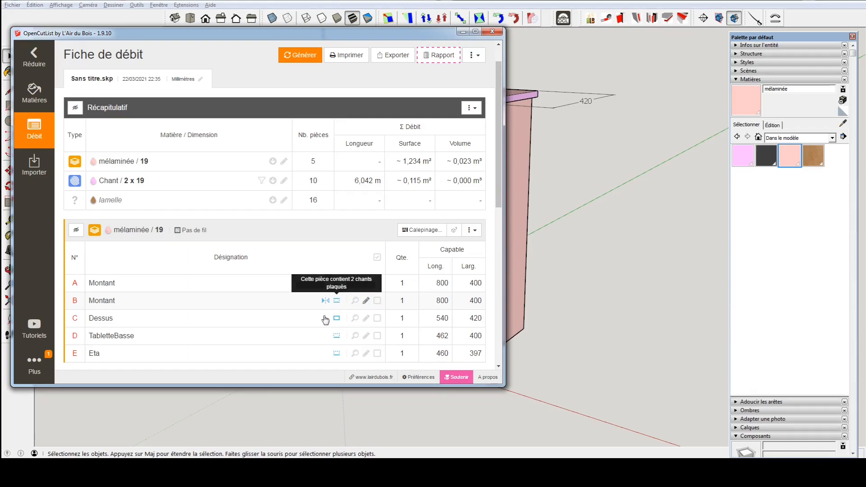
left_click(338, 353)
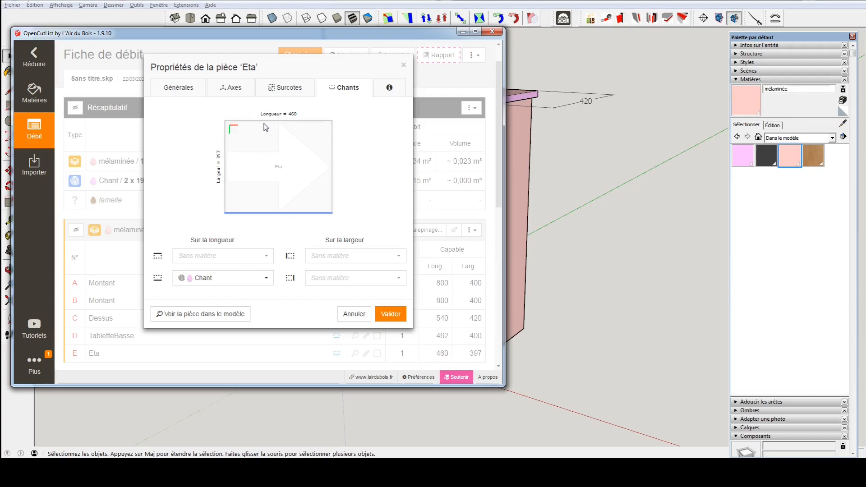
left_click(289, 122)
left_click(208, 293)
left_click(267, 212)
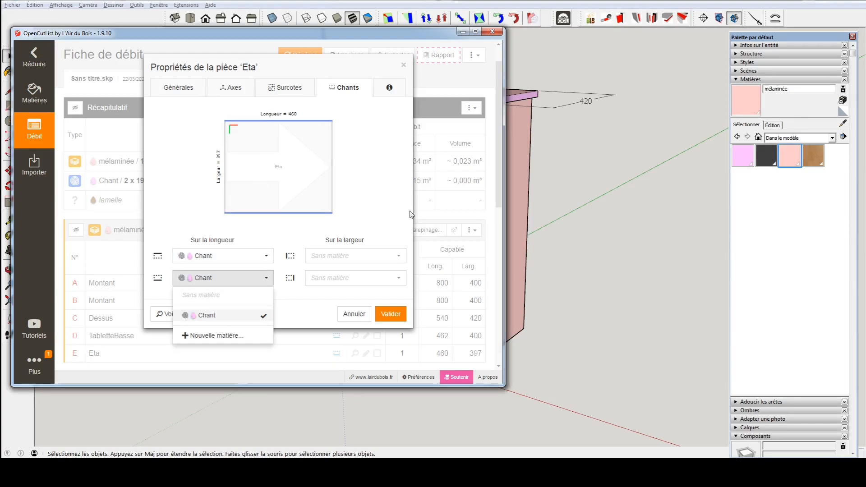
left_click(391, 313)
Apply Chant to the first length edge of the TabletteBasse part as well and validate.
left_click(315, 336)
left_click(242, 254)
left_click(214, 292)
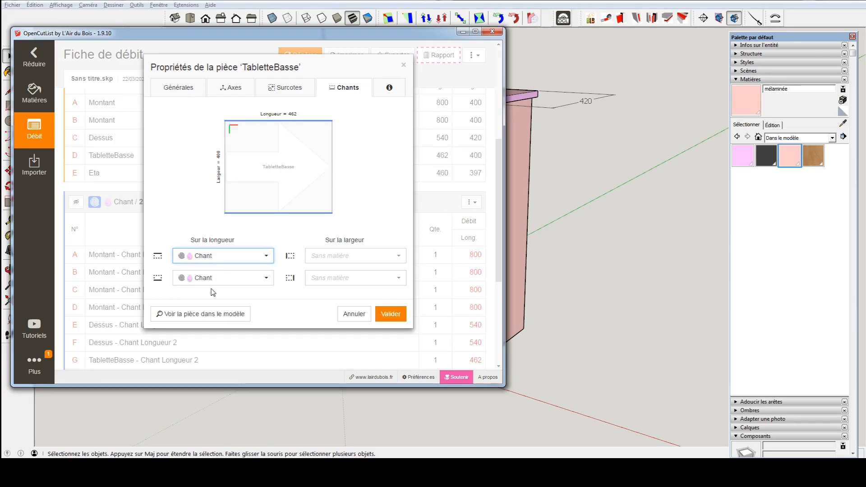
left_click(391, 313)
Review the Chant / 2 x 19 edge pieces and the total banding length in the cut list summary.
scroll(239, 239, "down", 5)
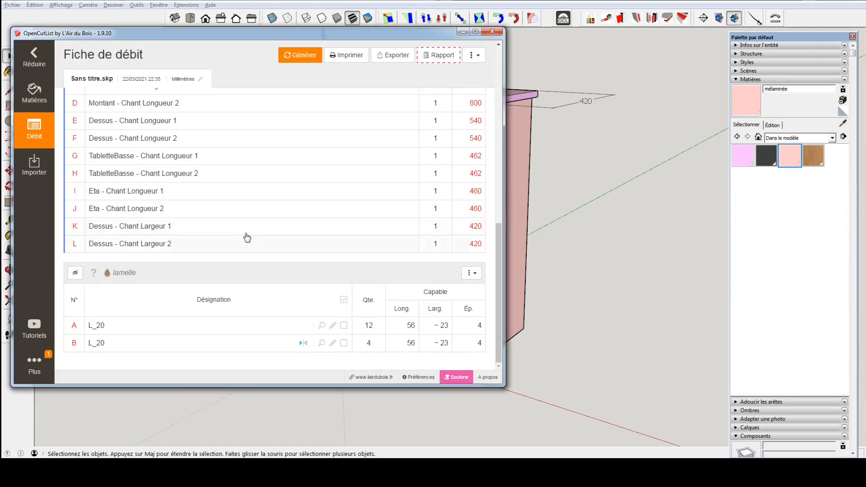
scroll(144, 176, "up", 3)
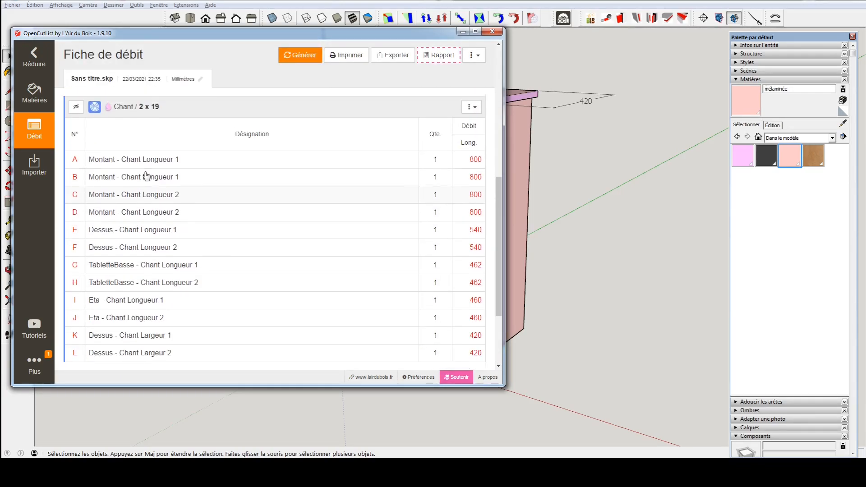
scroll(380, 173, "up", 6)
scroll(252, 175, "up", 1)
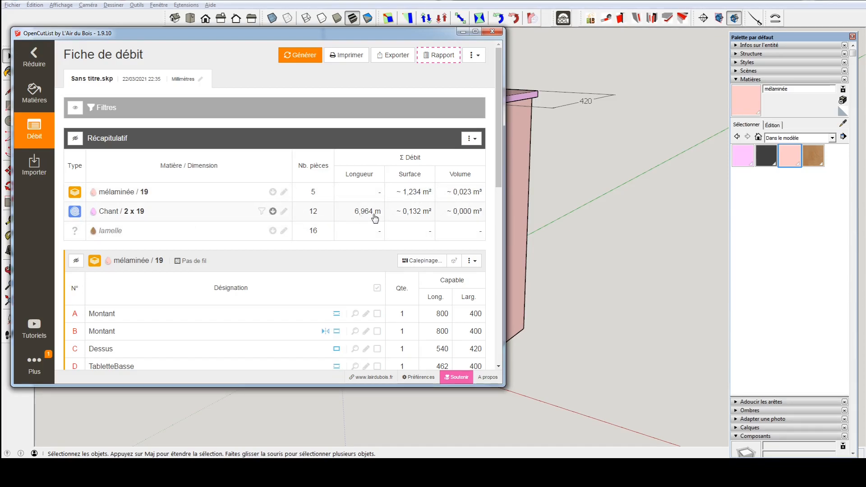
Check the cut list's CSV export options without exporting, then close the cut list and inspect the edge-banded unit.
left_click(394, 55)
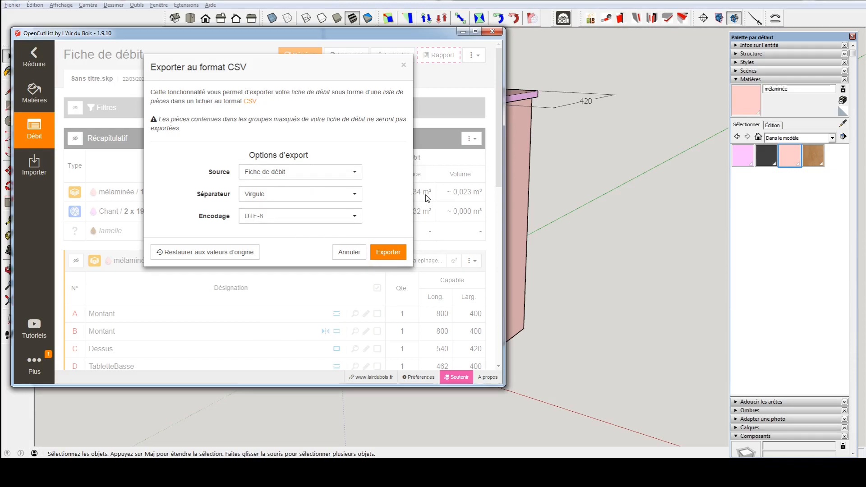
left_click(404, 66)
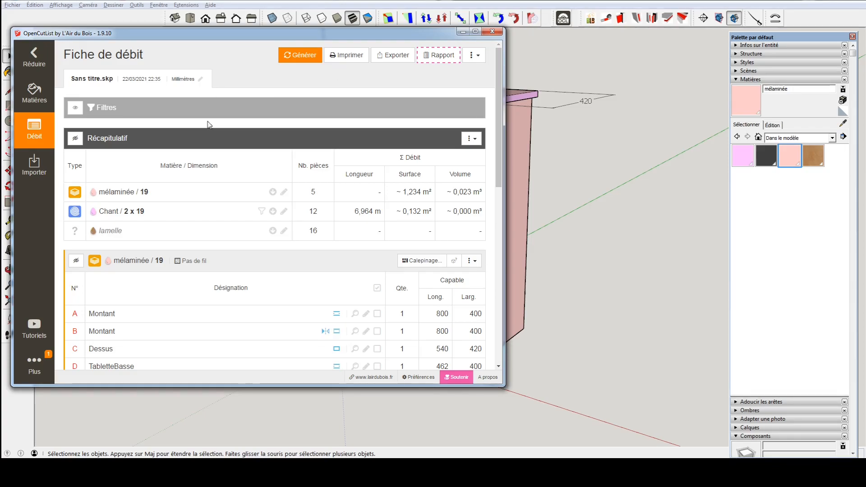
left_click(493, 31)
middle_click_drag(573, 213, 583, 180)
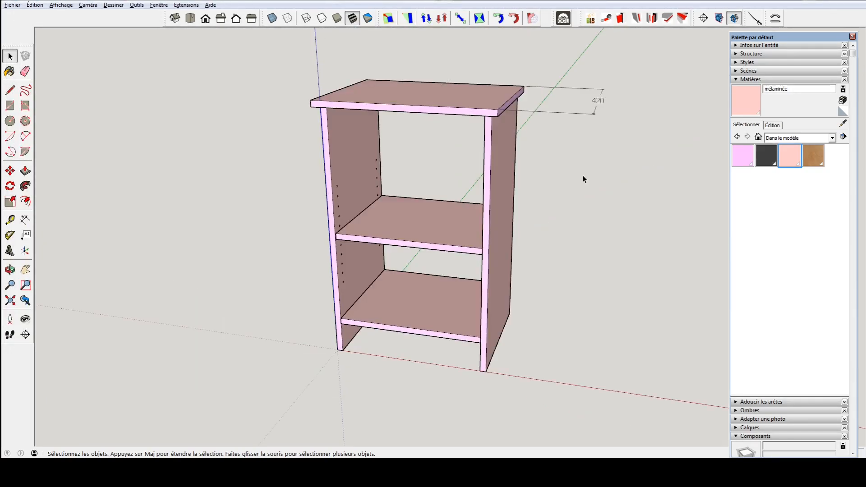